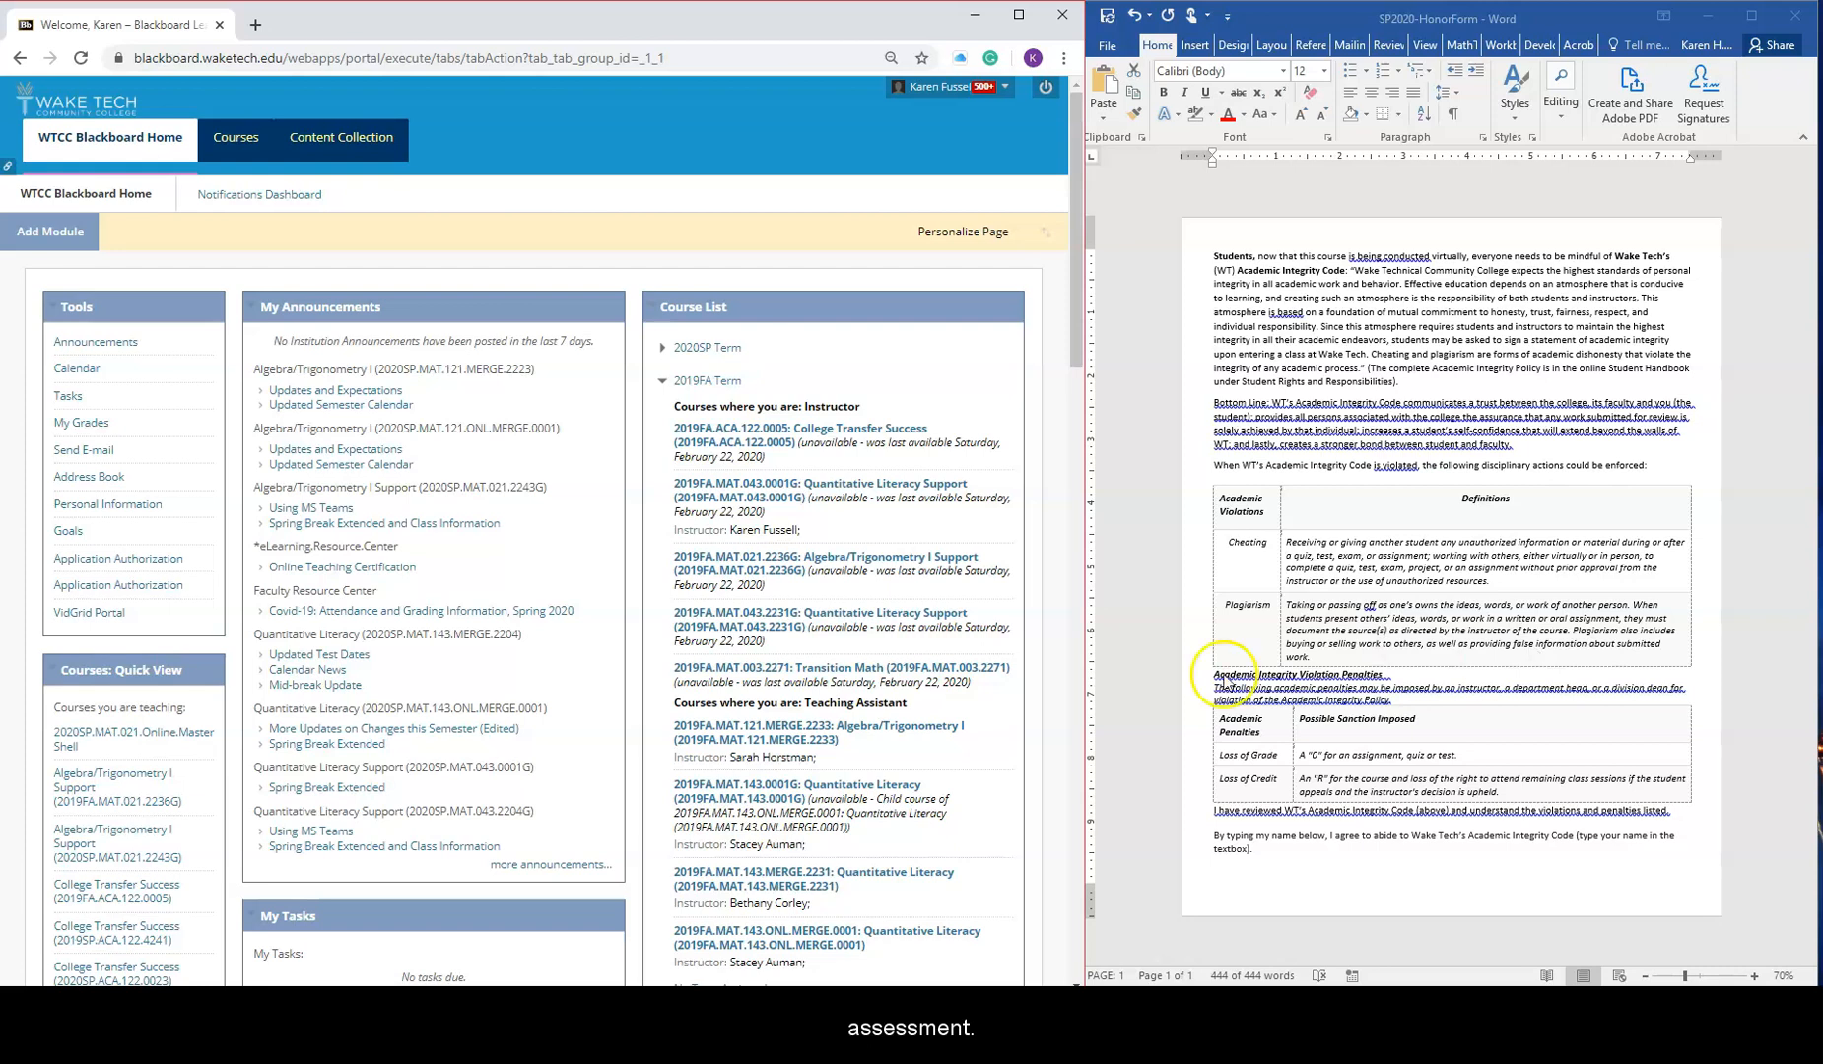
Start a new test from scratch in the Lessons area of the Transition Math (2019FA.MAT.003.2271) course
left_click(808, 670)
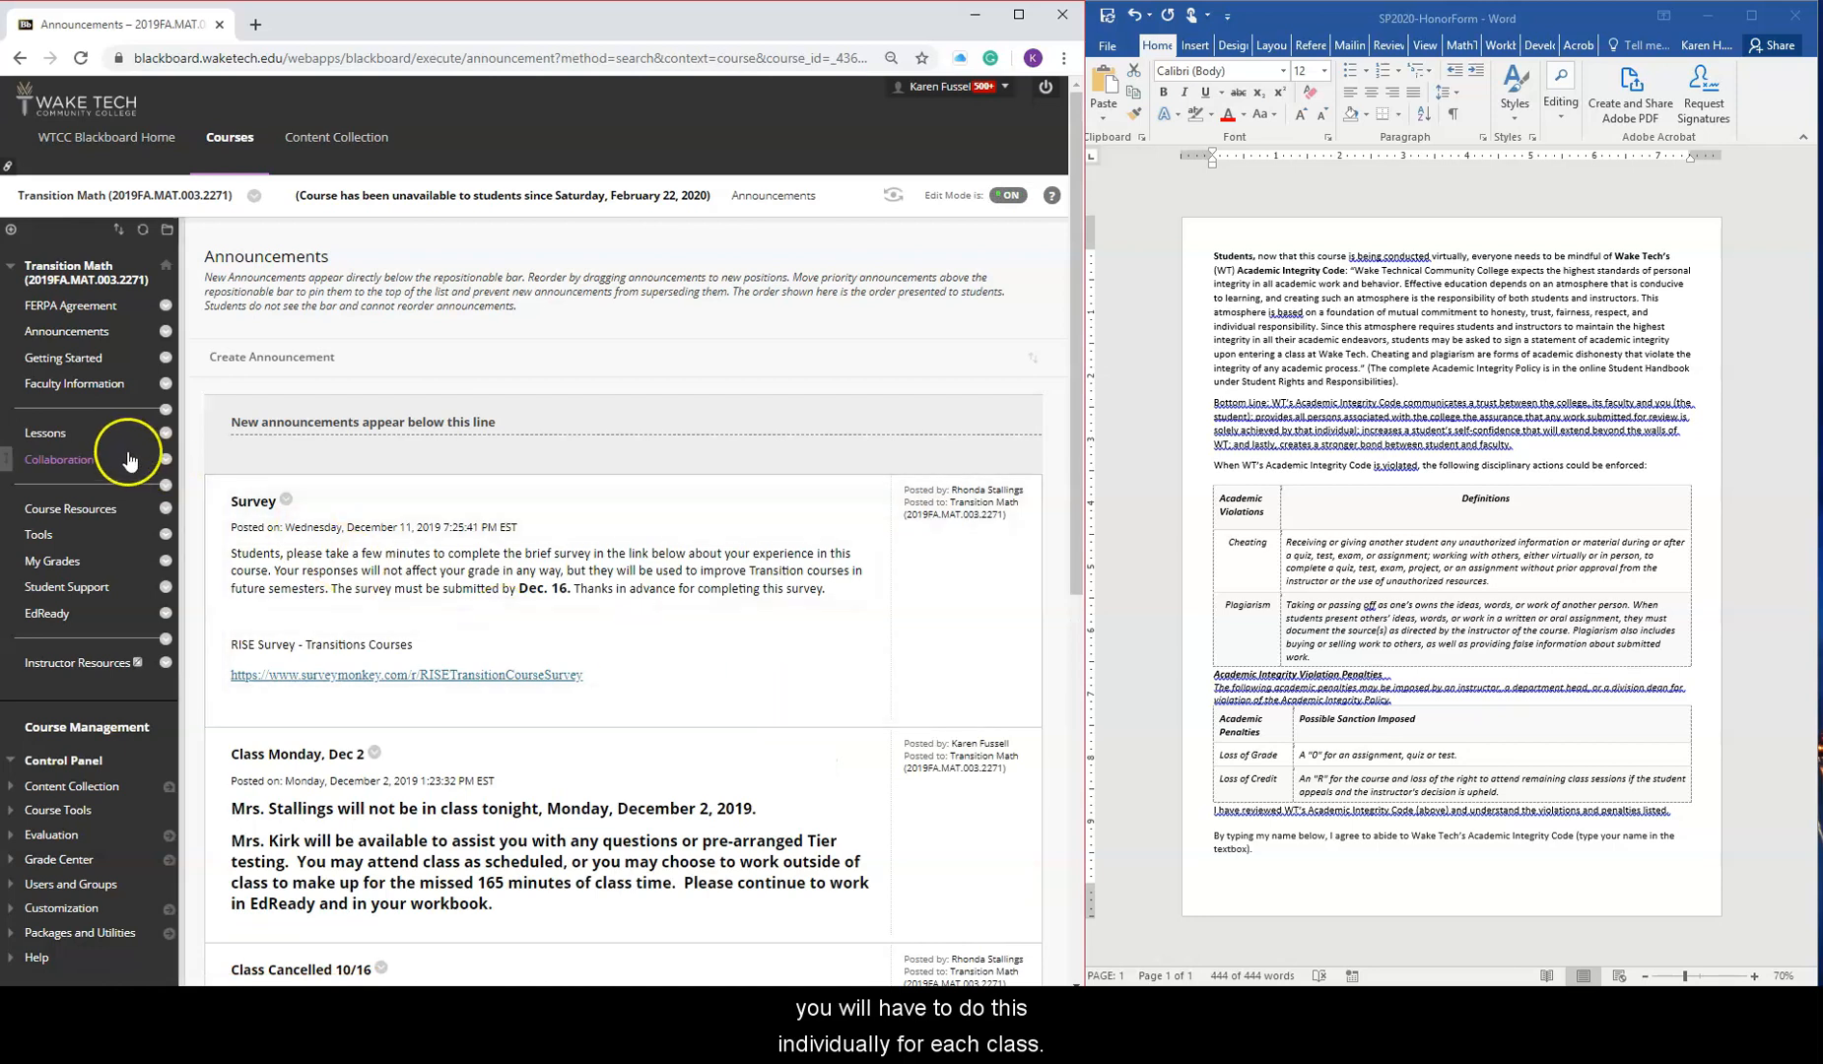
left_click(43, 440)
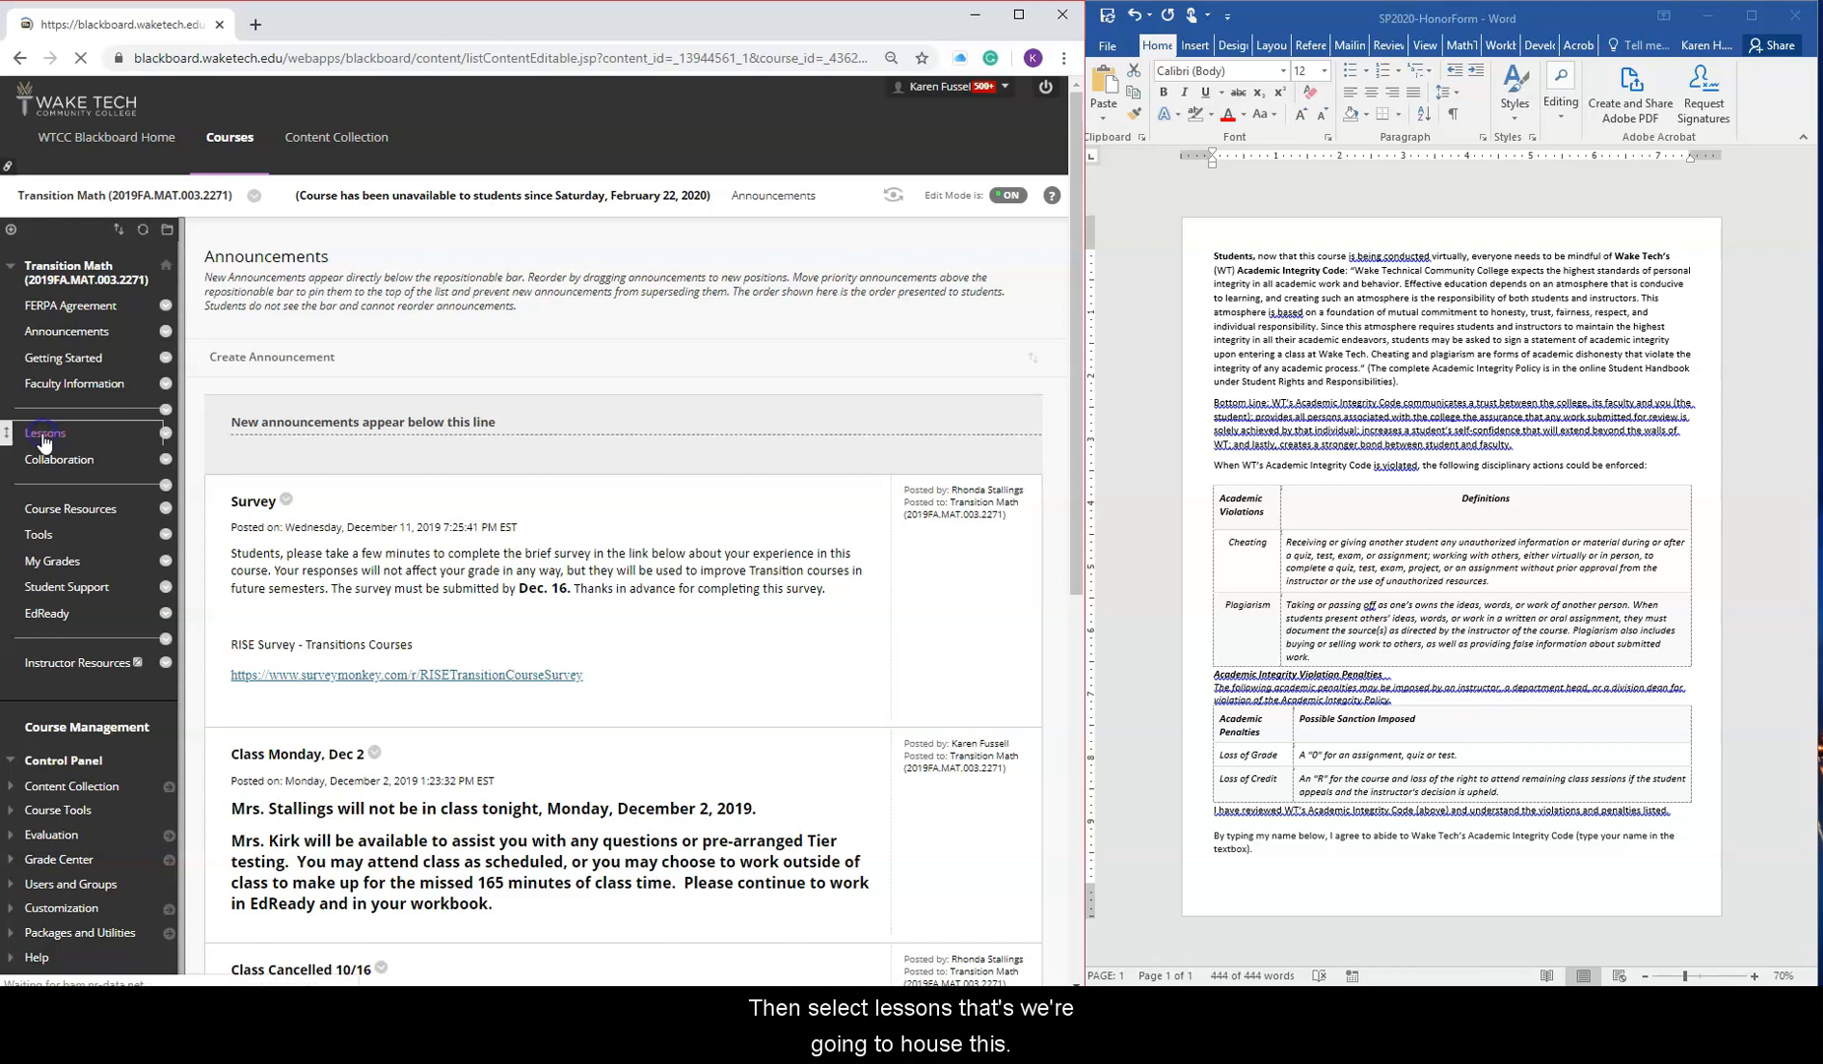
left_click(369, 311)
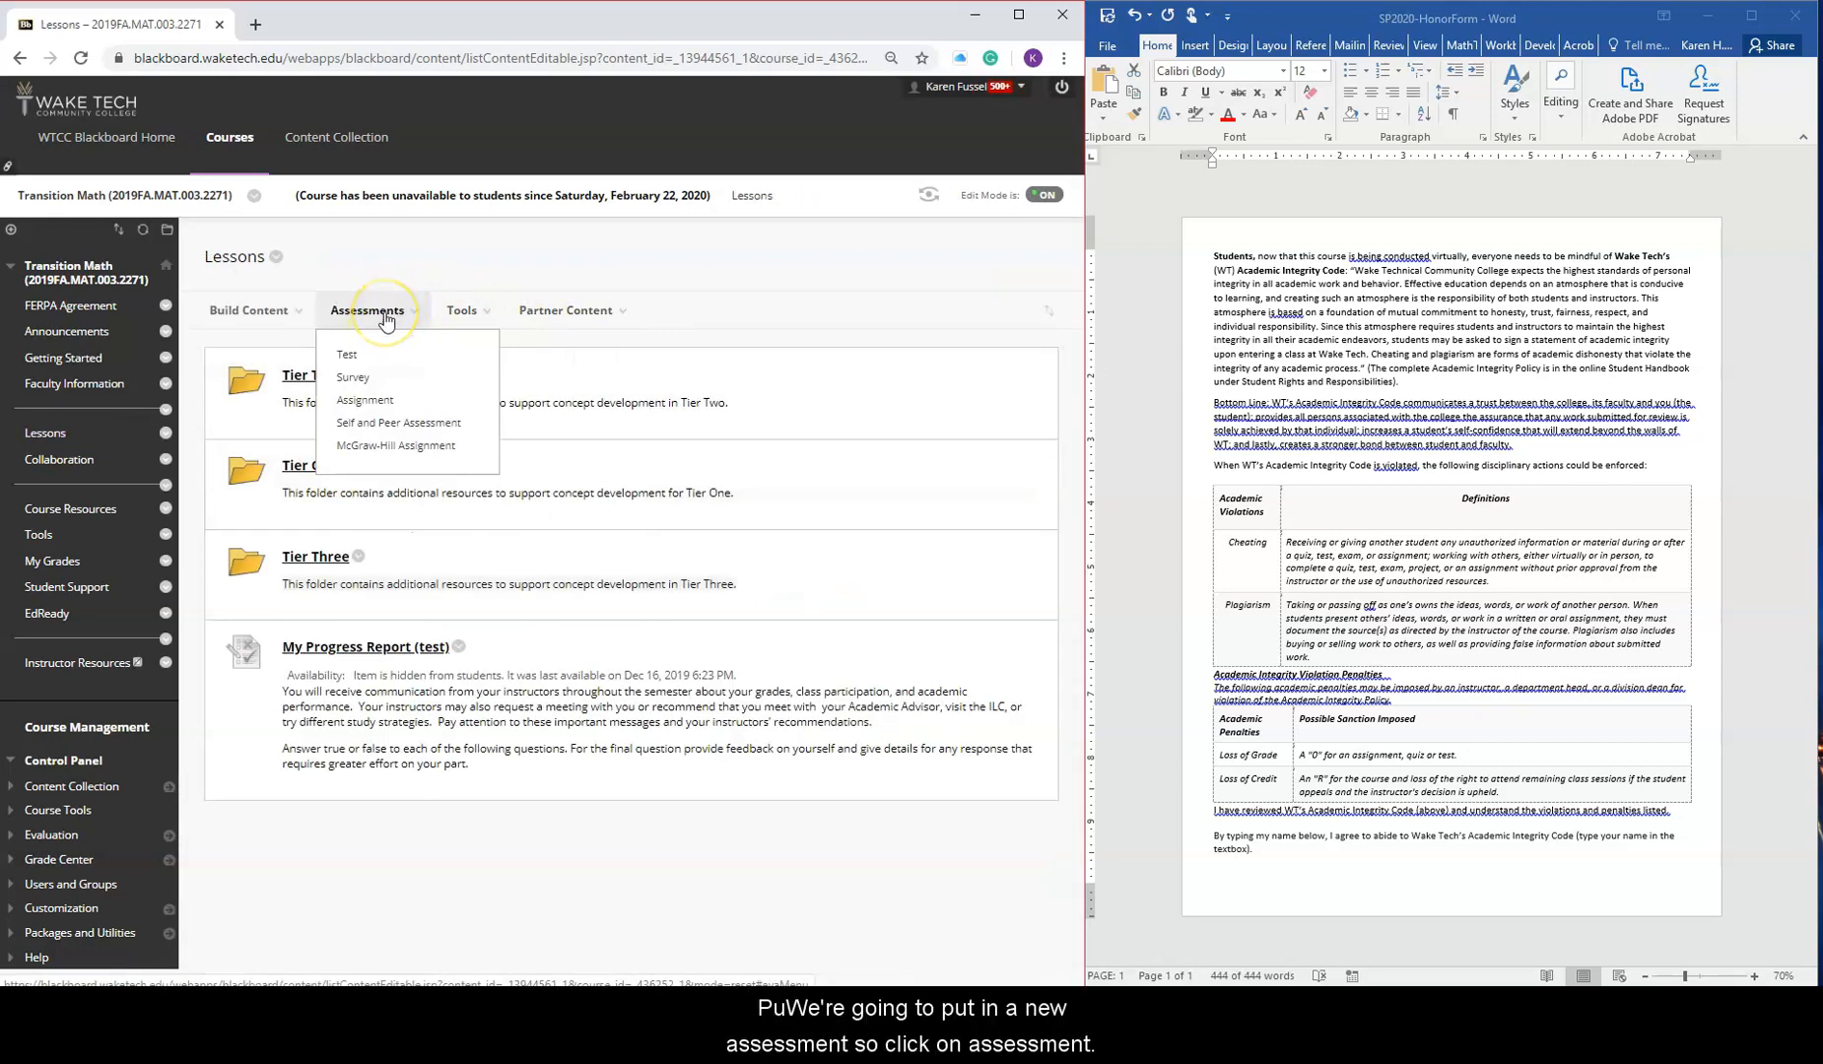
left_click(350, 357)
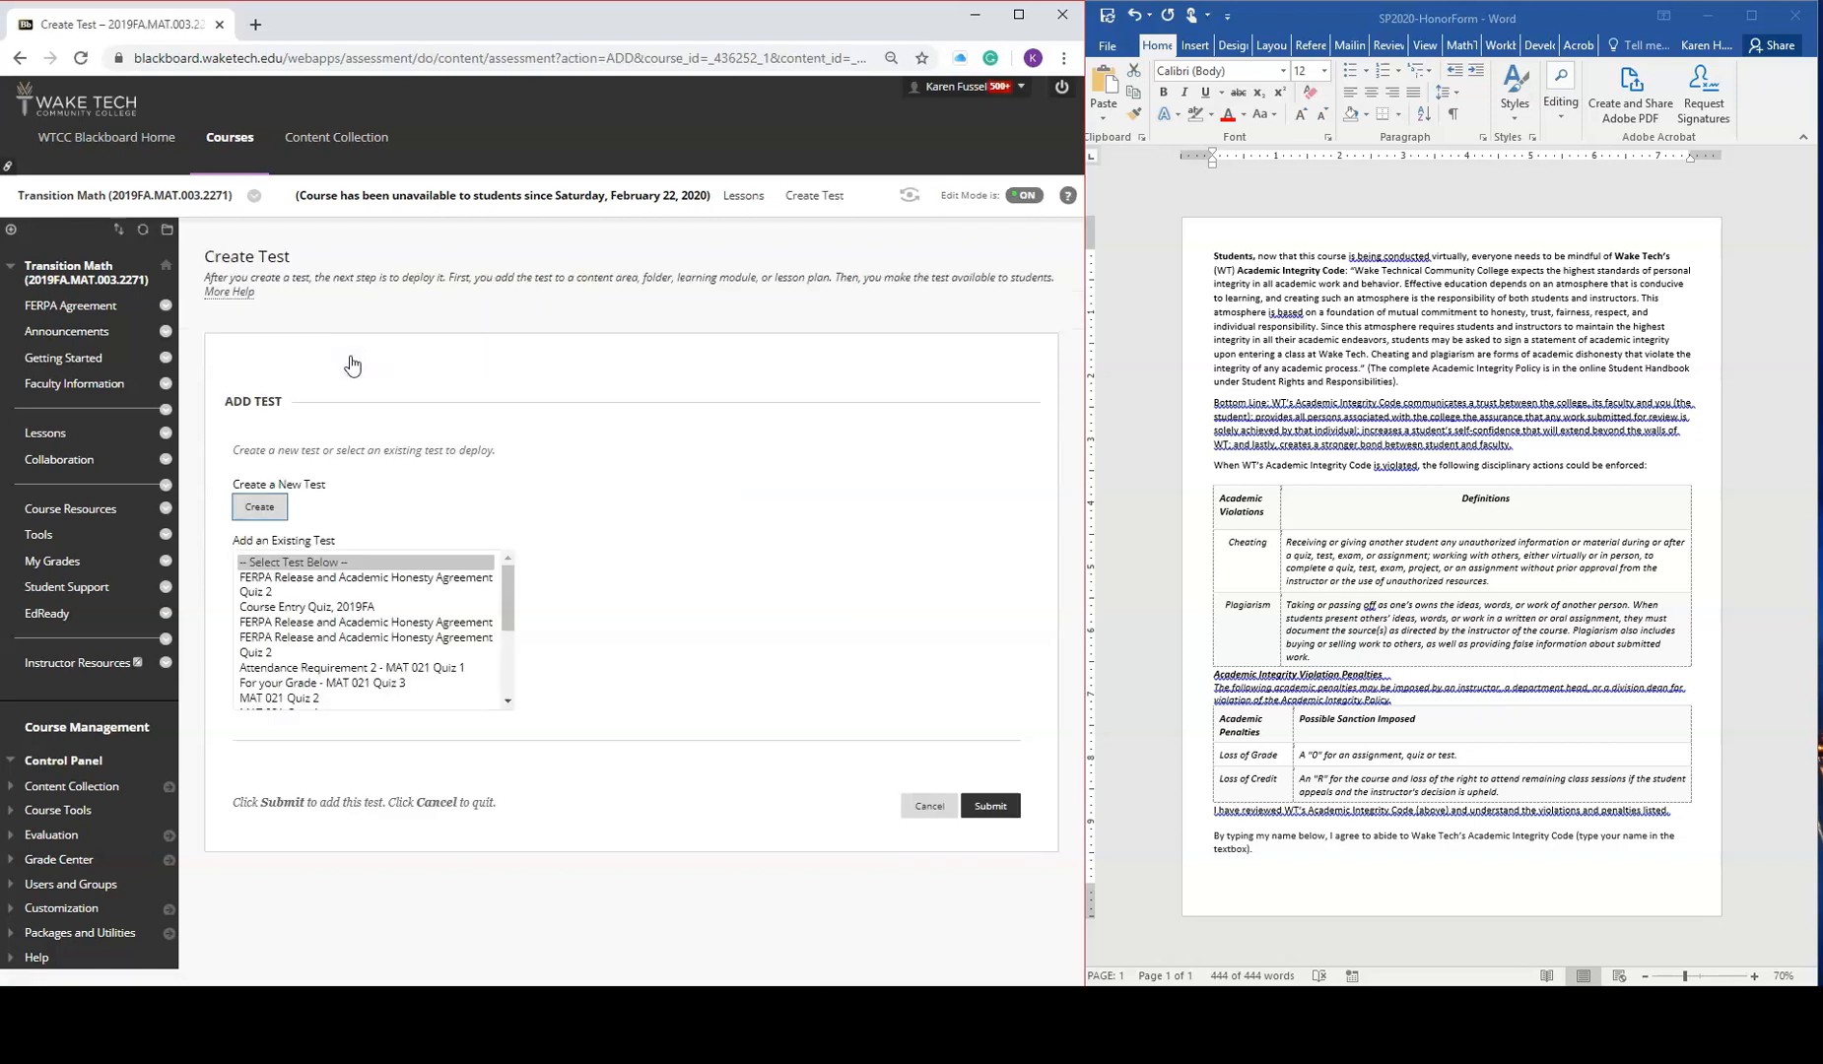
left_click(268, 510)
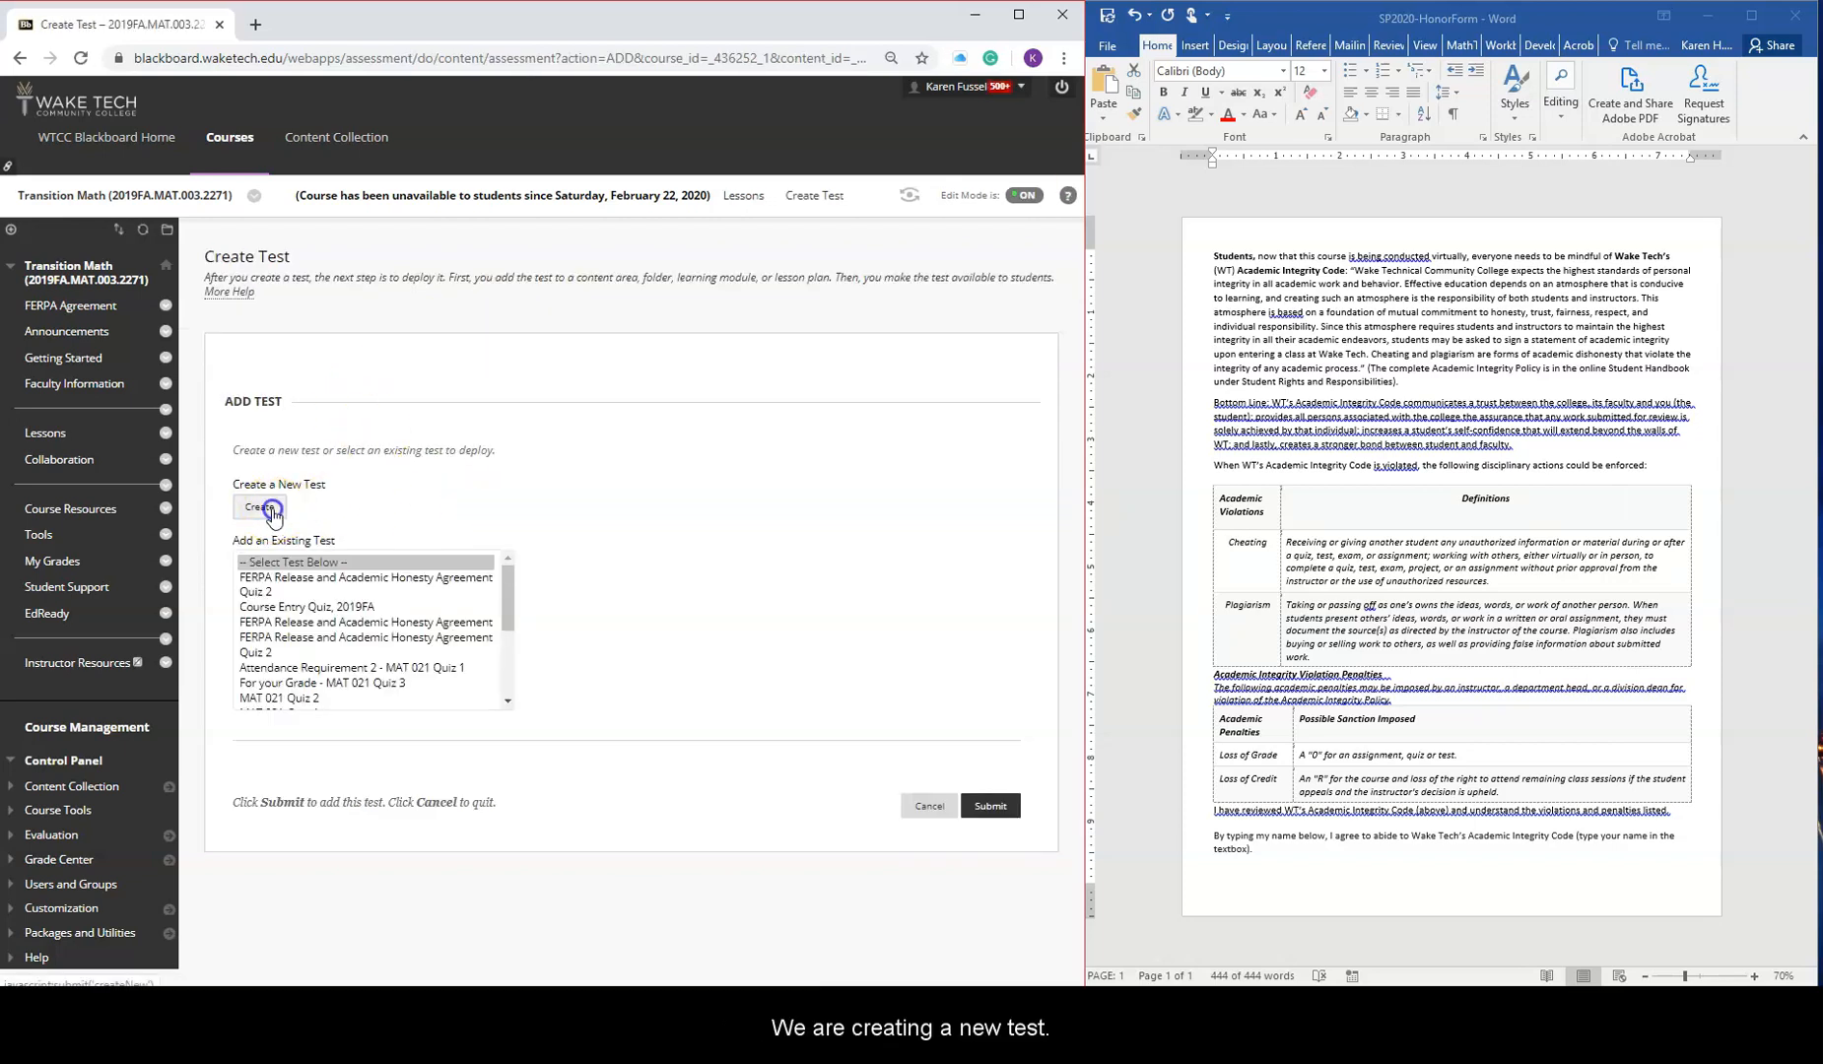
Name the new test "Honor Form" and submit its test information without a description or instructions
left_click(331, 474)
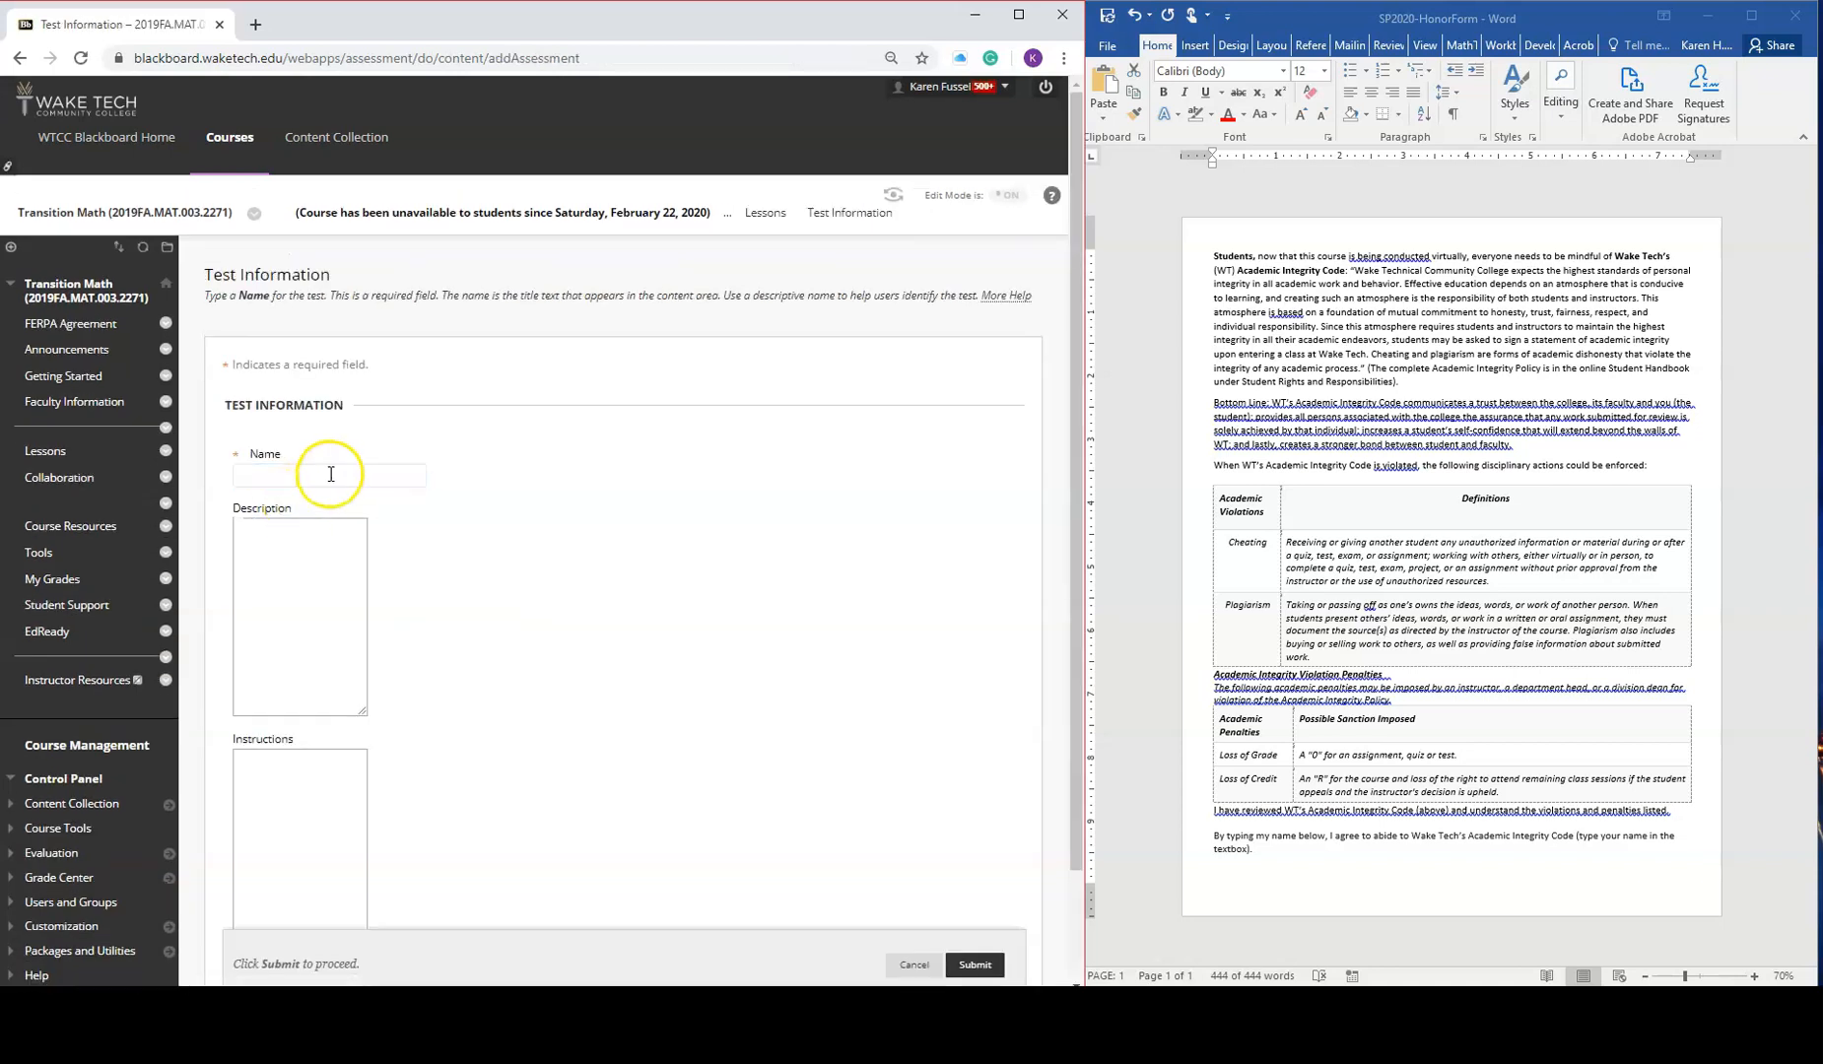
type("Hon")
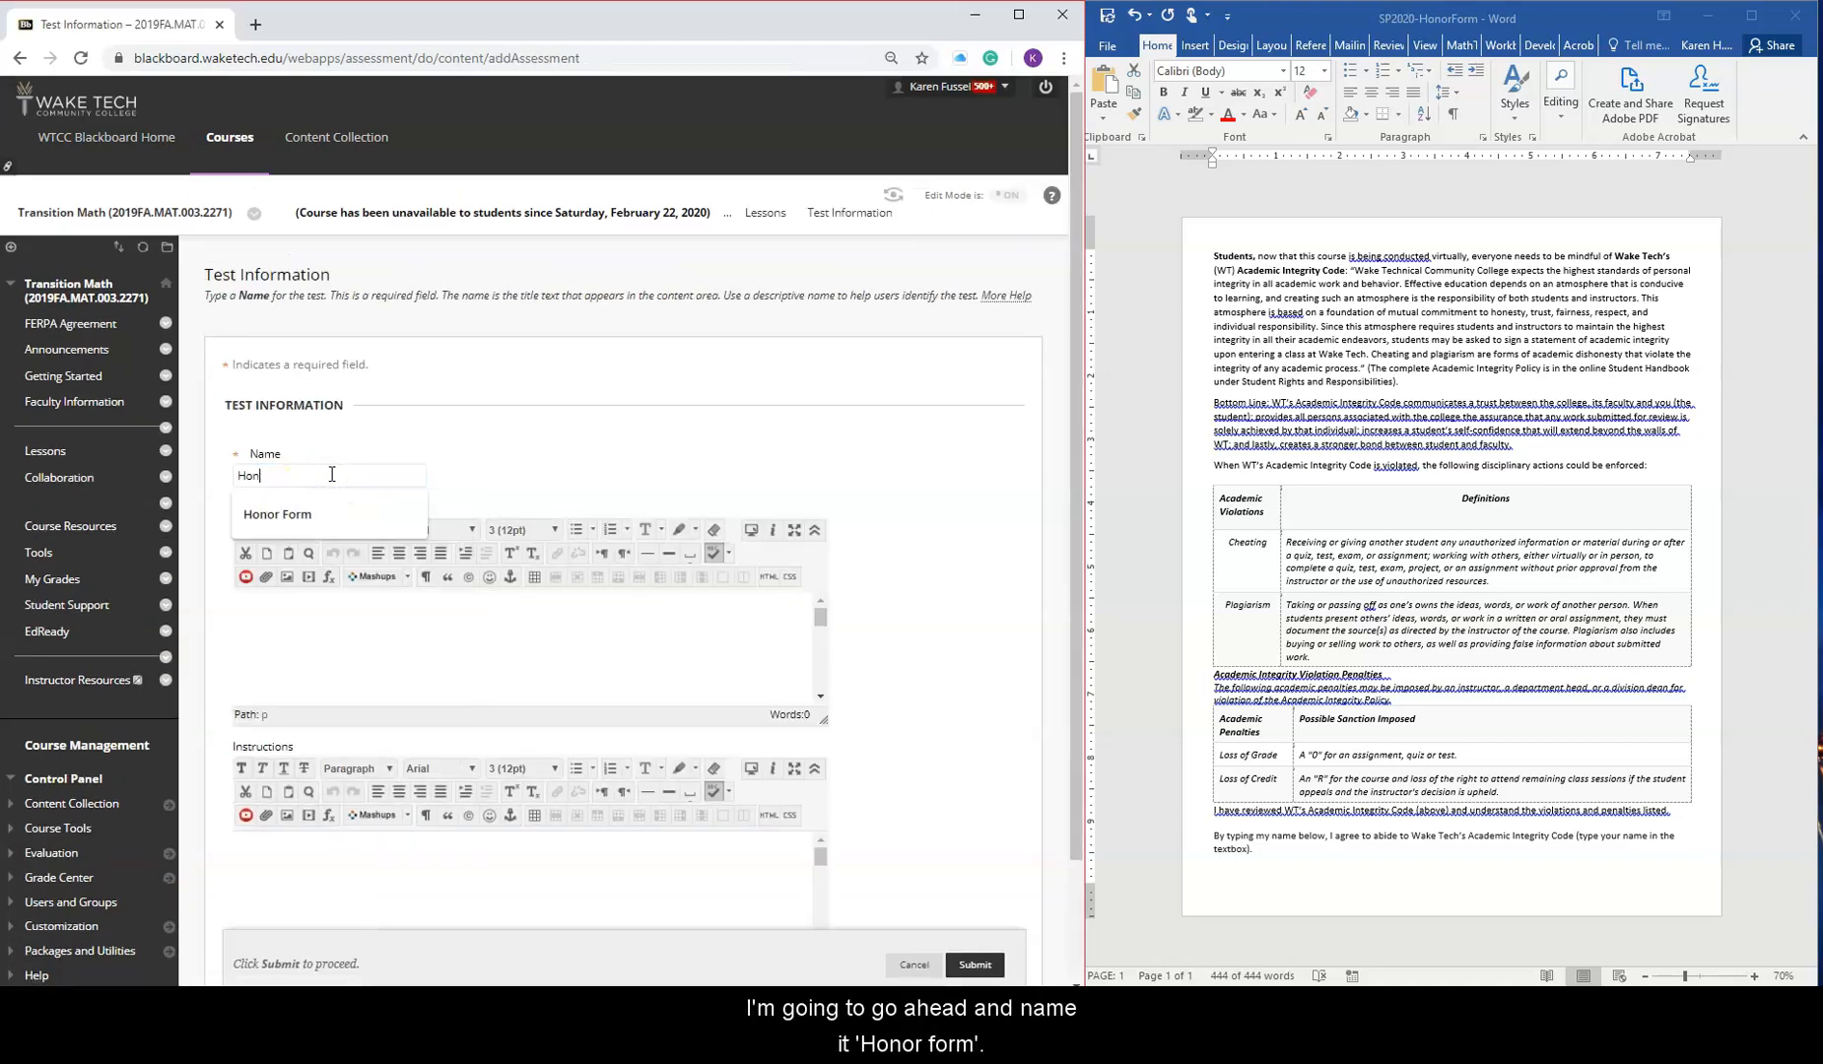
type("or Form")
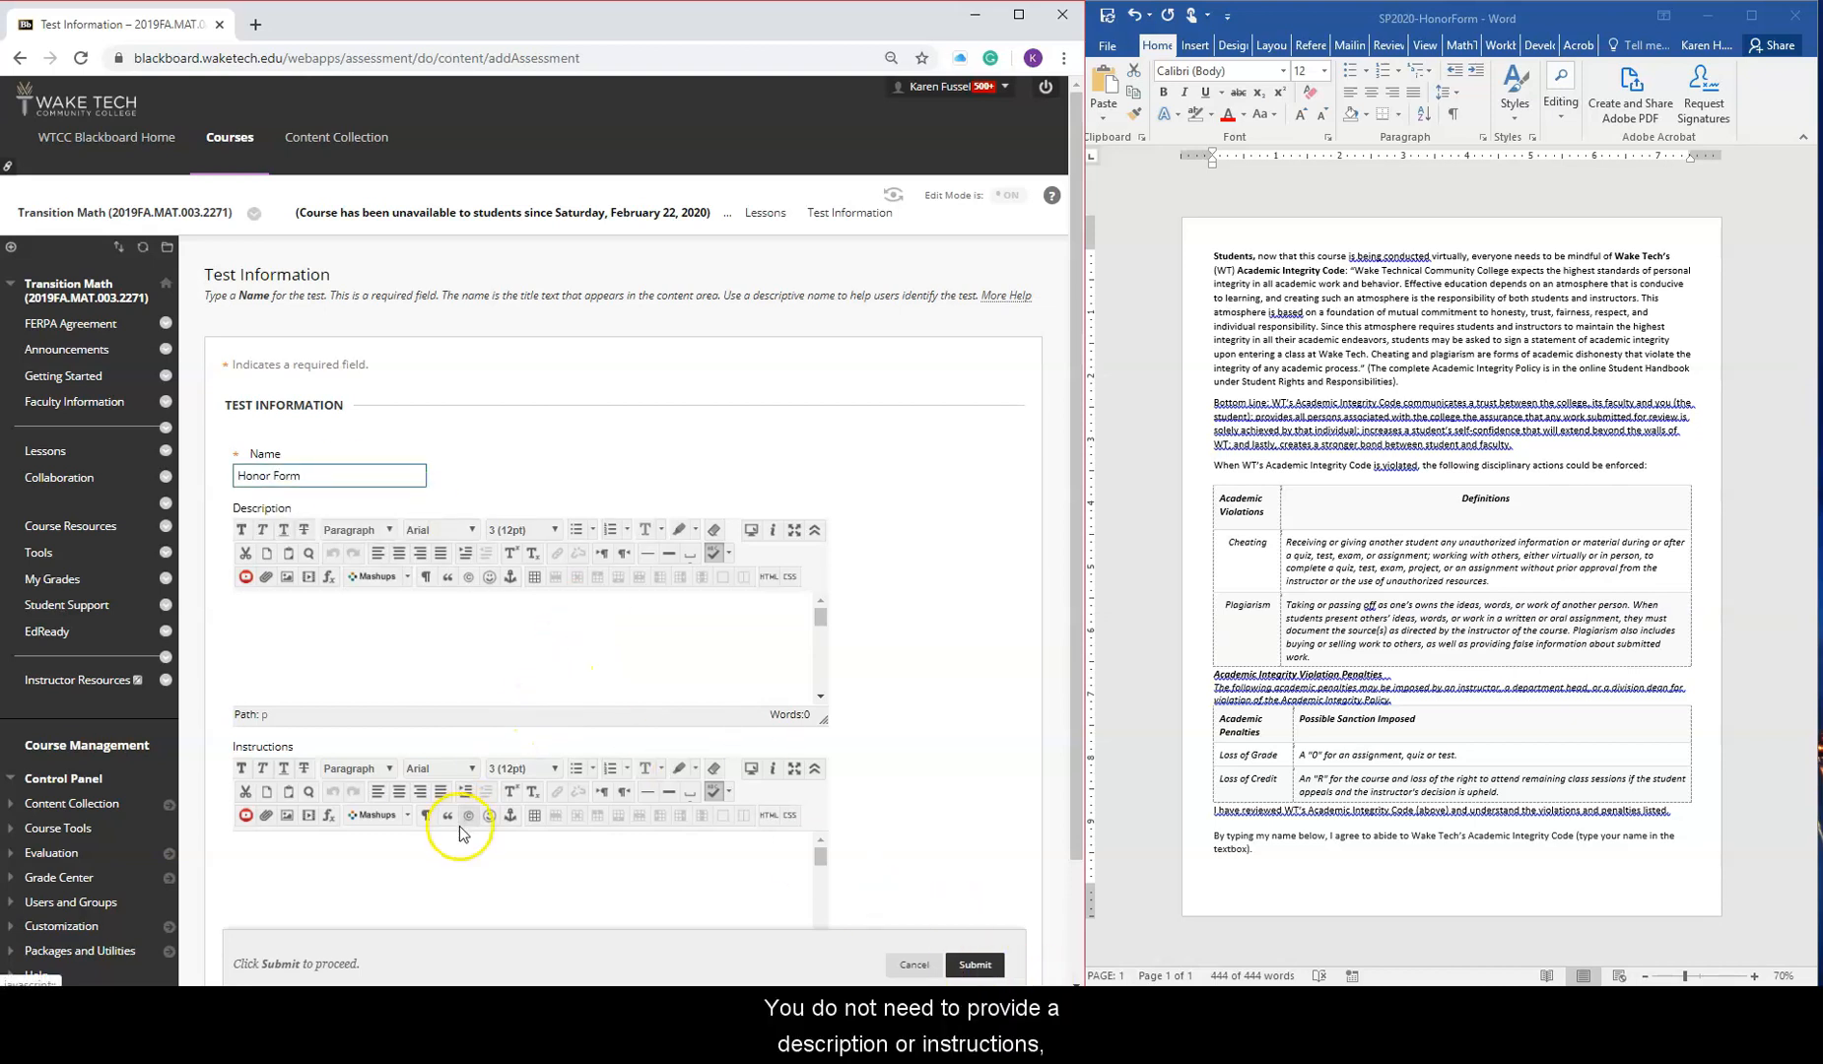
left_click(970, 968)
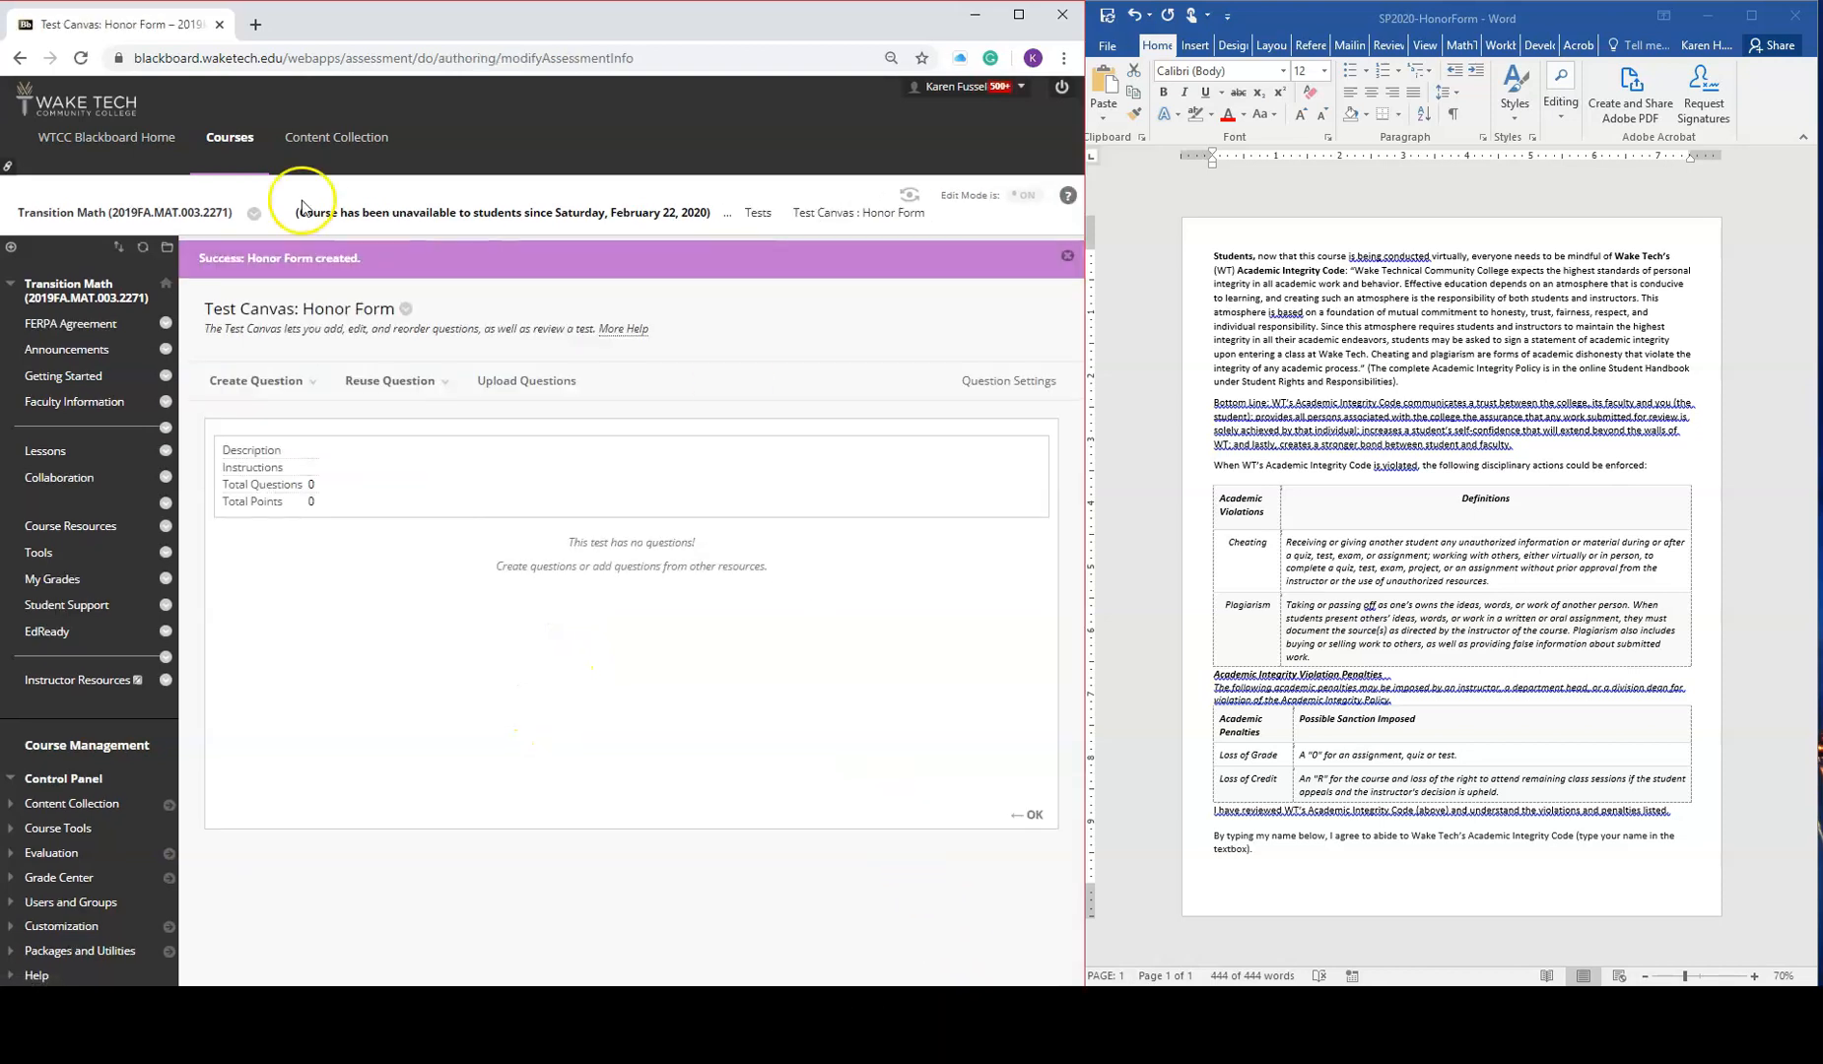
Begin an essay question in the Honor Form test, ready for entering its question text
left_click(296, 380)
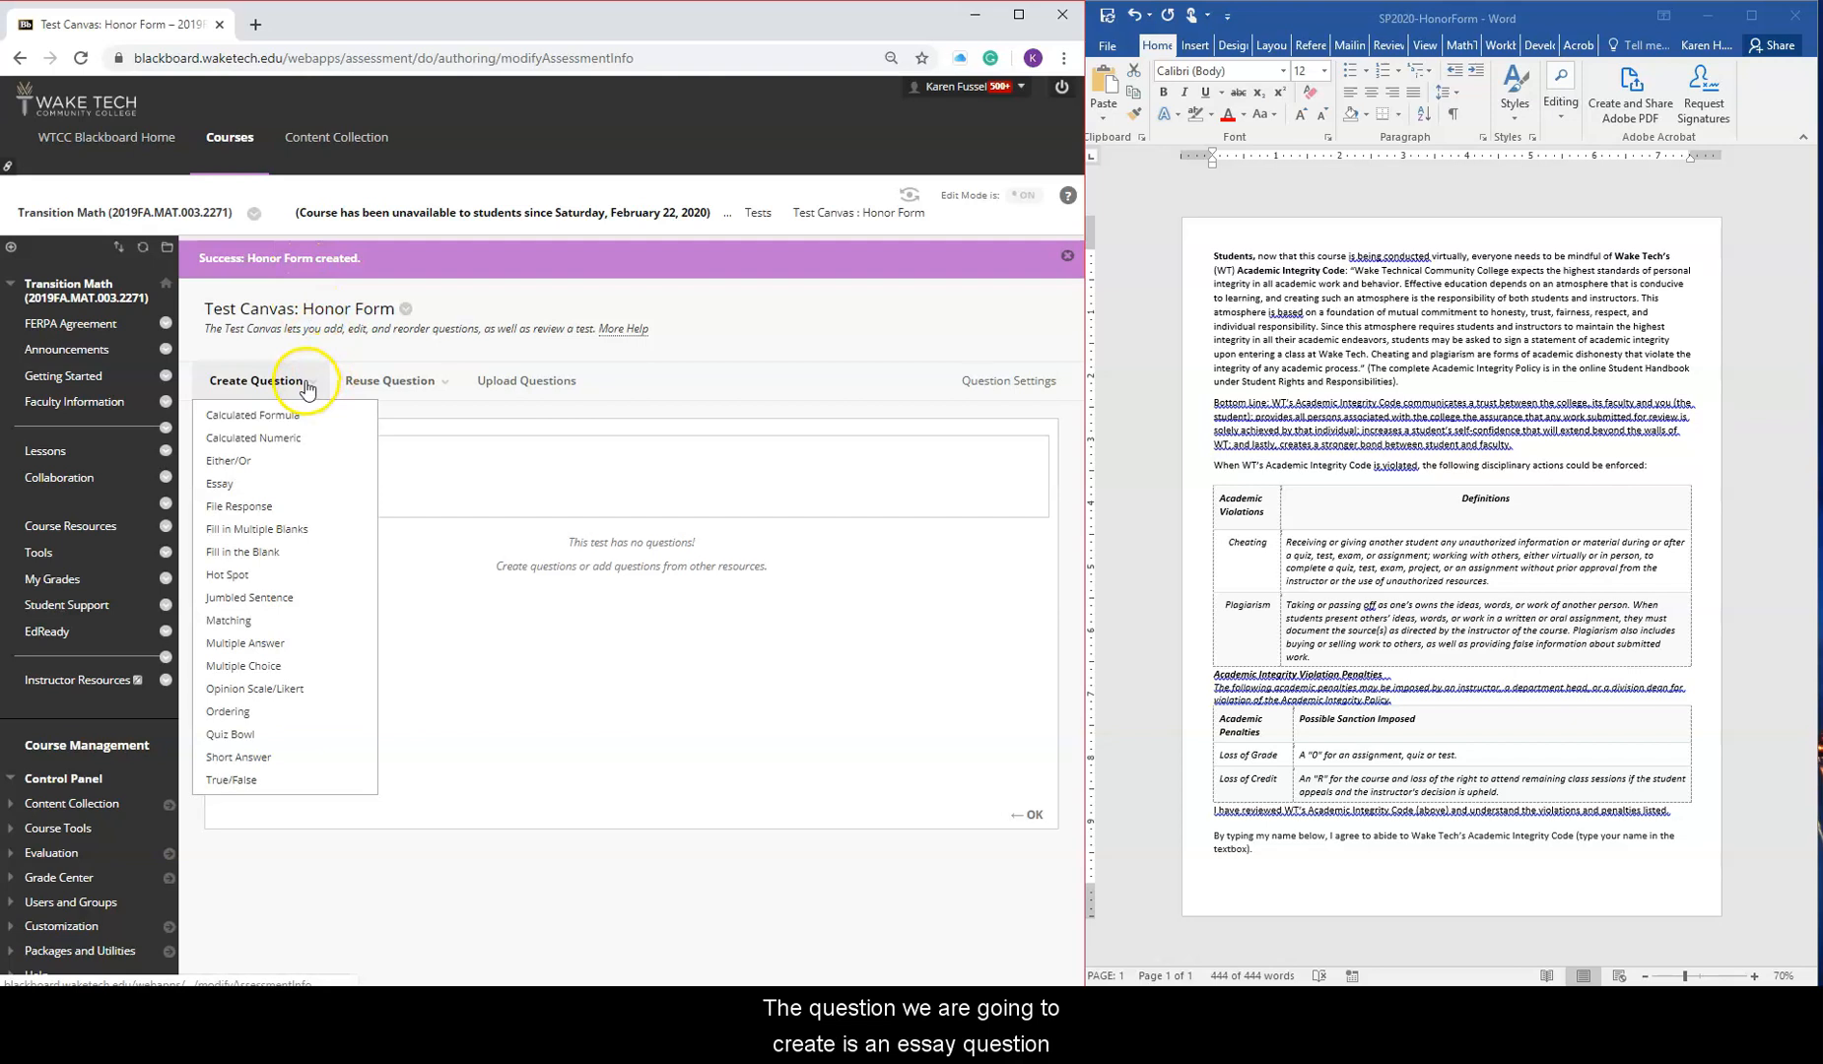
left_click(224, 488)
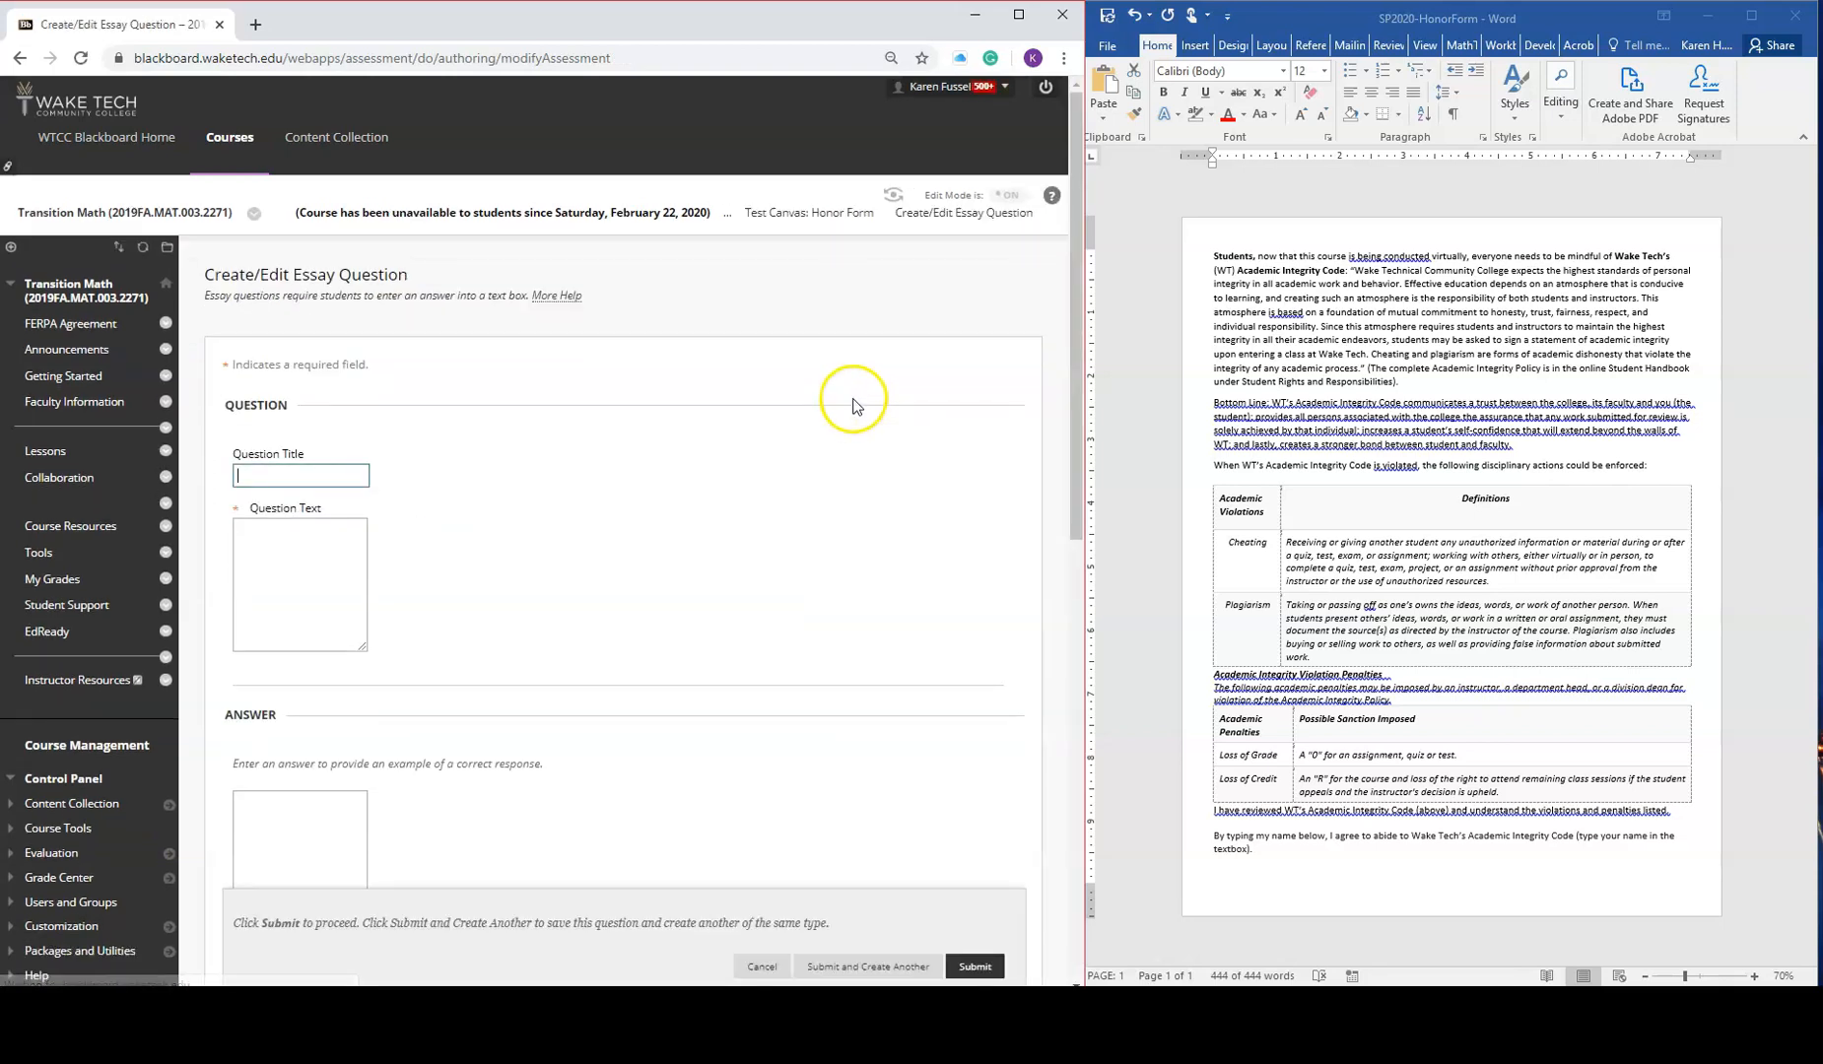
scroll(849, 402, "down", 1)
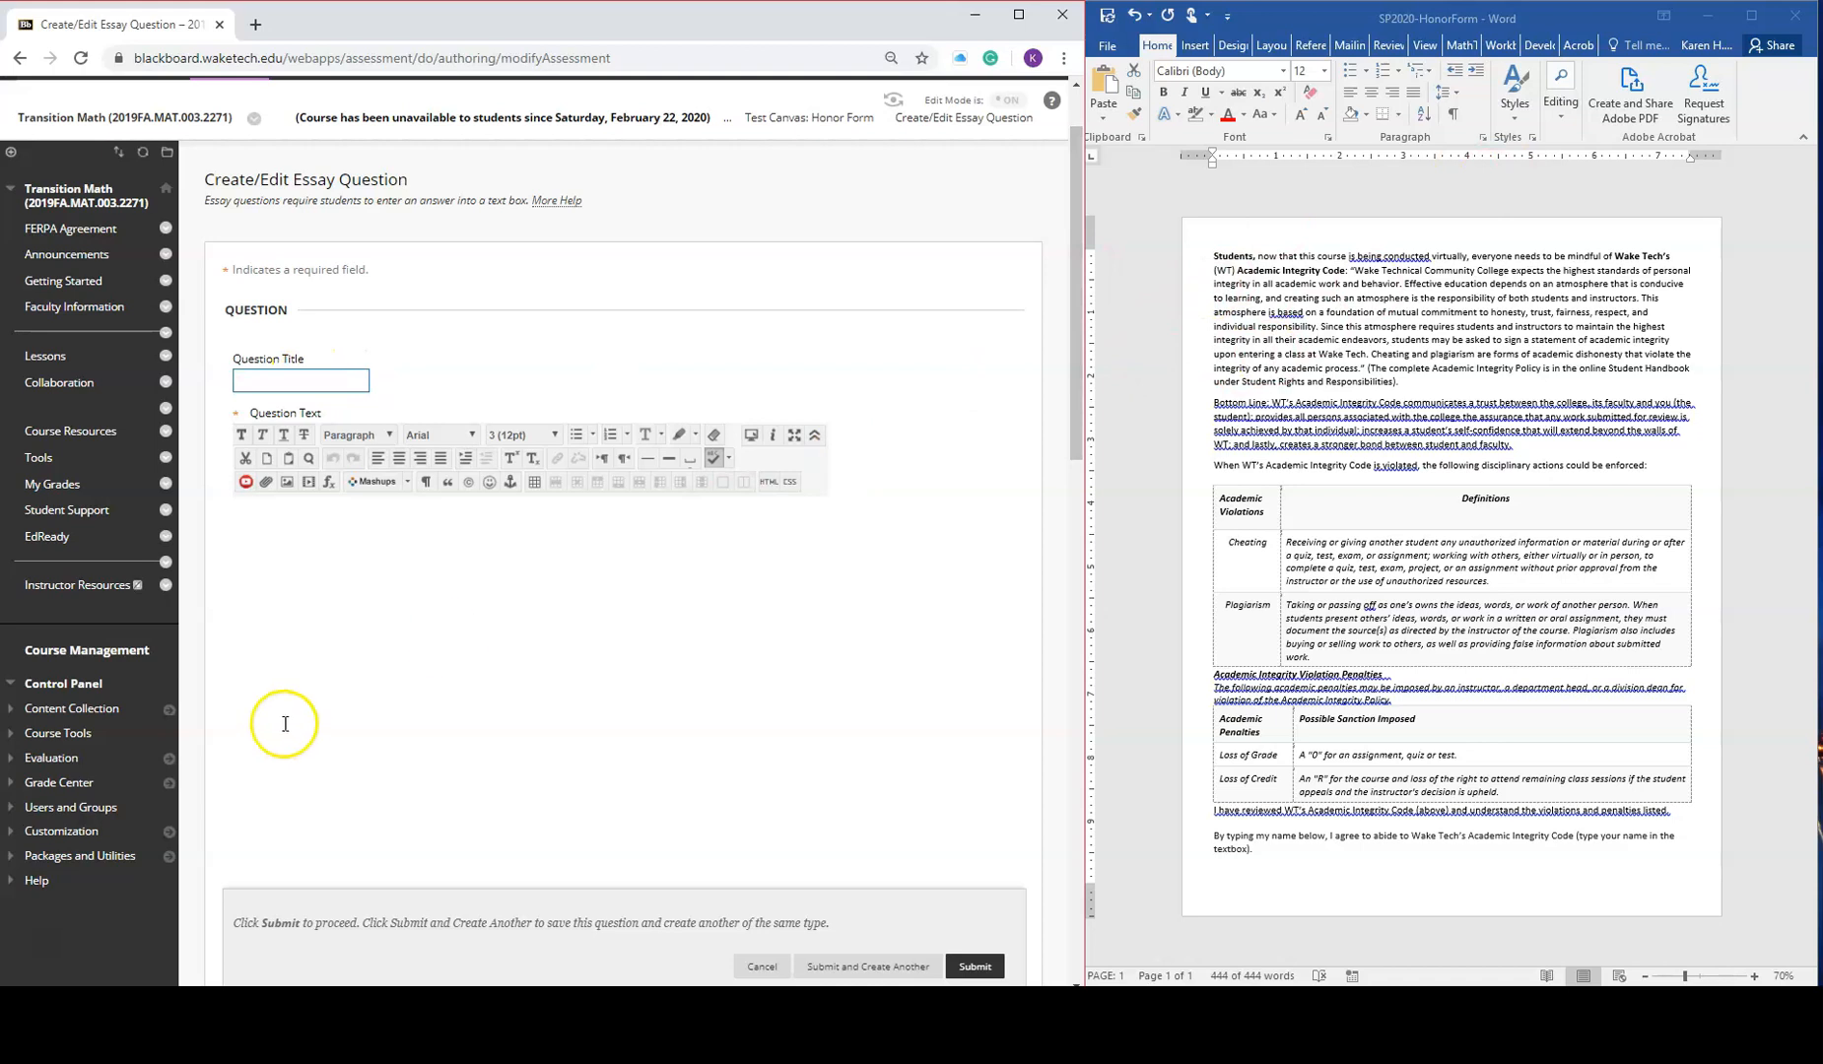
left_click(285, 725)
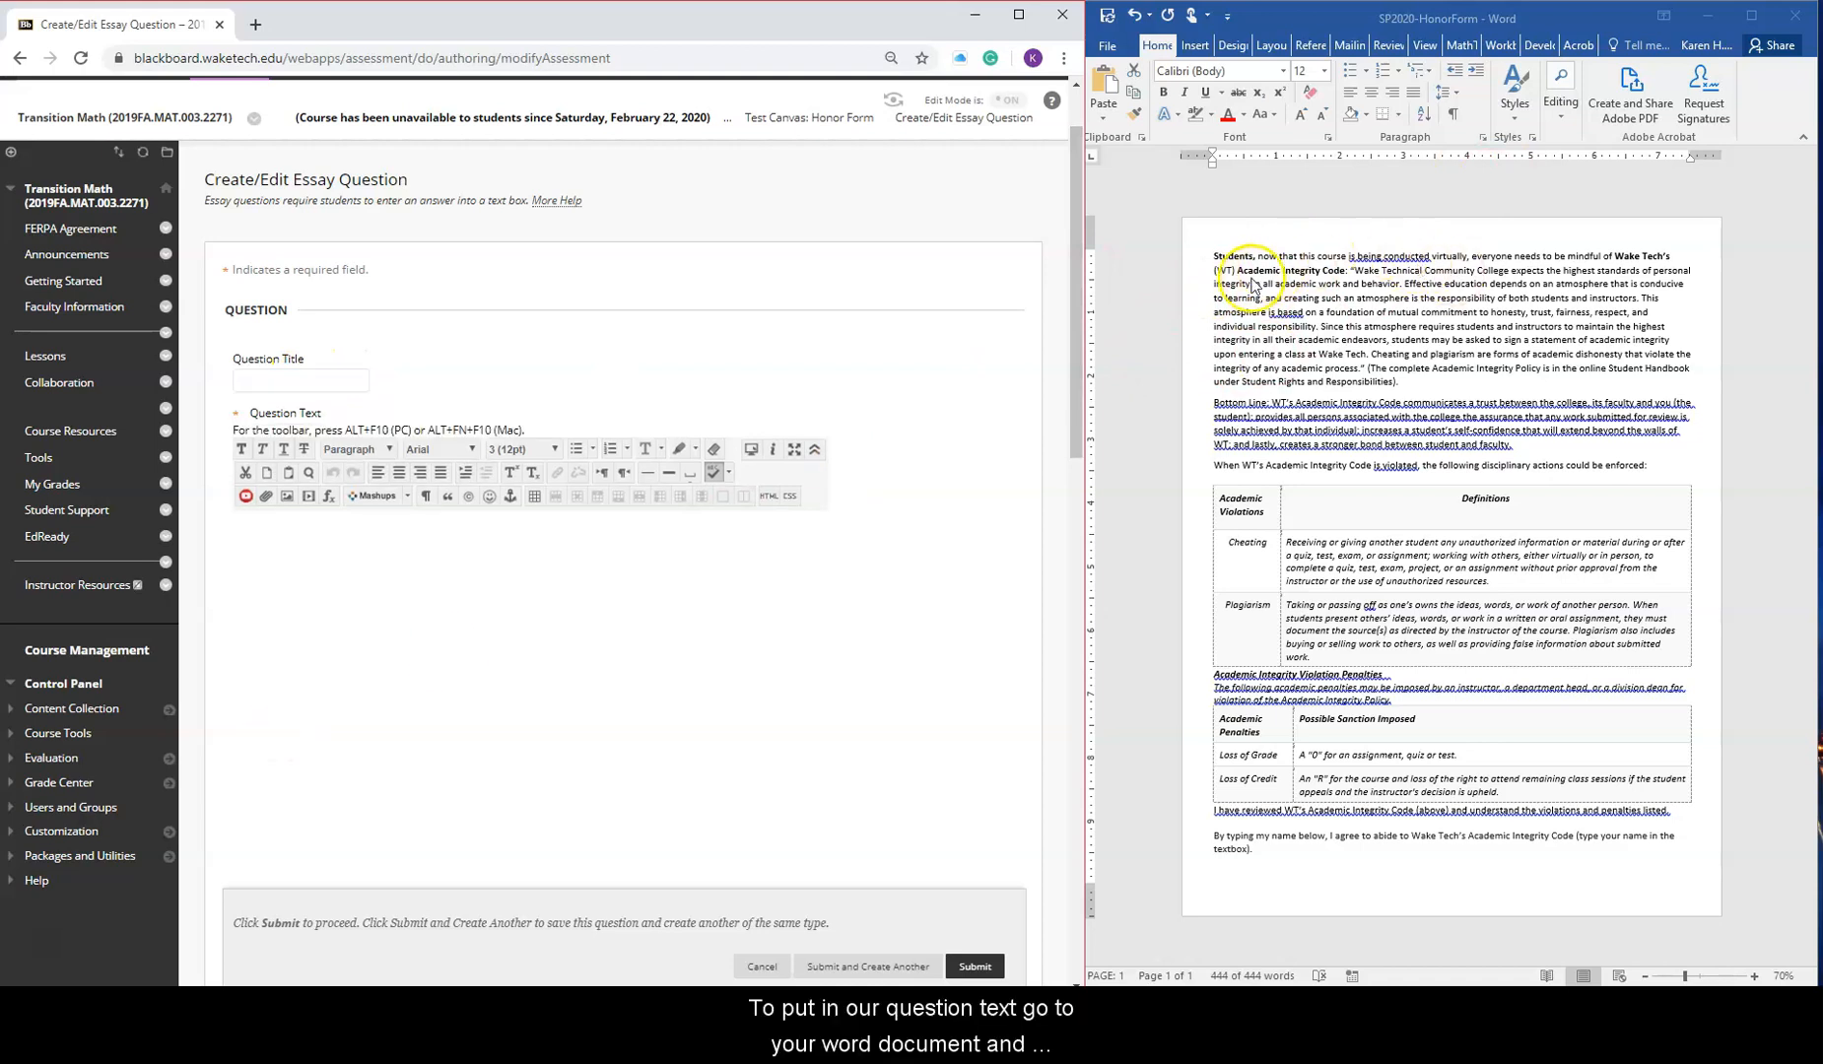
Switch to the SP2020-HonorForm document in Word and copy its entire contents
left_click(1252, 284)
left_click(1238, 263)
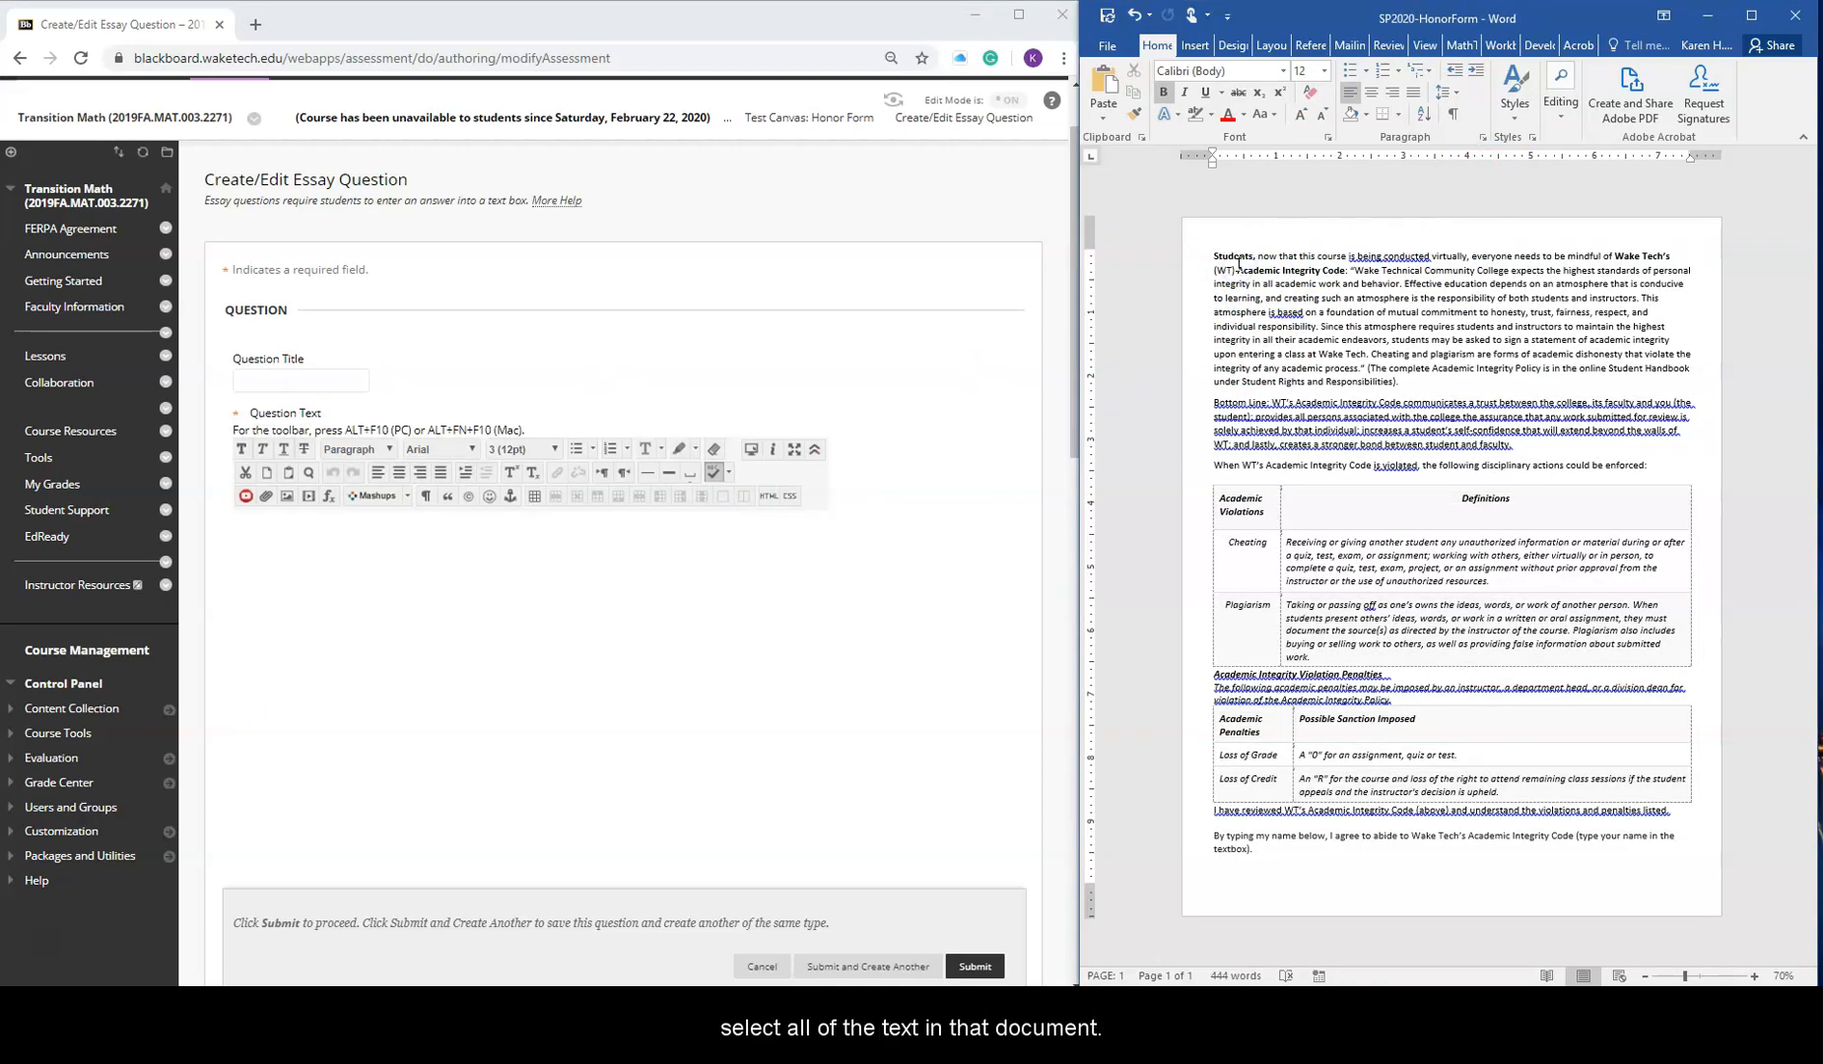
key("ctrl+a")
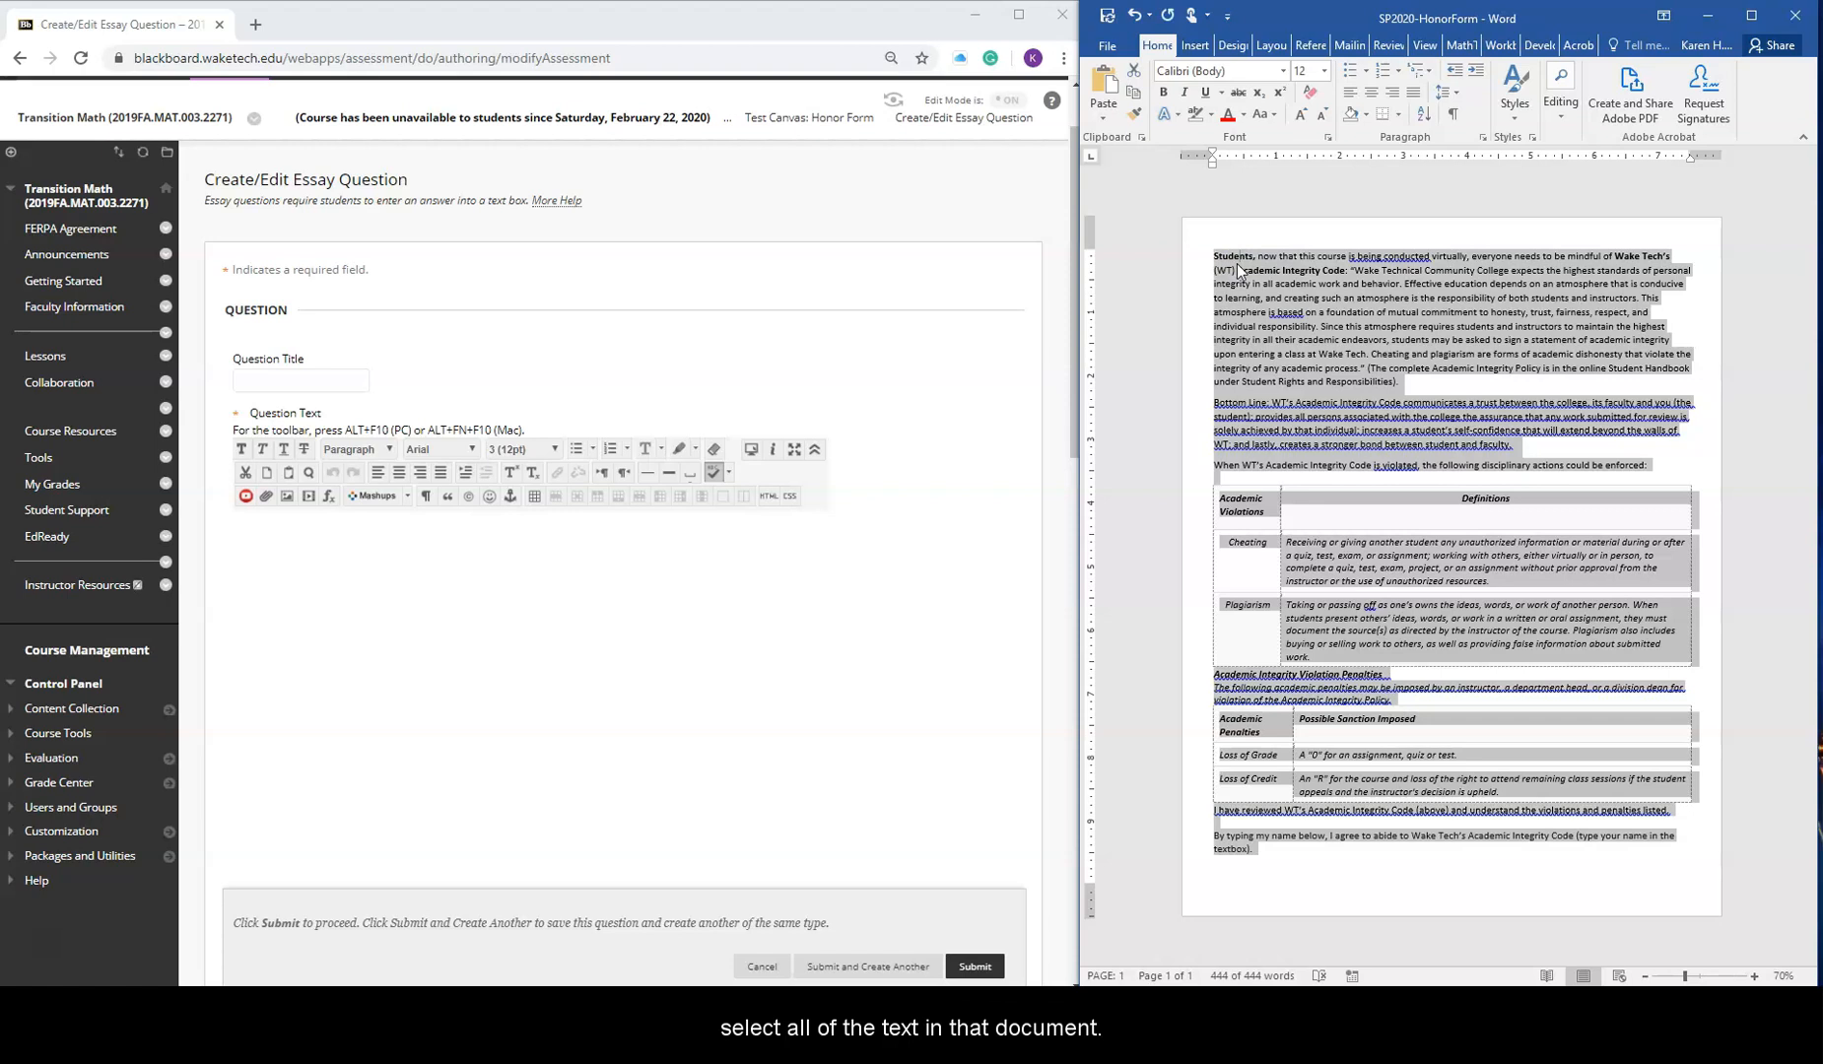
right_click(1320, 272)
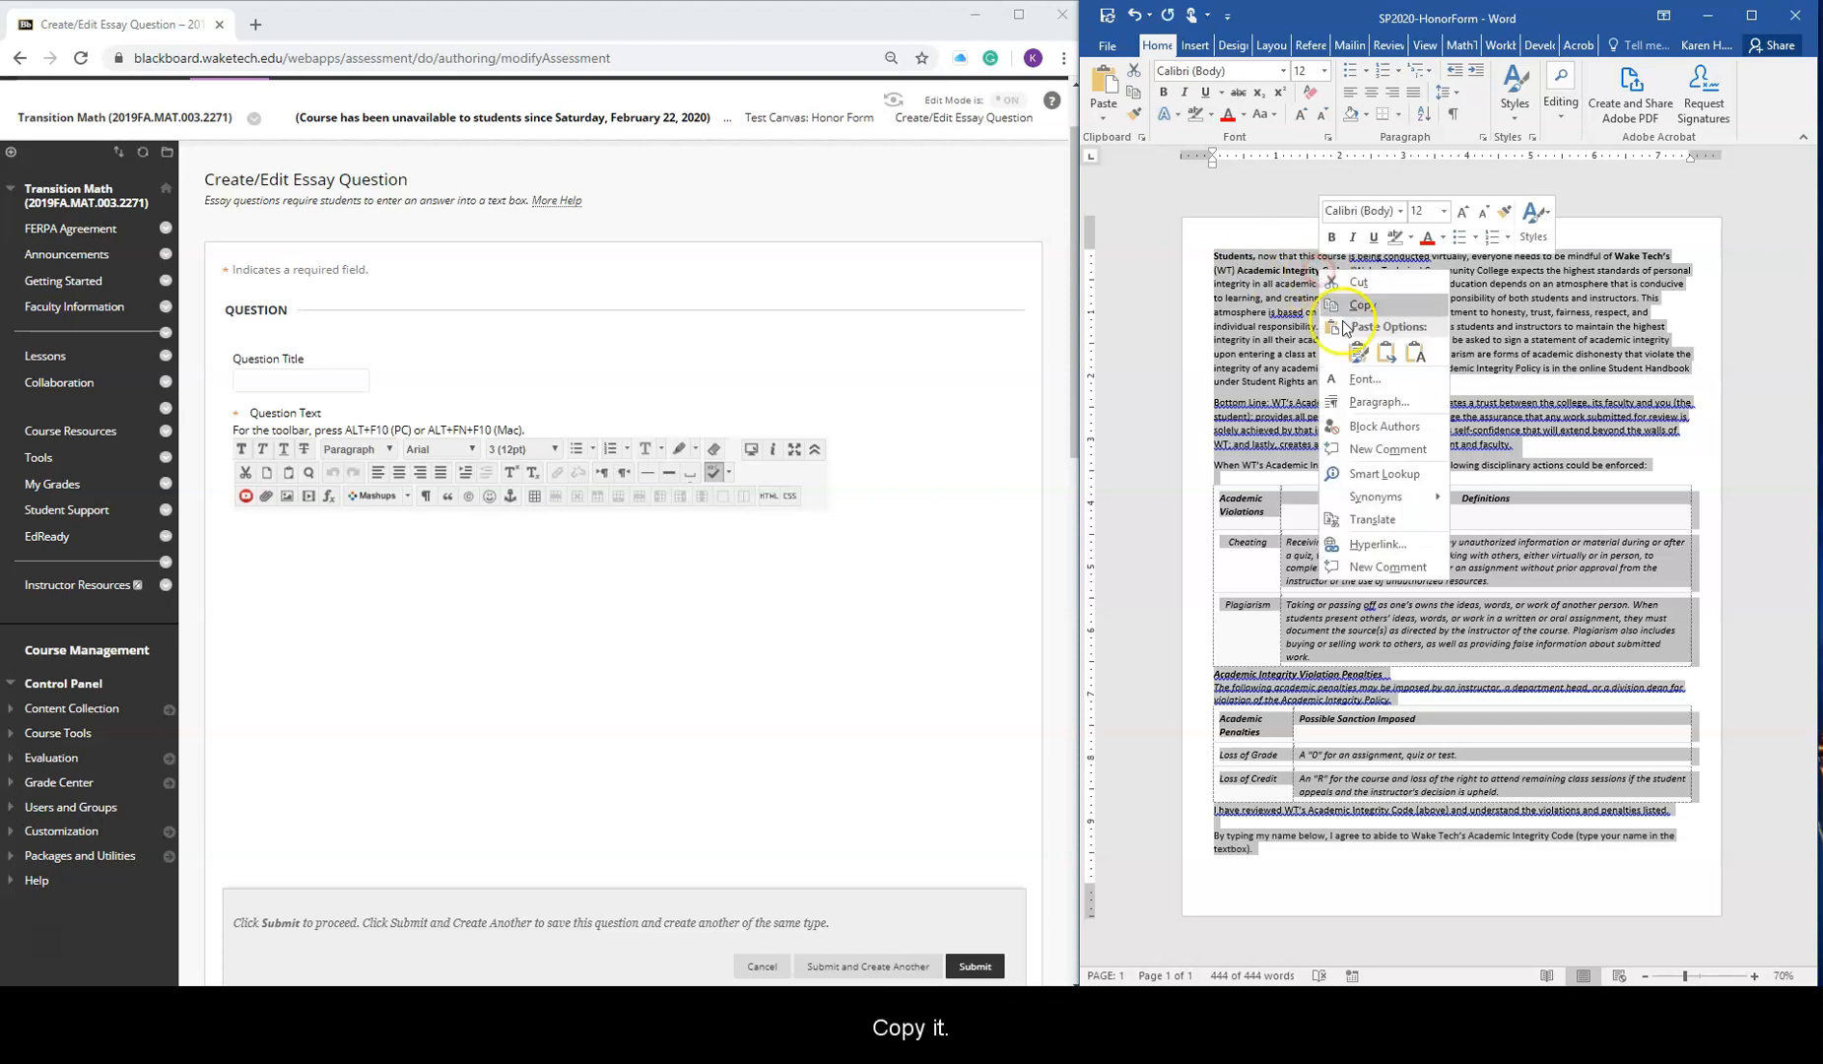
left_click(1375, 305)
Back in Blackboard, paste the copied honor form into the essay's question text and submit the question with no sample answer
left_click(386, 563)
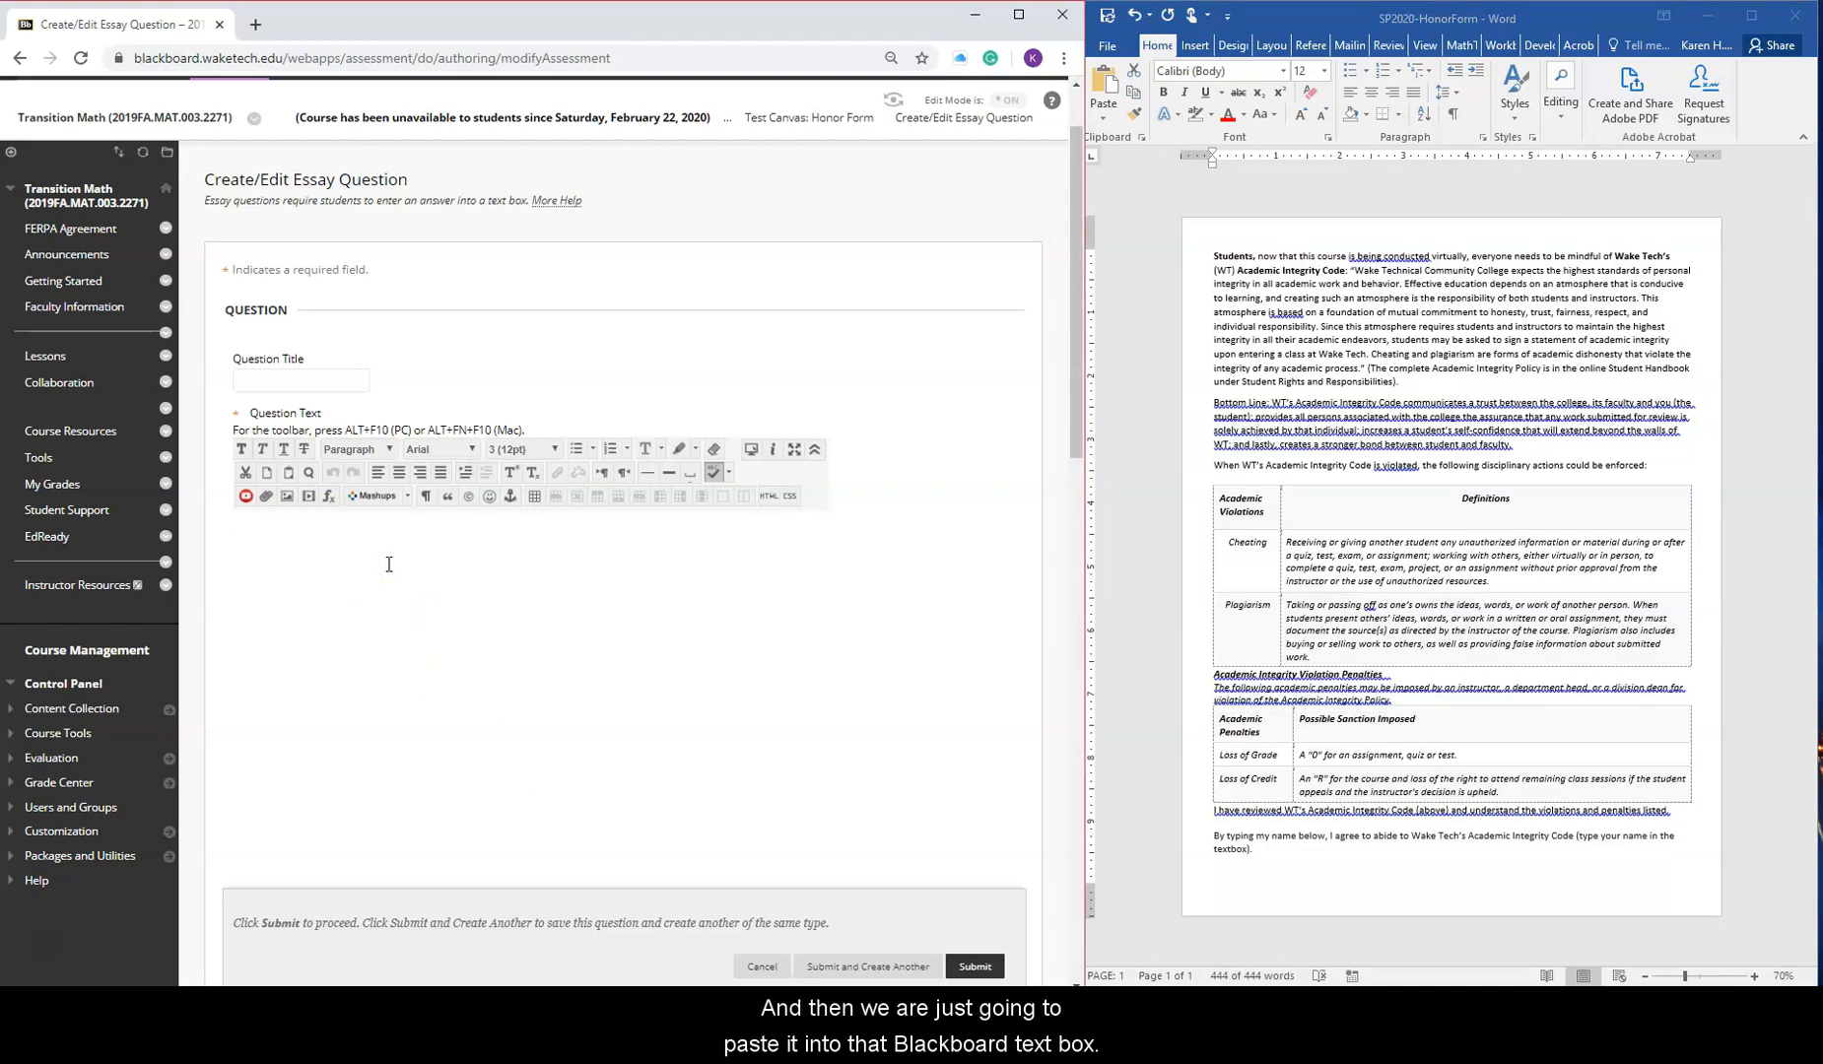
key("ctrl+v")
scroll(560, 700, "down", 2)
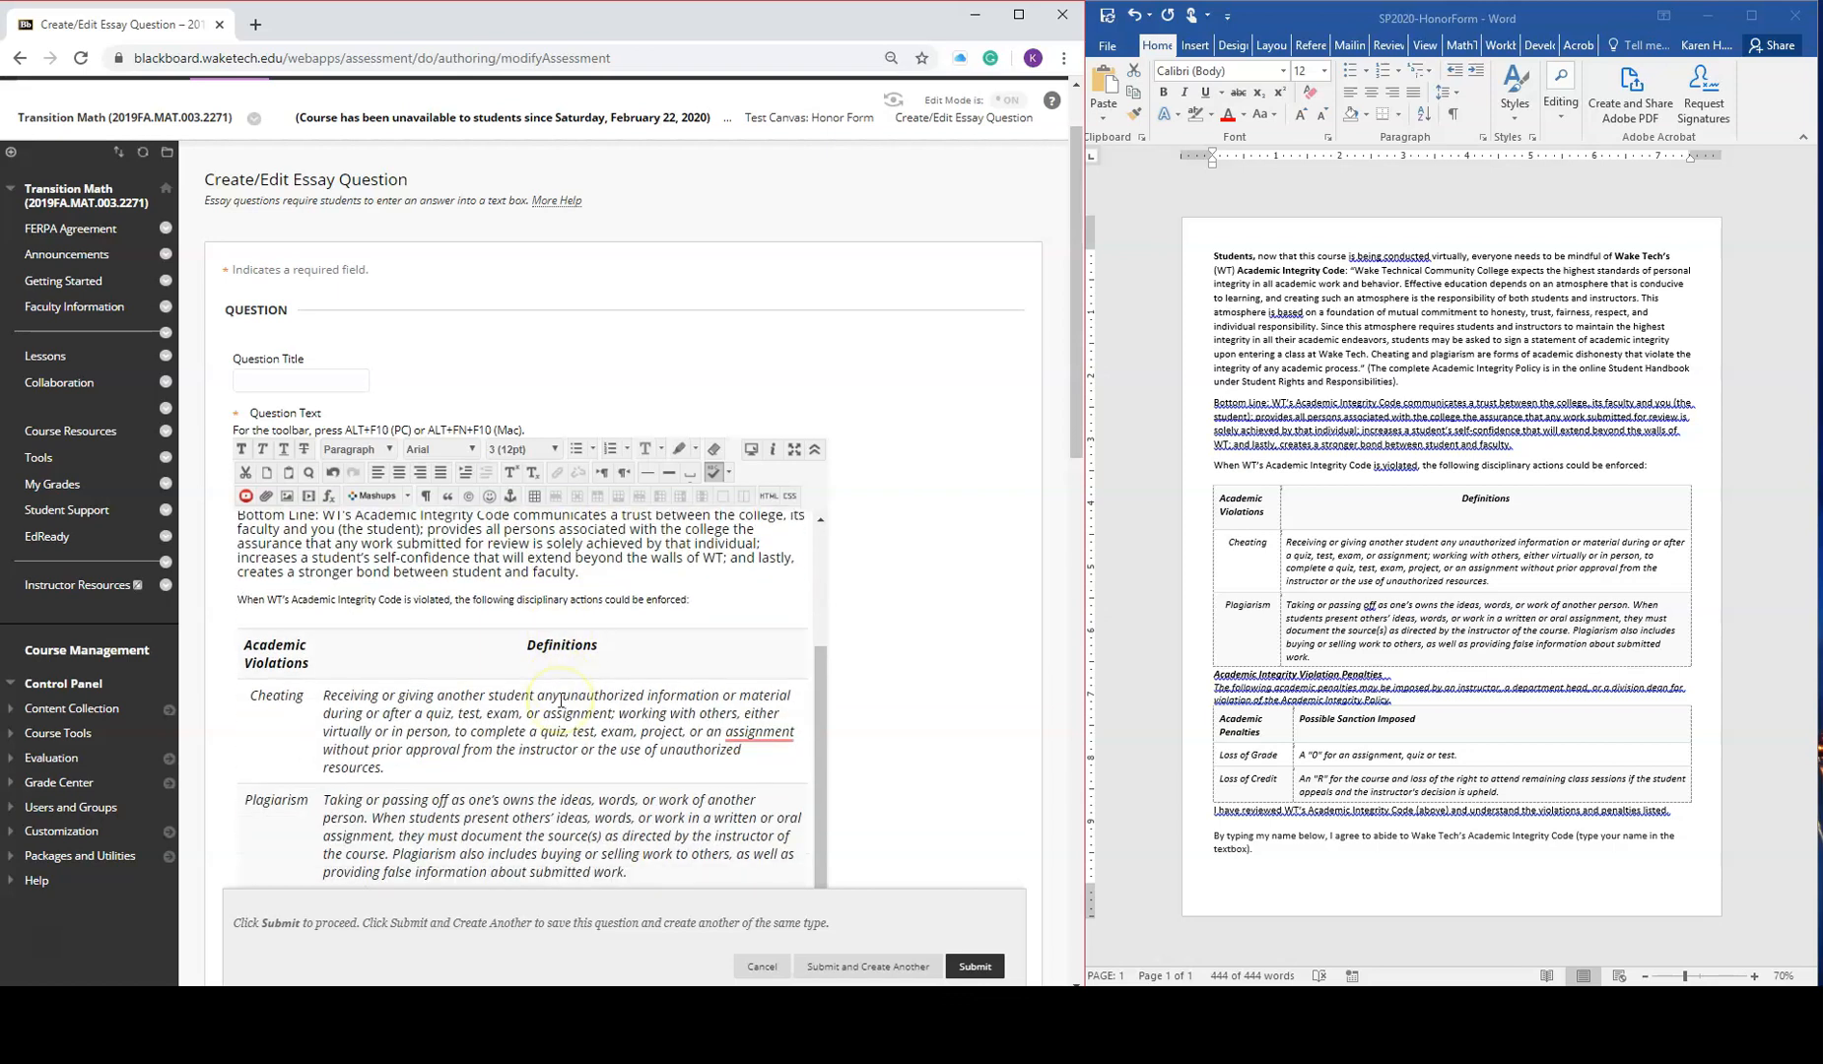
scroll(561, 700, "down", 3)
scroll(630, 406, "down", 6)
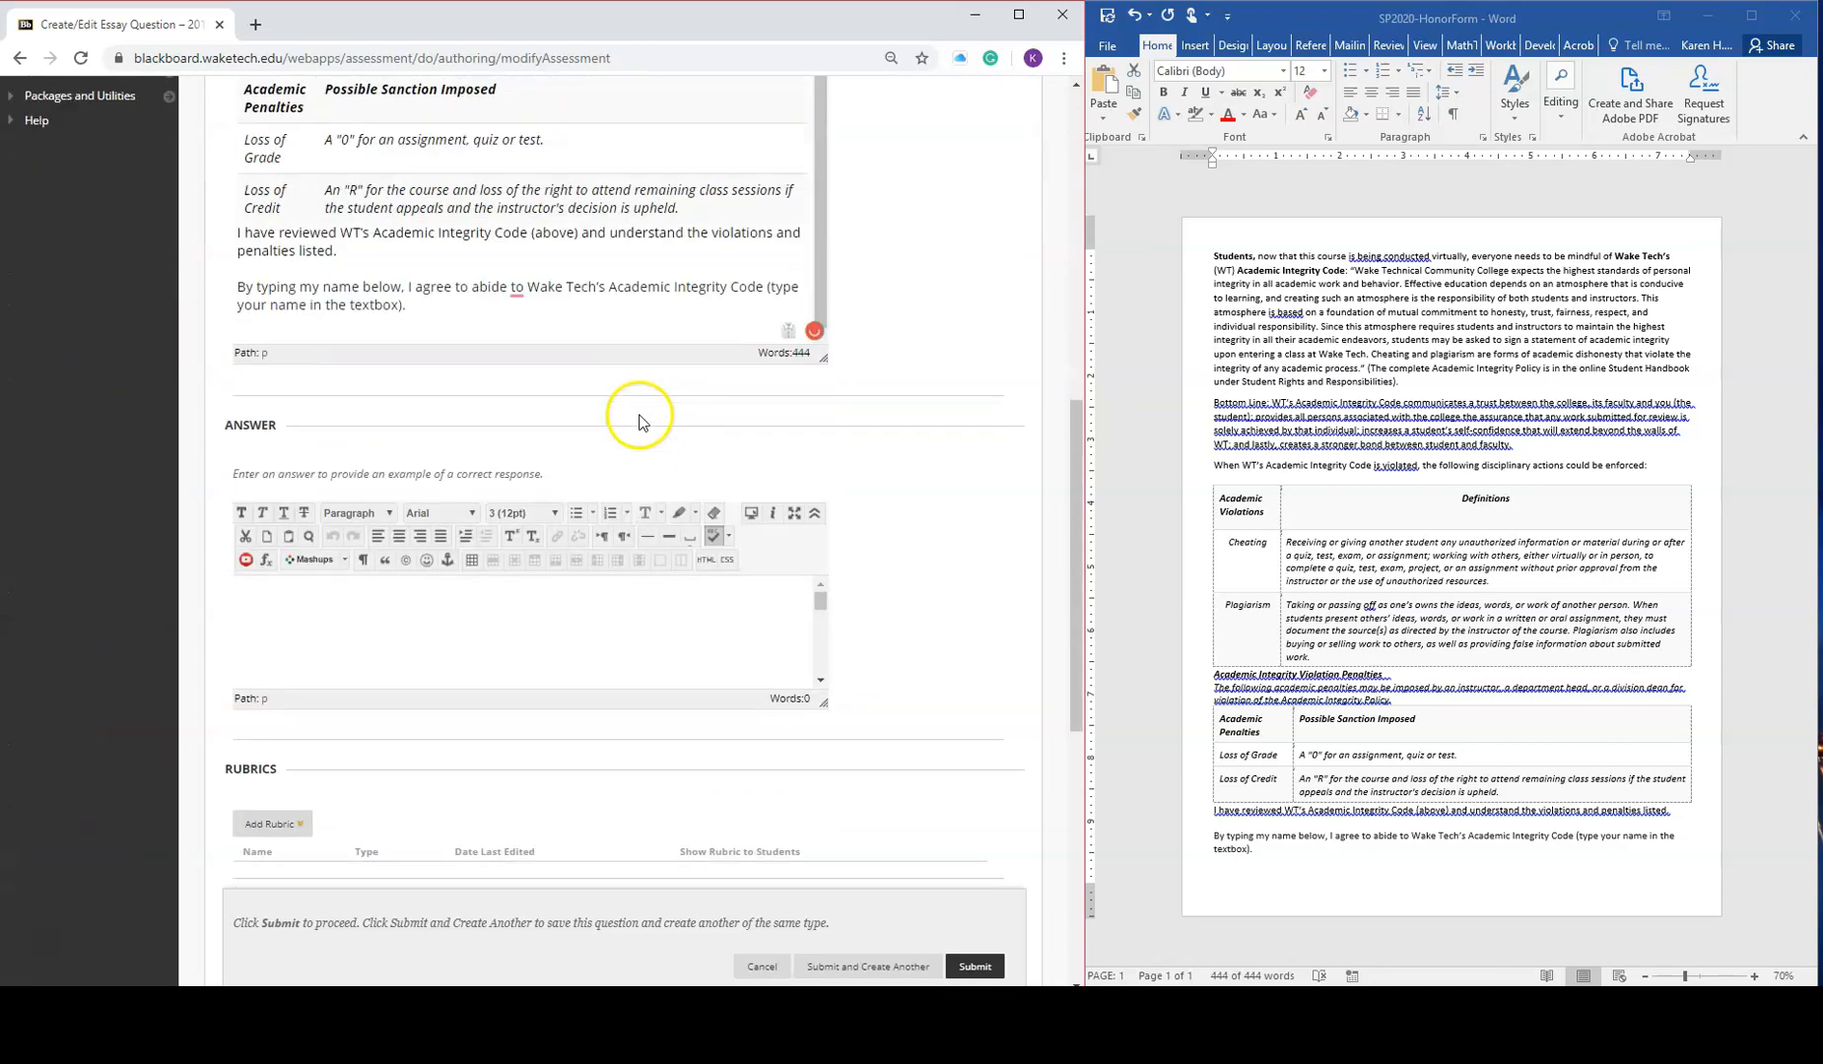
scroll(638, 419, "up", 1)
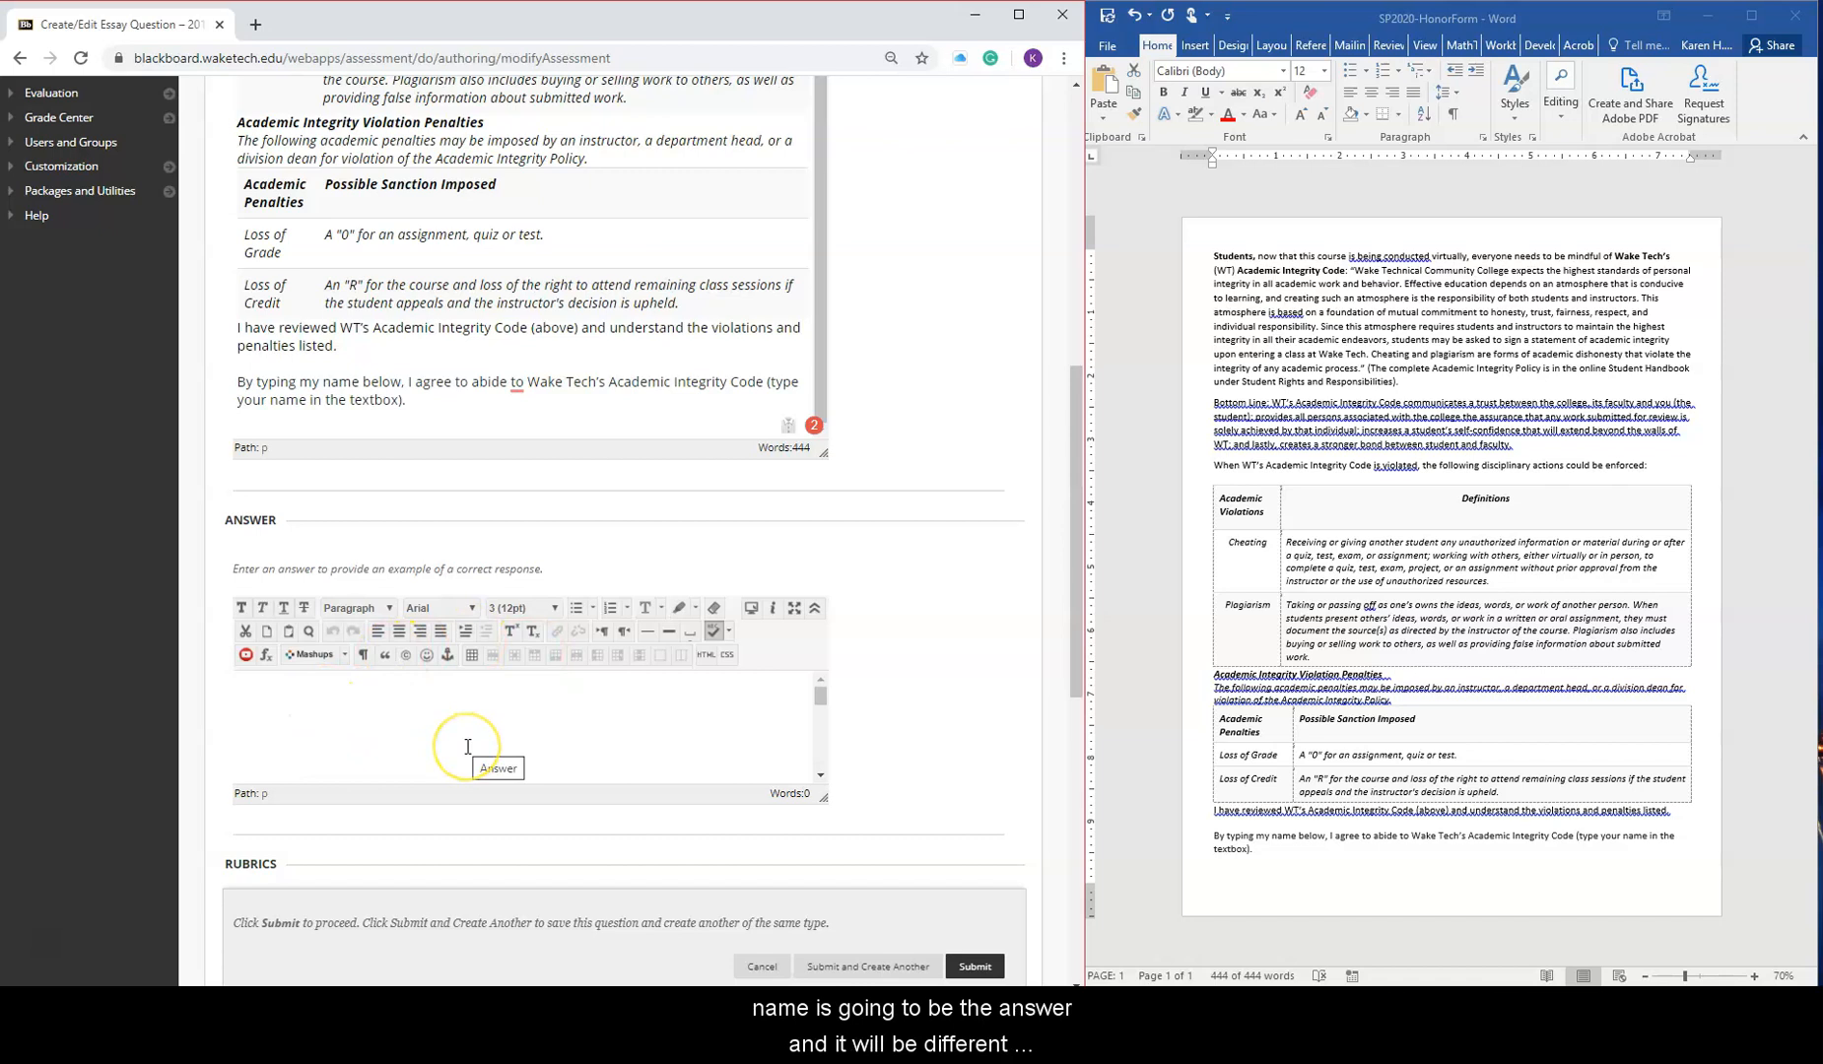
left_click(976, 967)
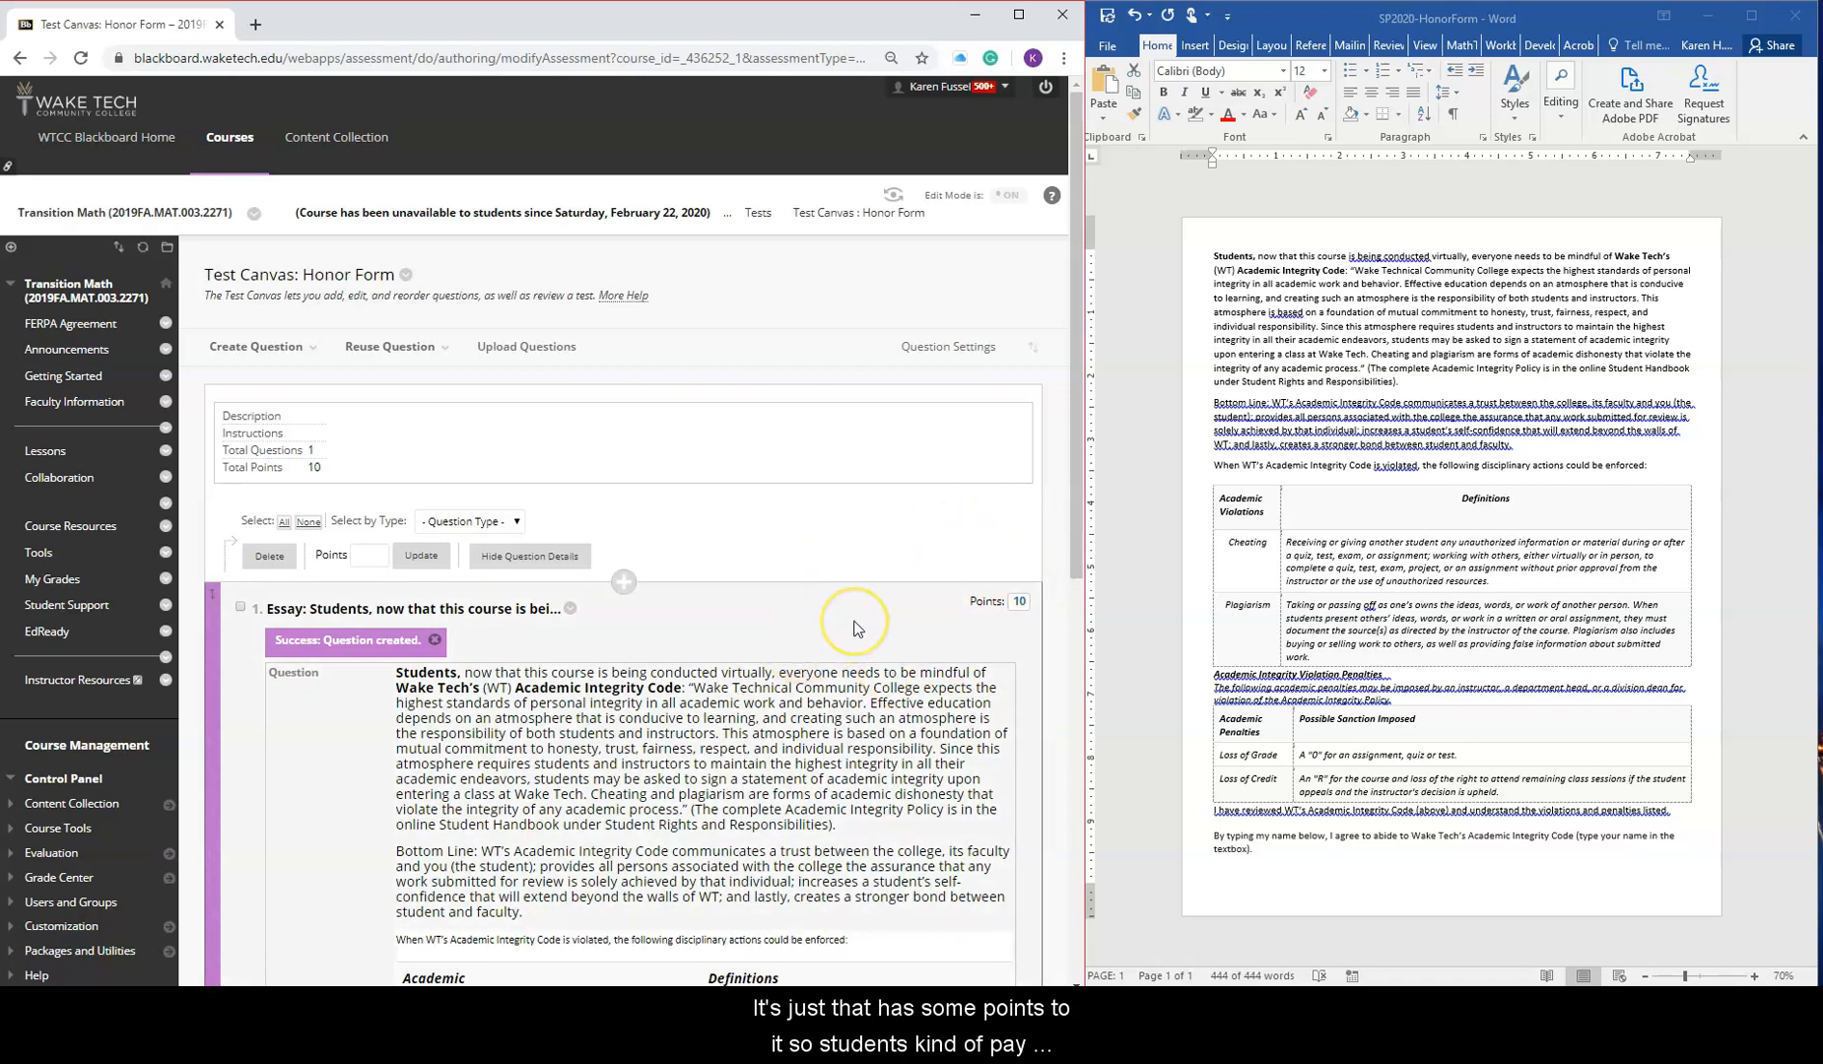
Finish editing the test's questions and deploy the newly created Honor Form test to the Lessons area
scroll(855, 628, "down", 5)
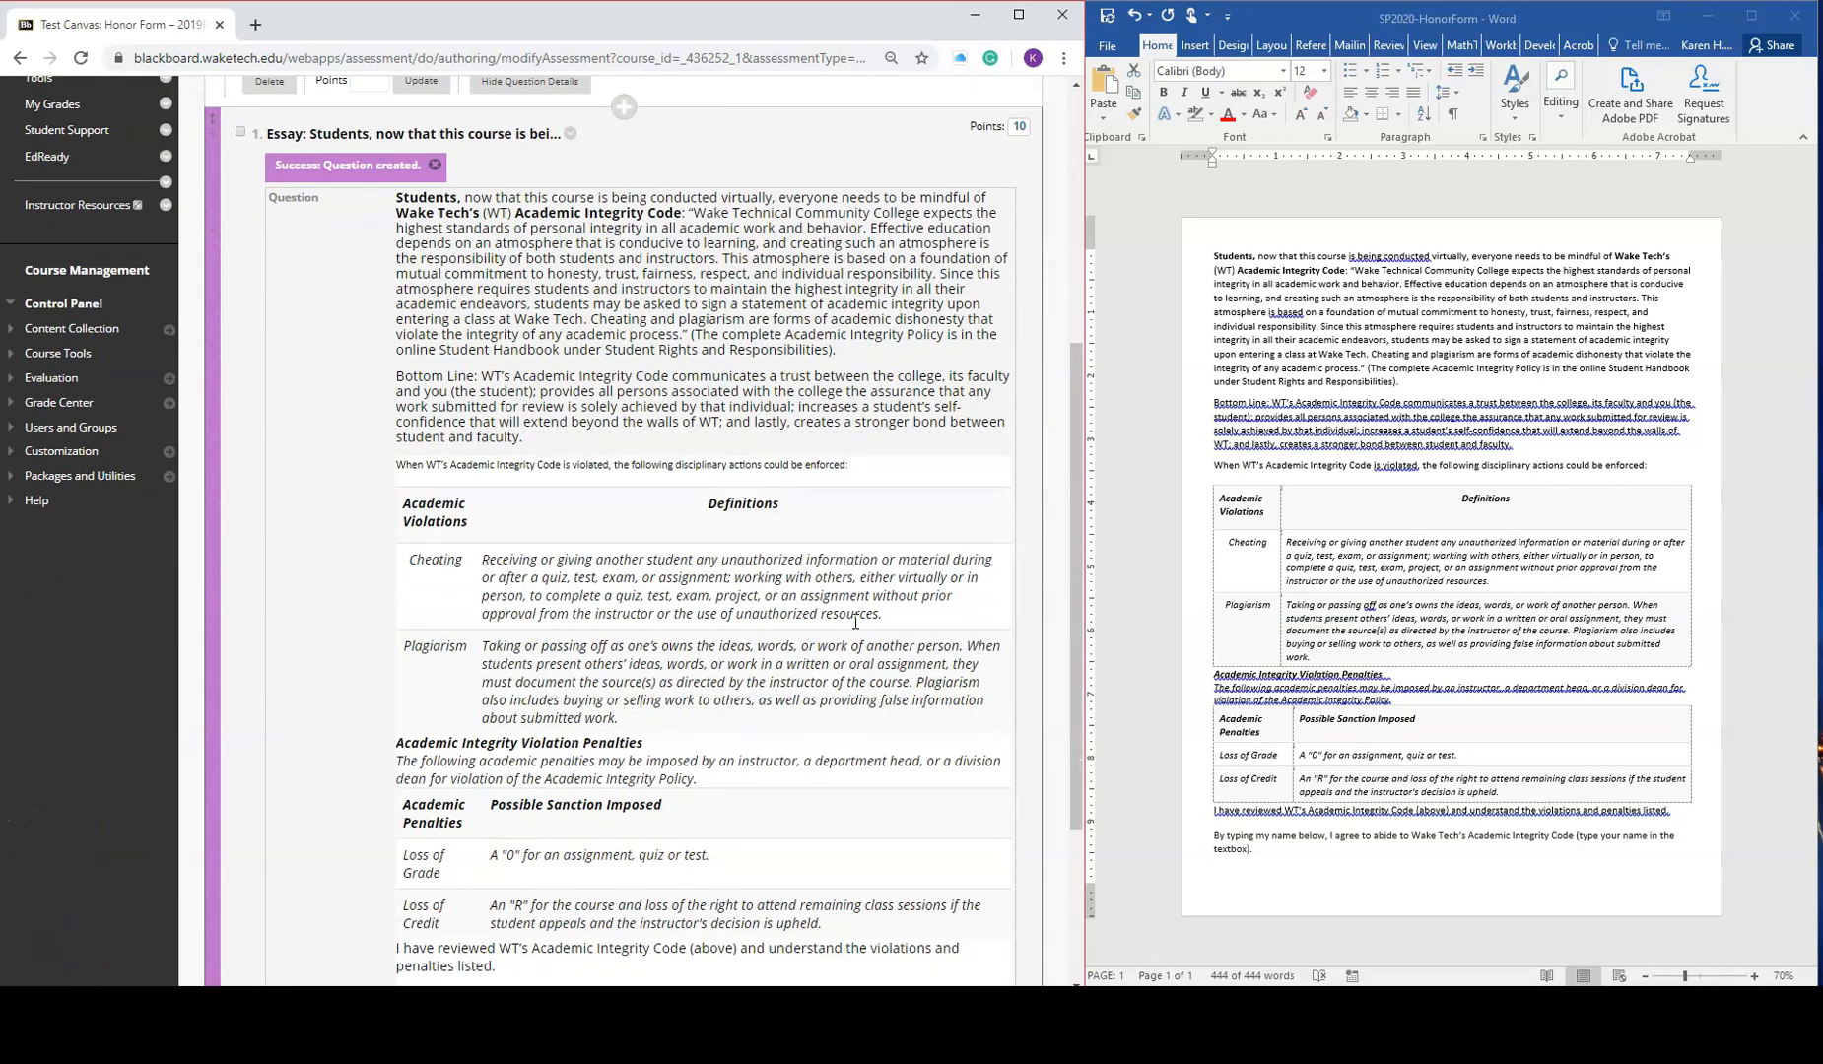
scroll(854, 623, "down", 1)
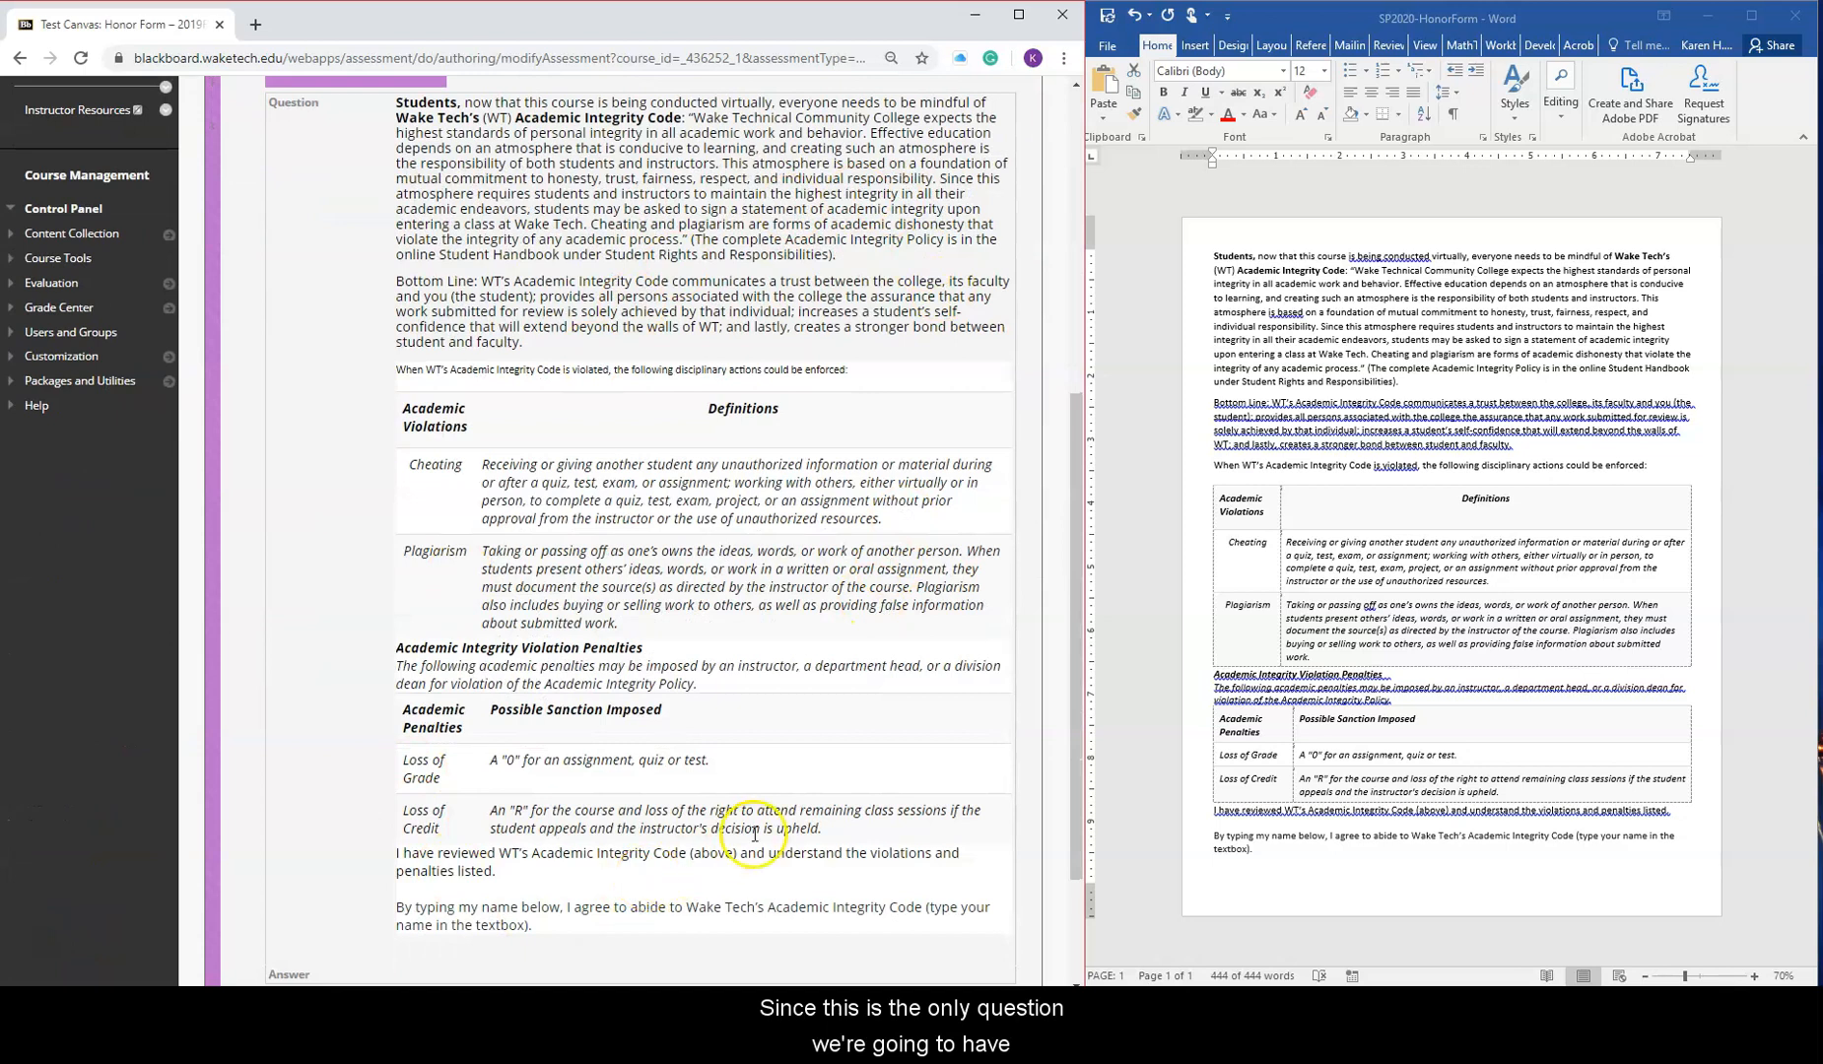
scroll(755, 835, "down", 2)
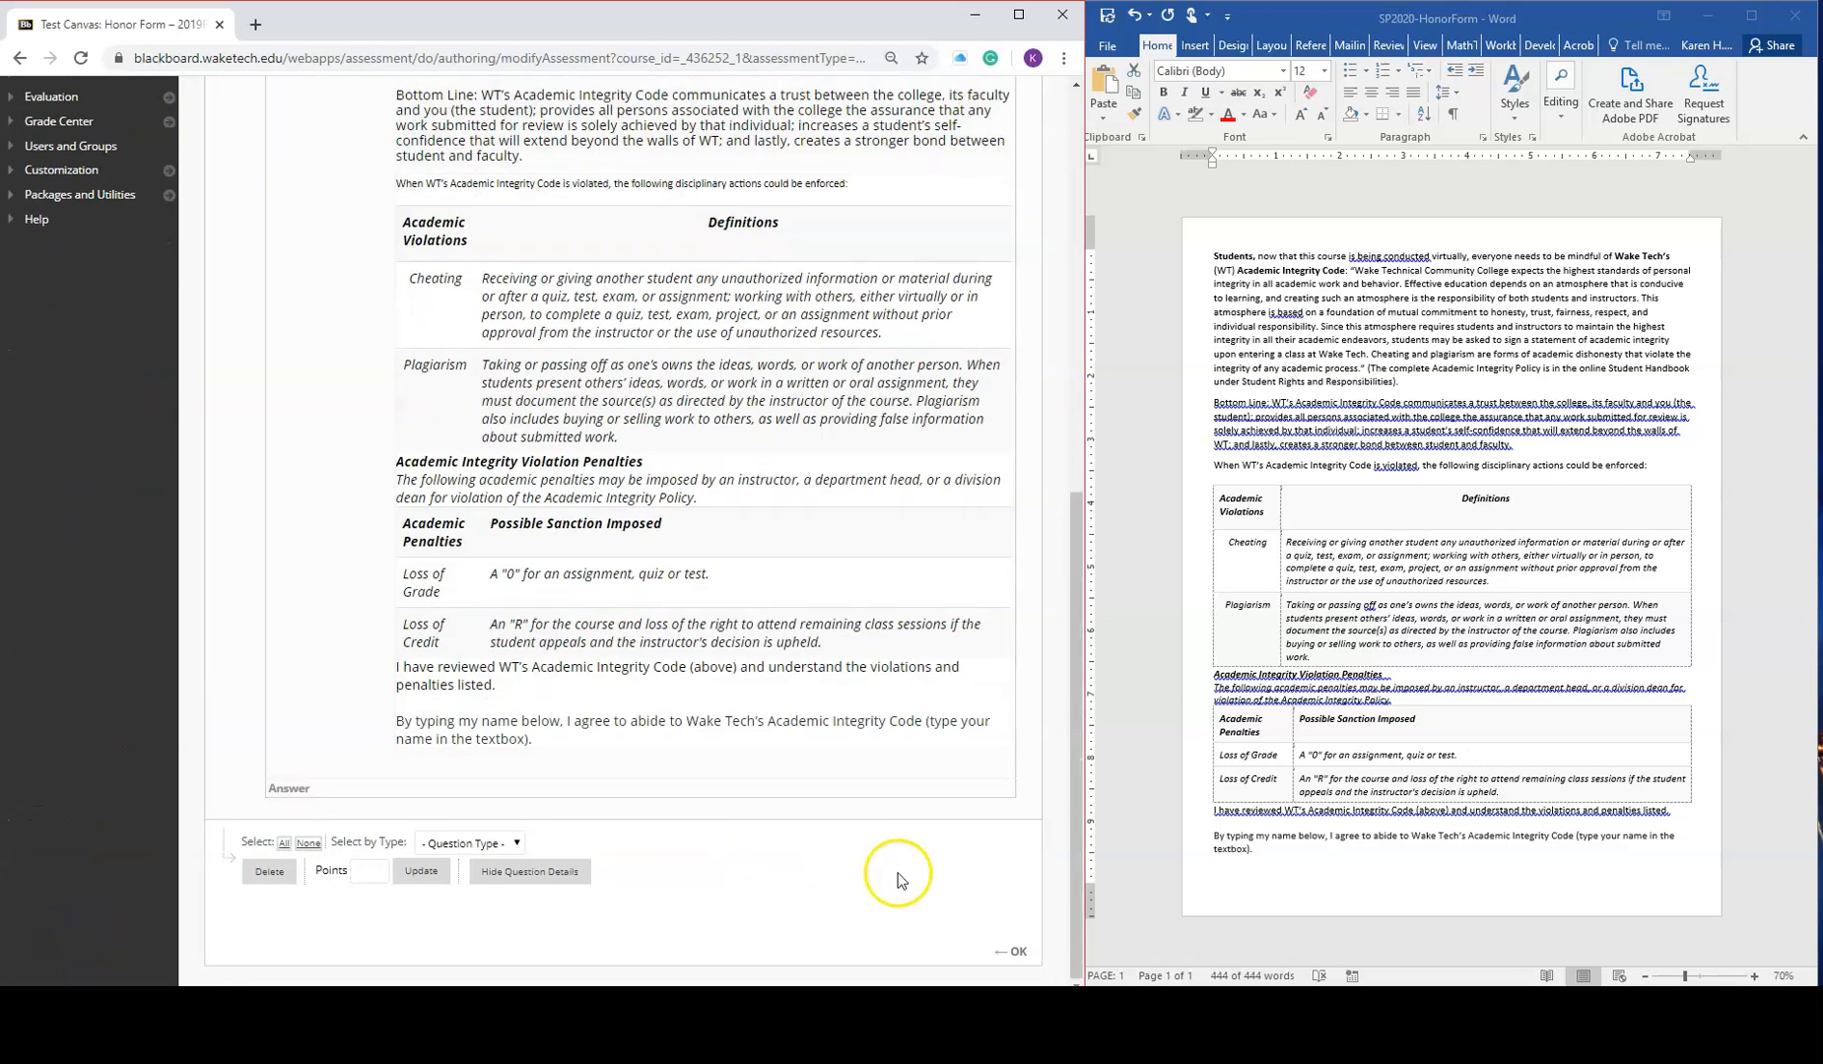
left_click(1012, 954)
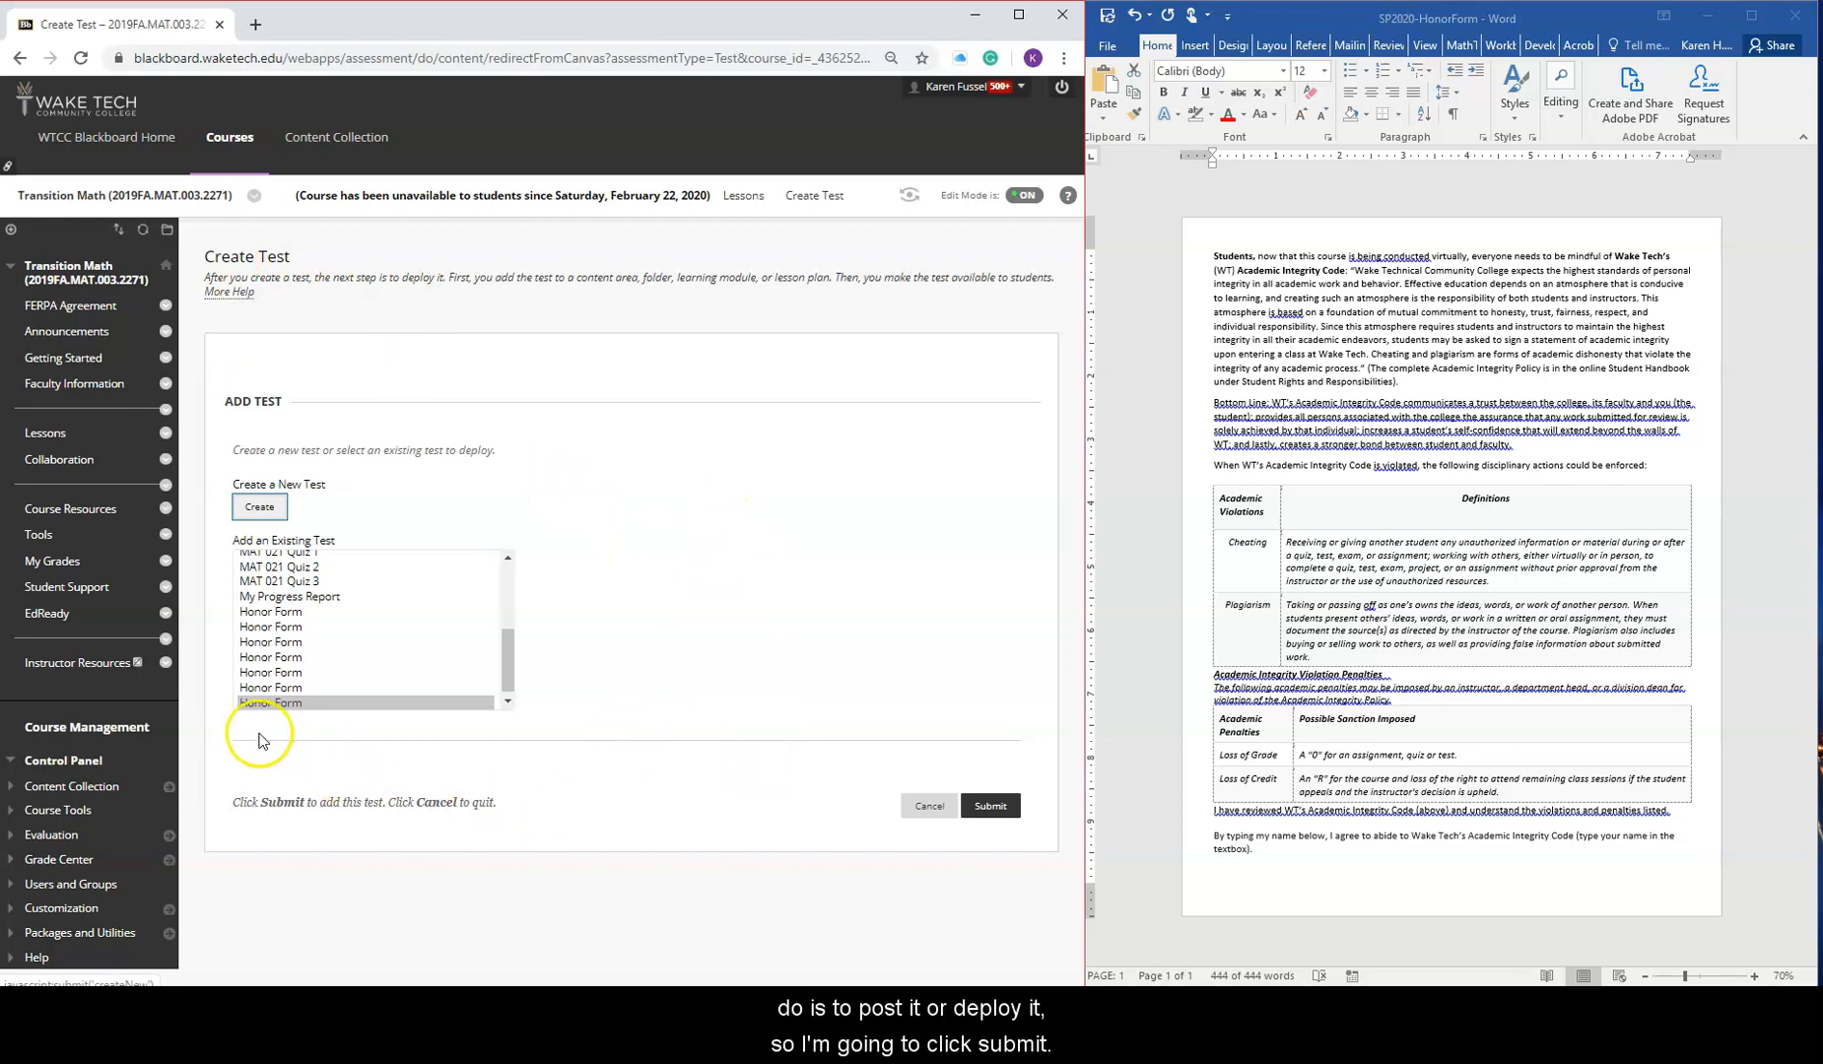
left_click(993, 808)
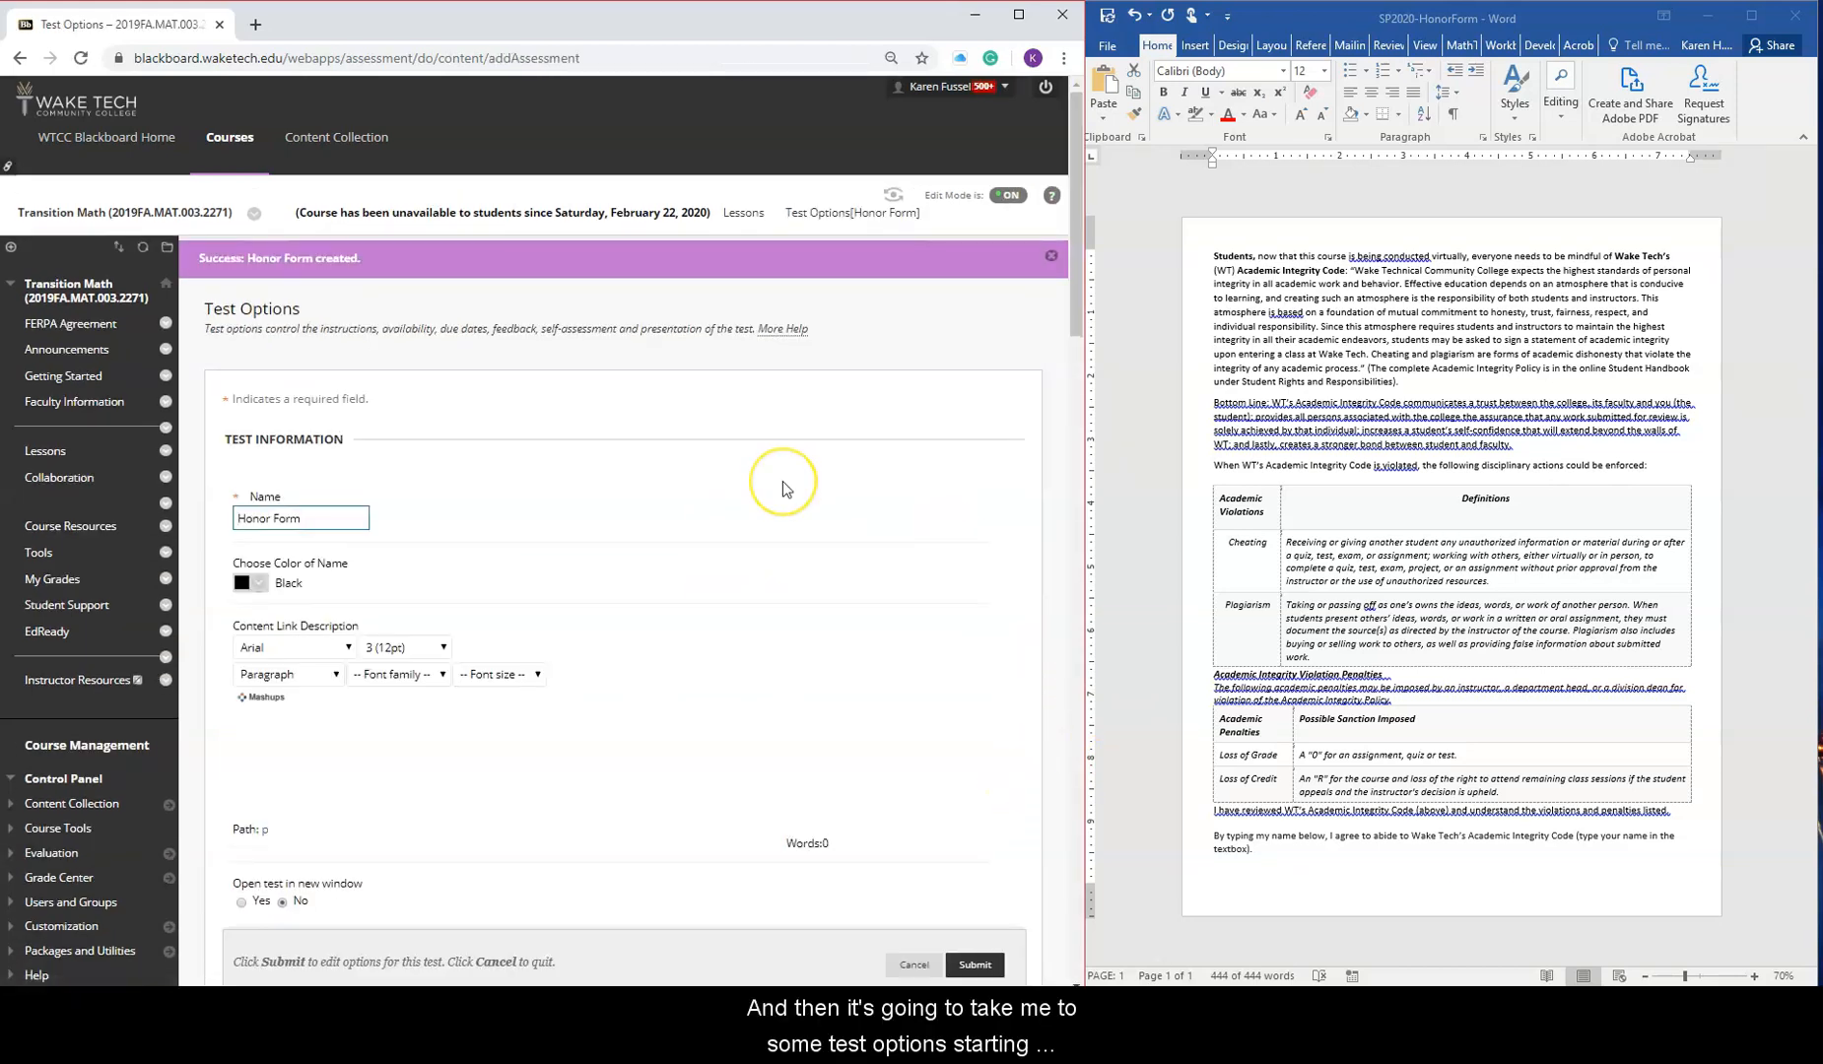
Set the content link description to "Please complete this form in order to take any further assessments in this course."
scroll(781, 482, "down", 1)
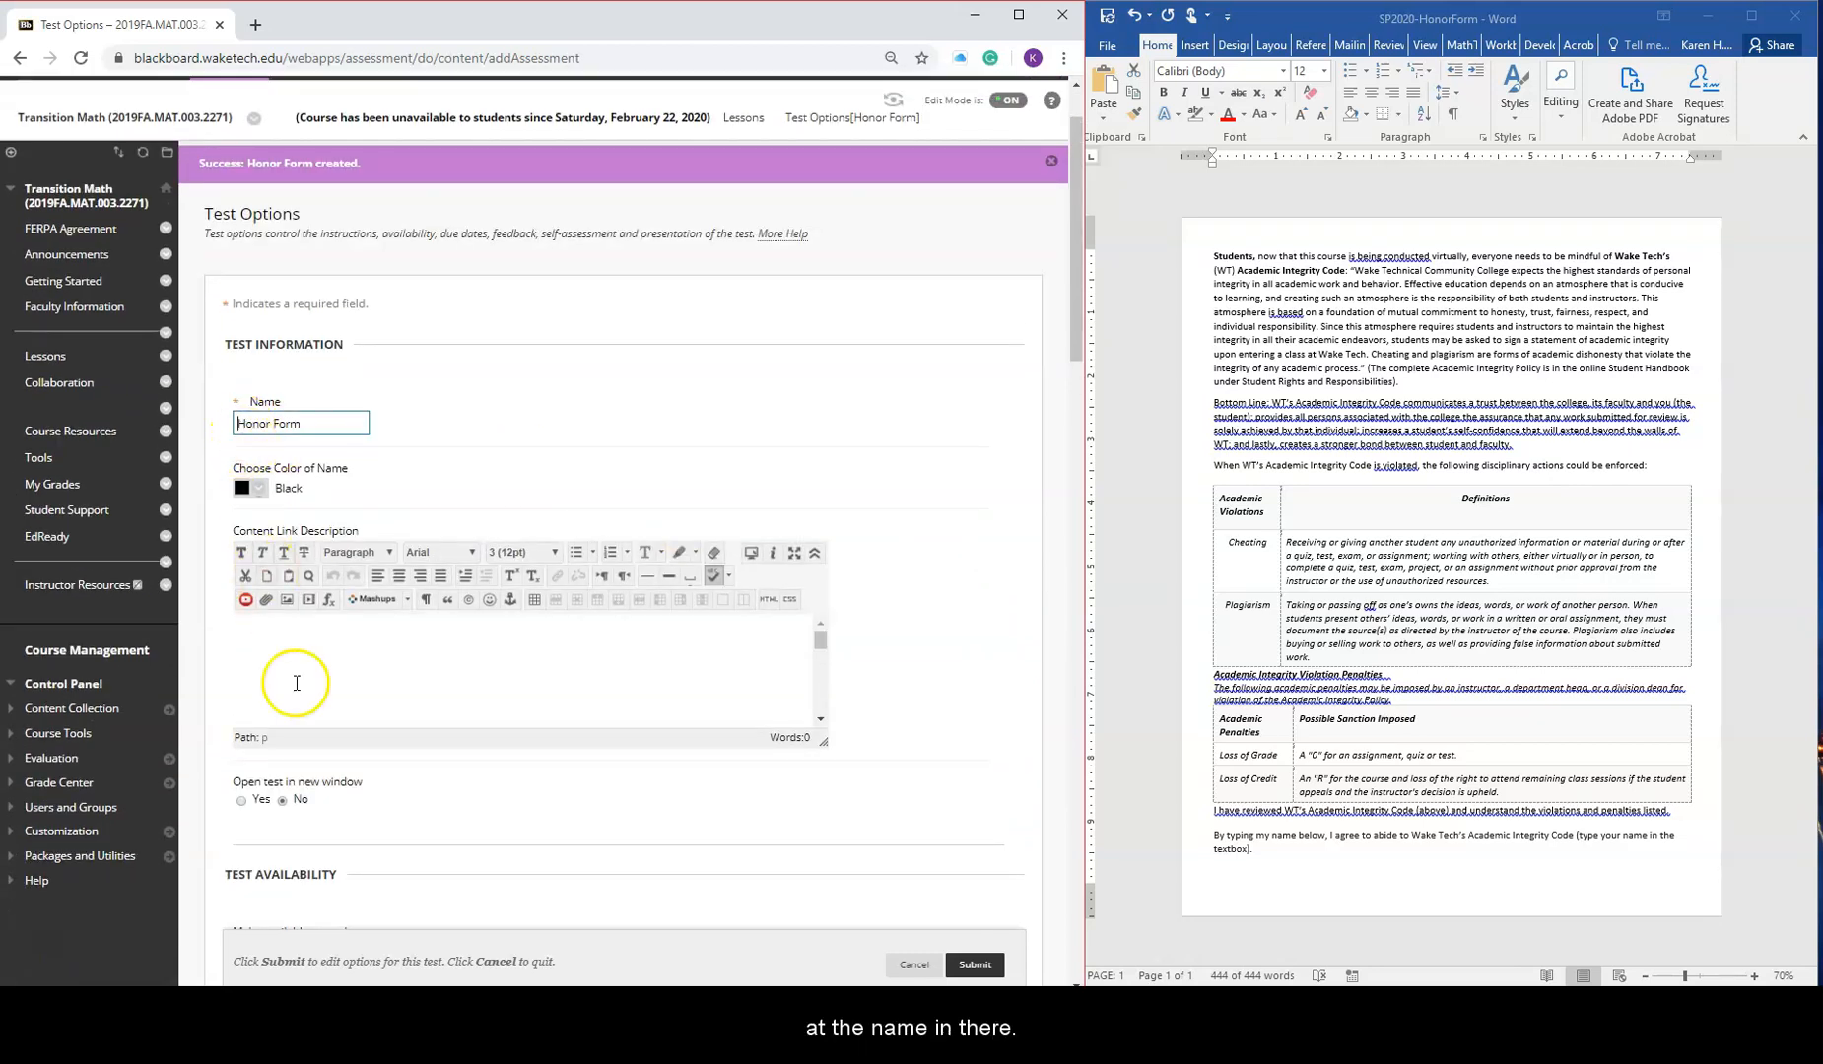
left_click(441, 682)
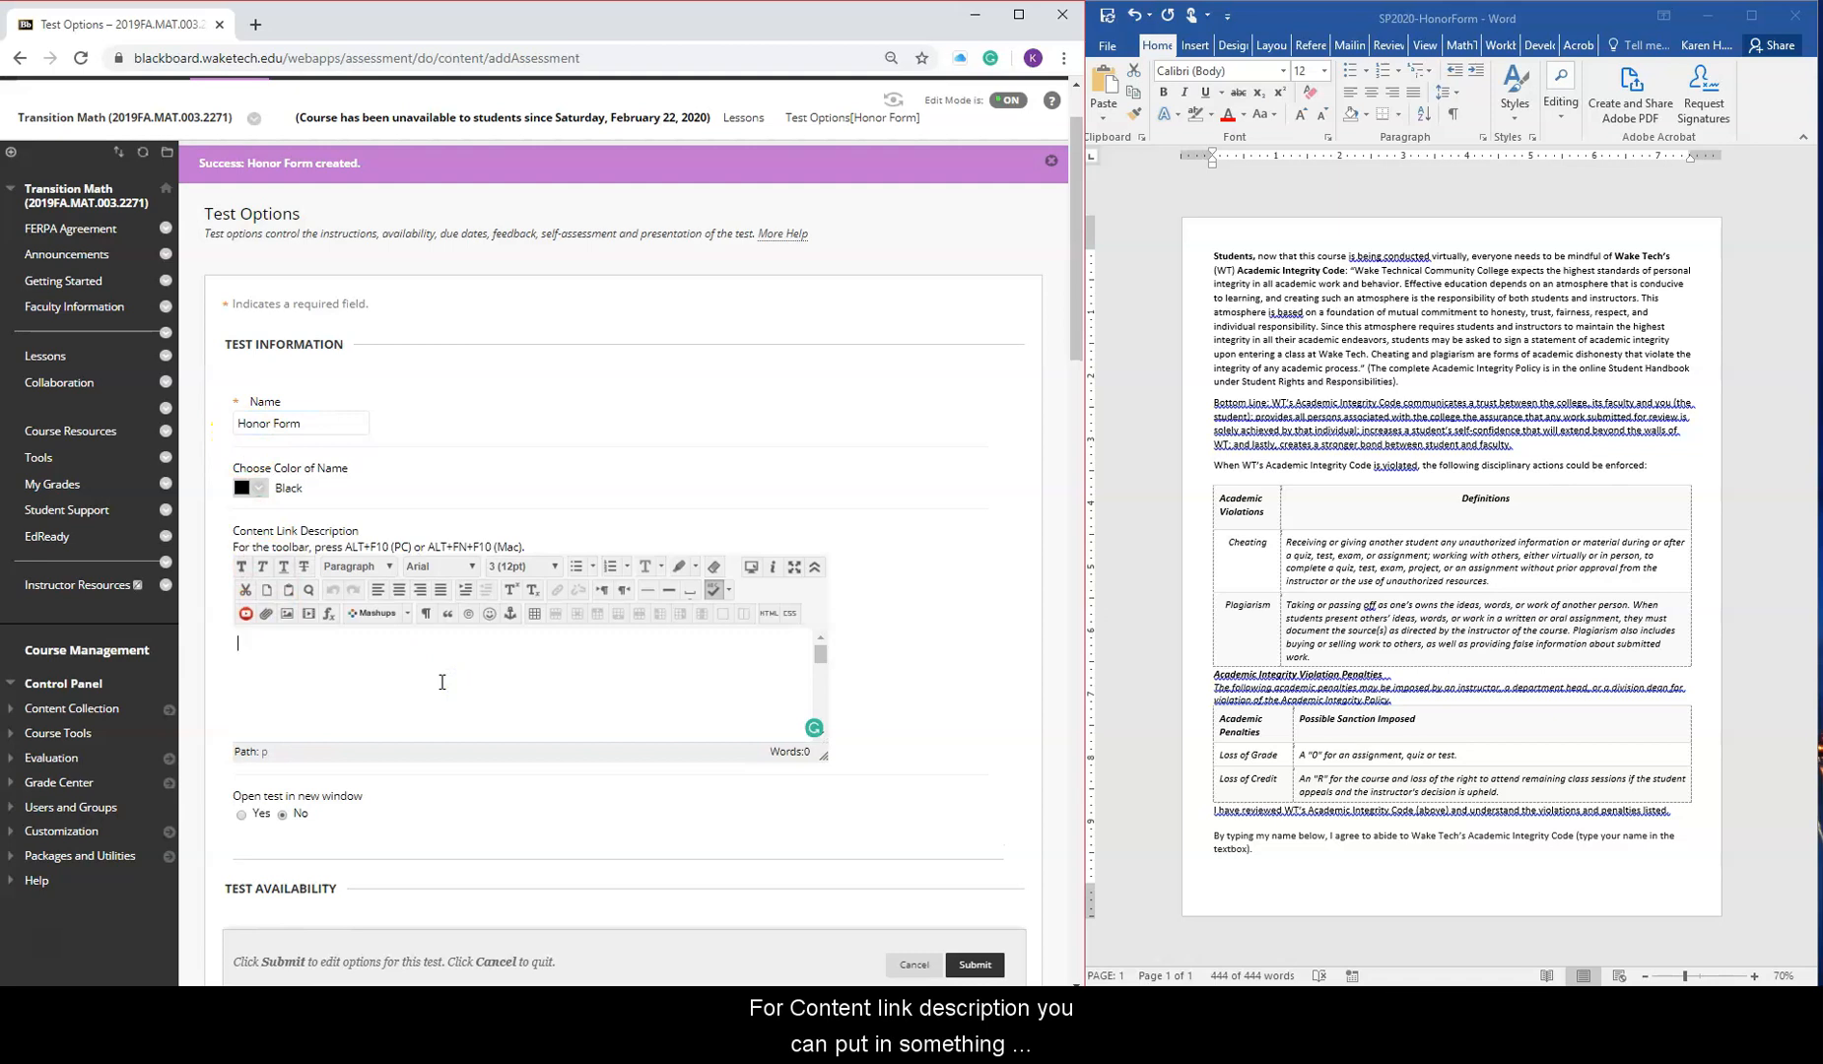
type("Please complete")
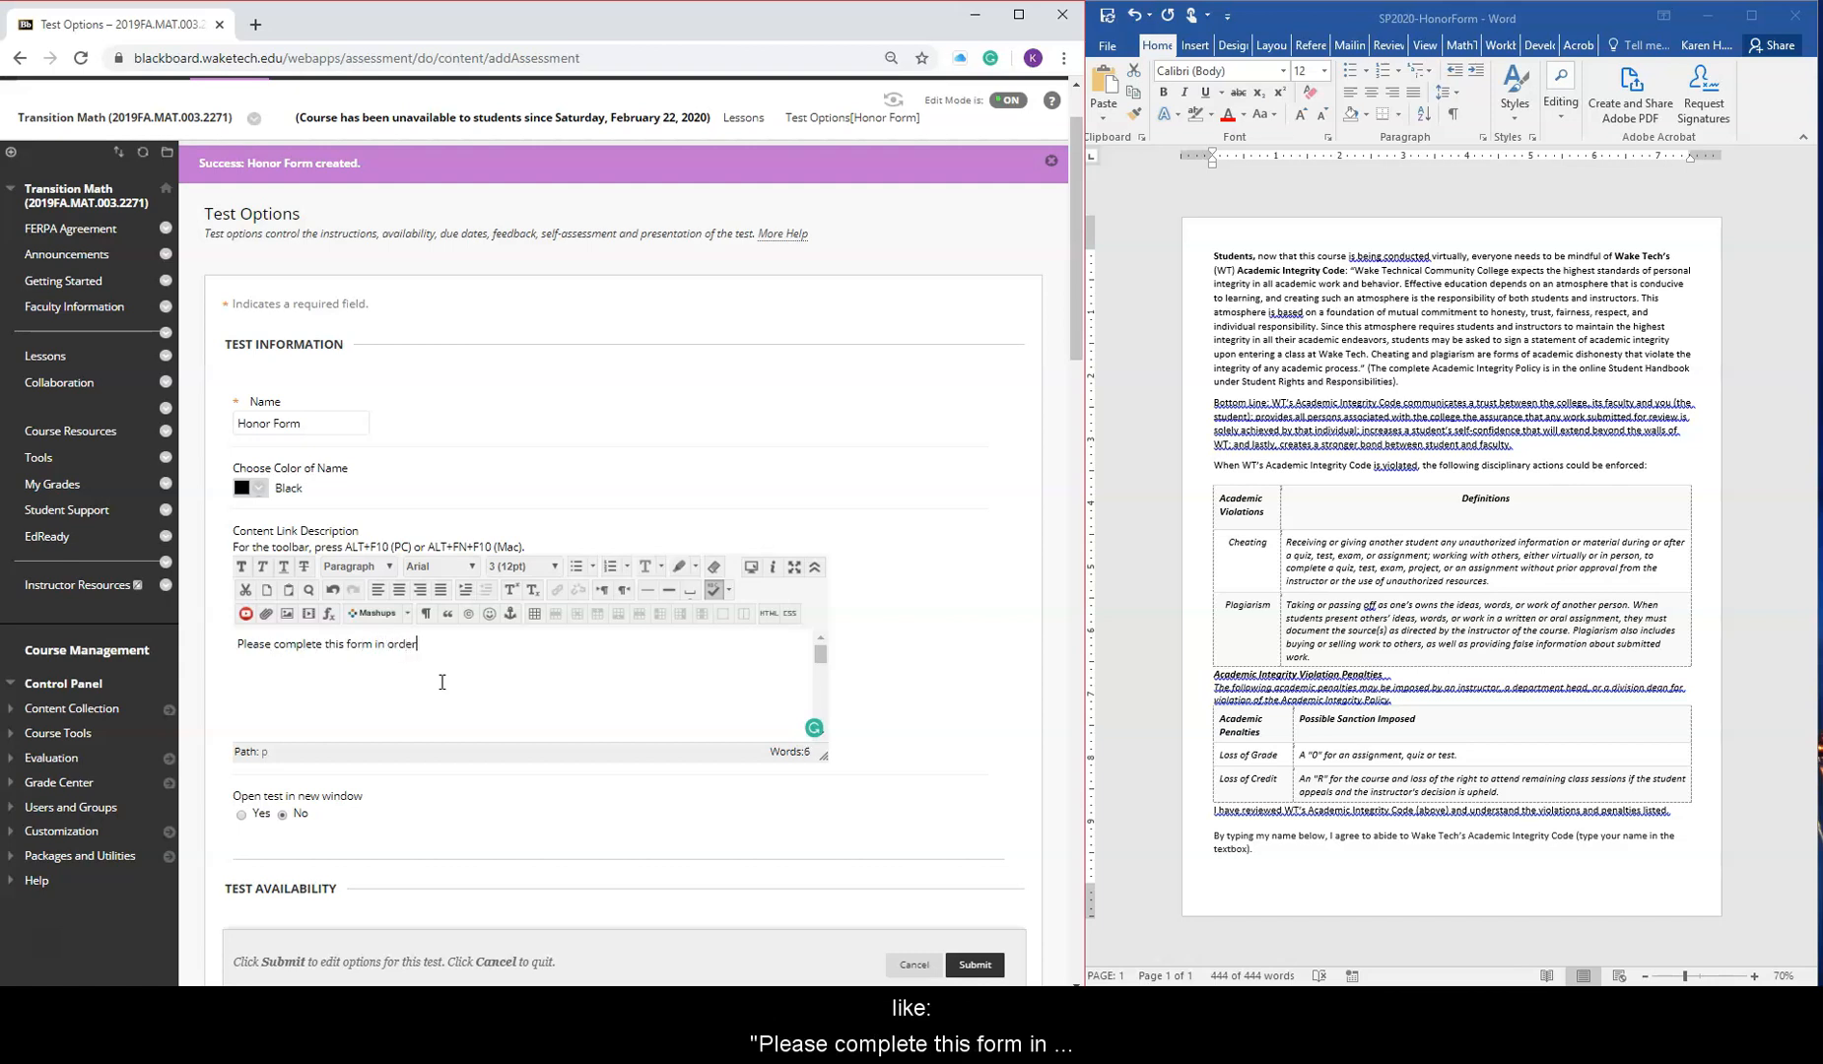
type(" this form in order to")
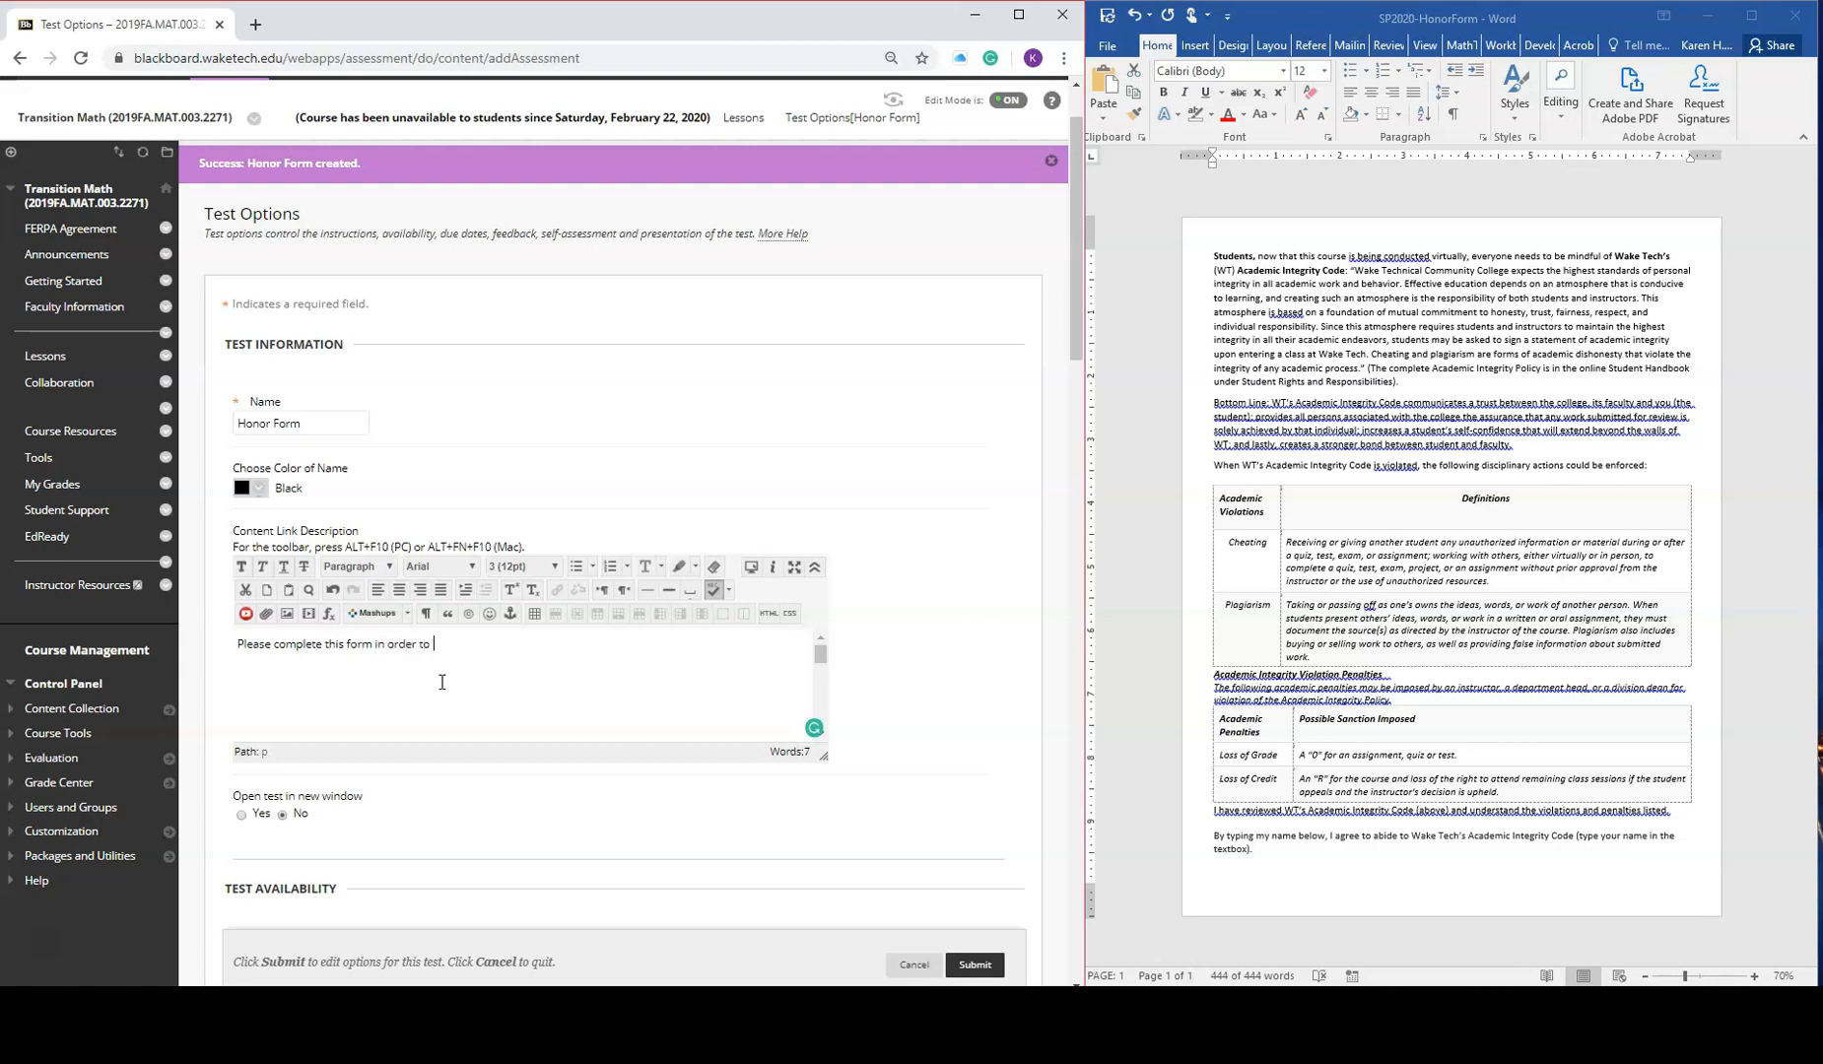
type("take any further assesemnt")
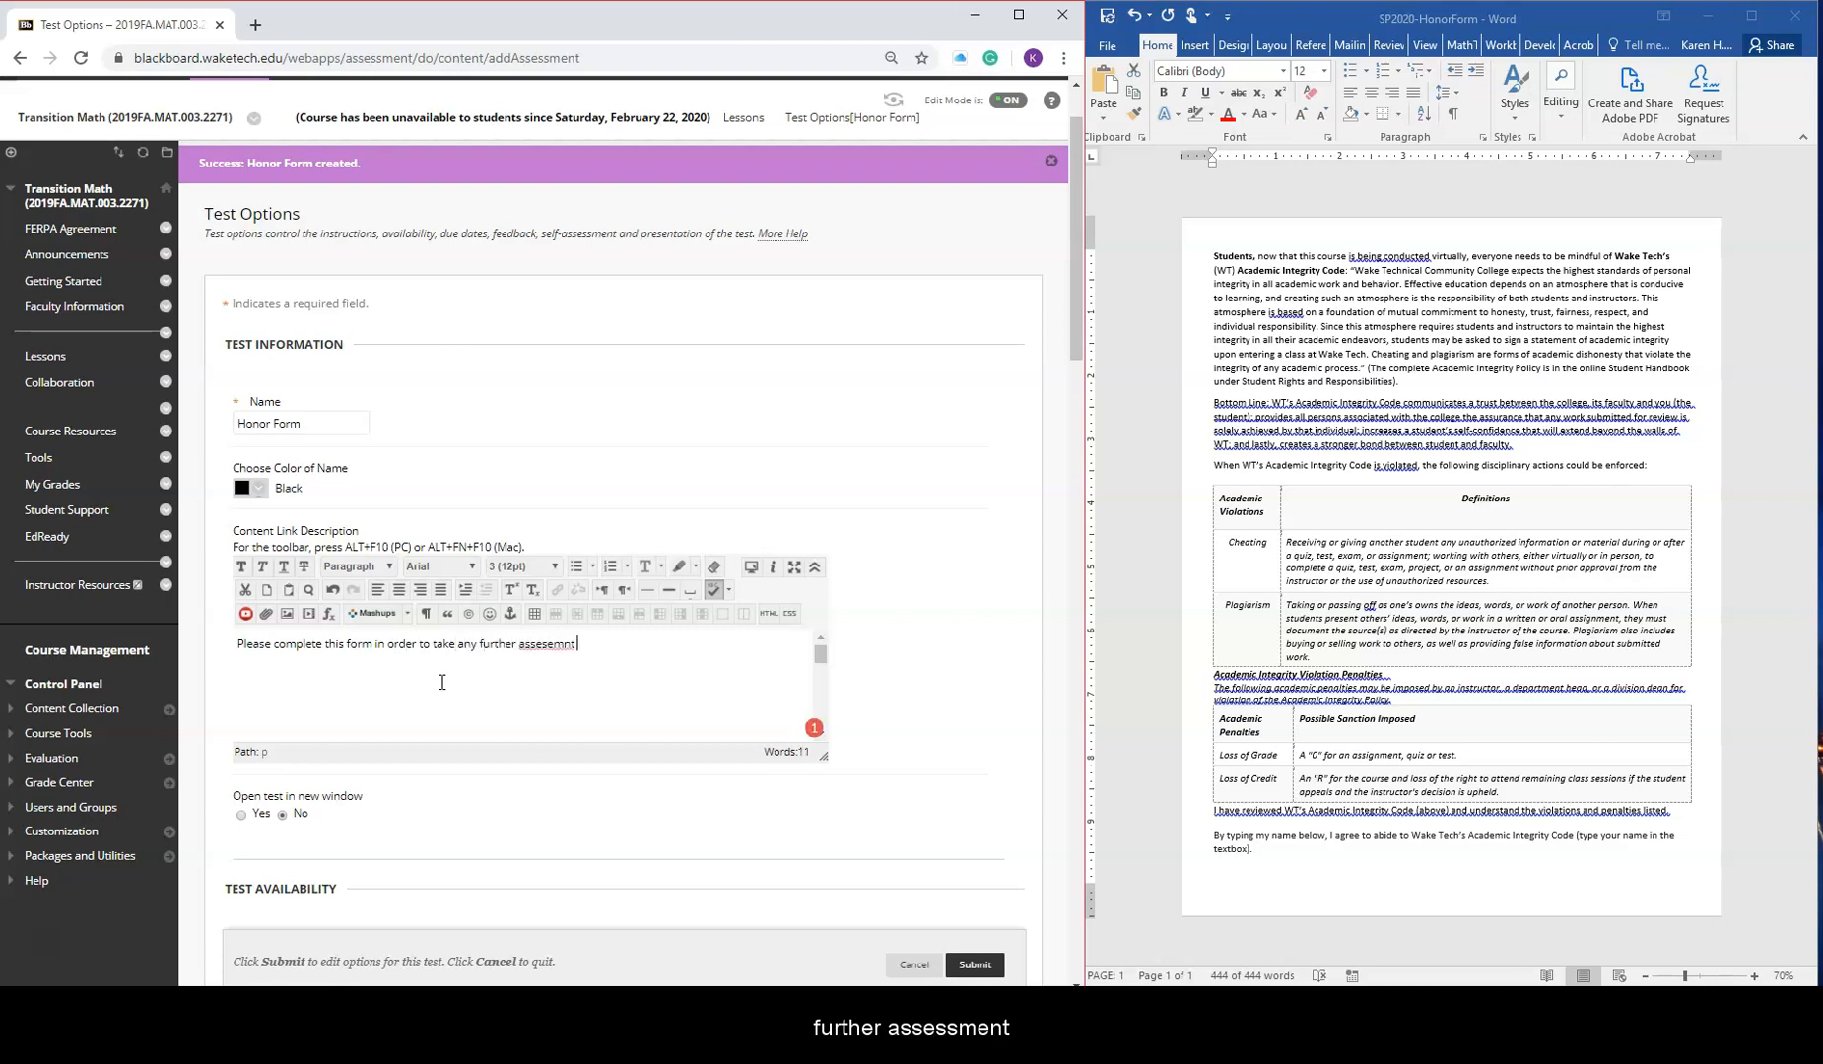
key("BackSpace")
key("BackSpace")
key("BackSpace")
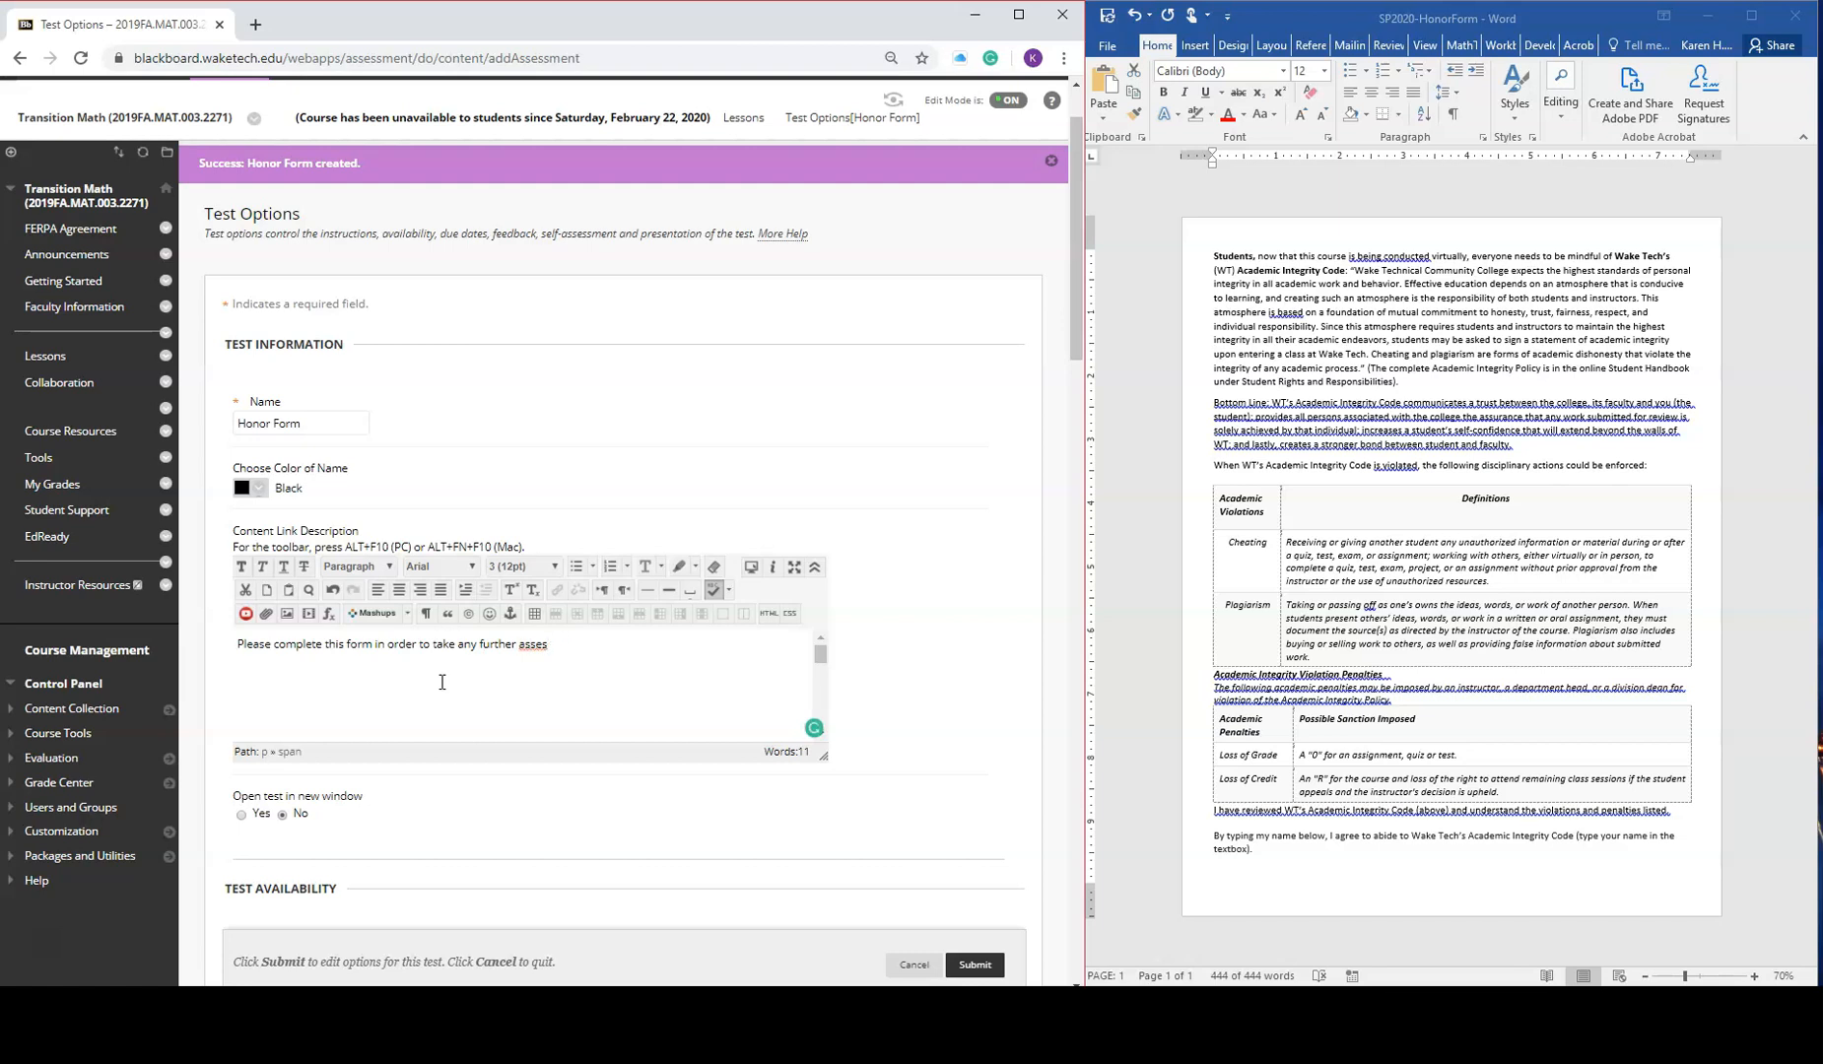
type("etns in this c")
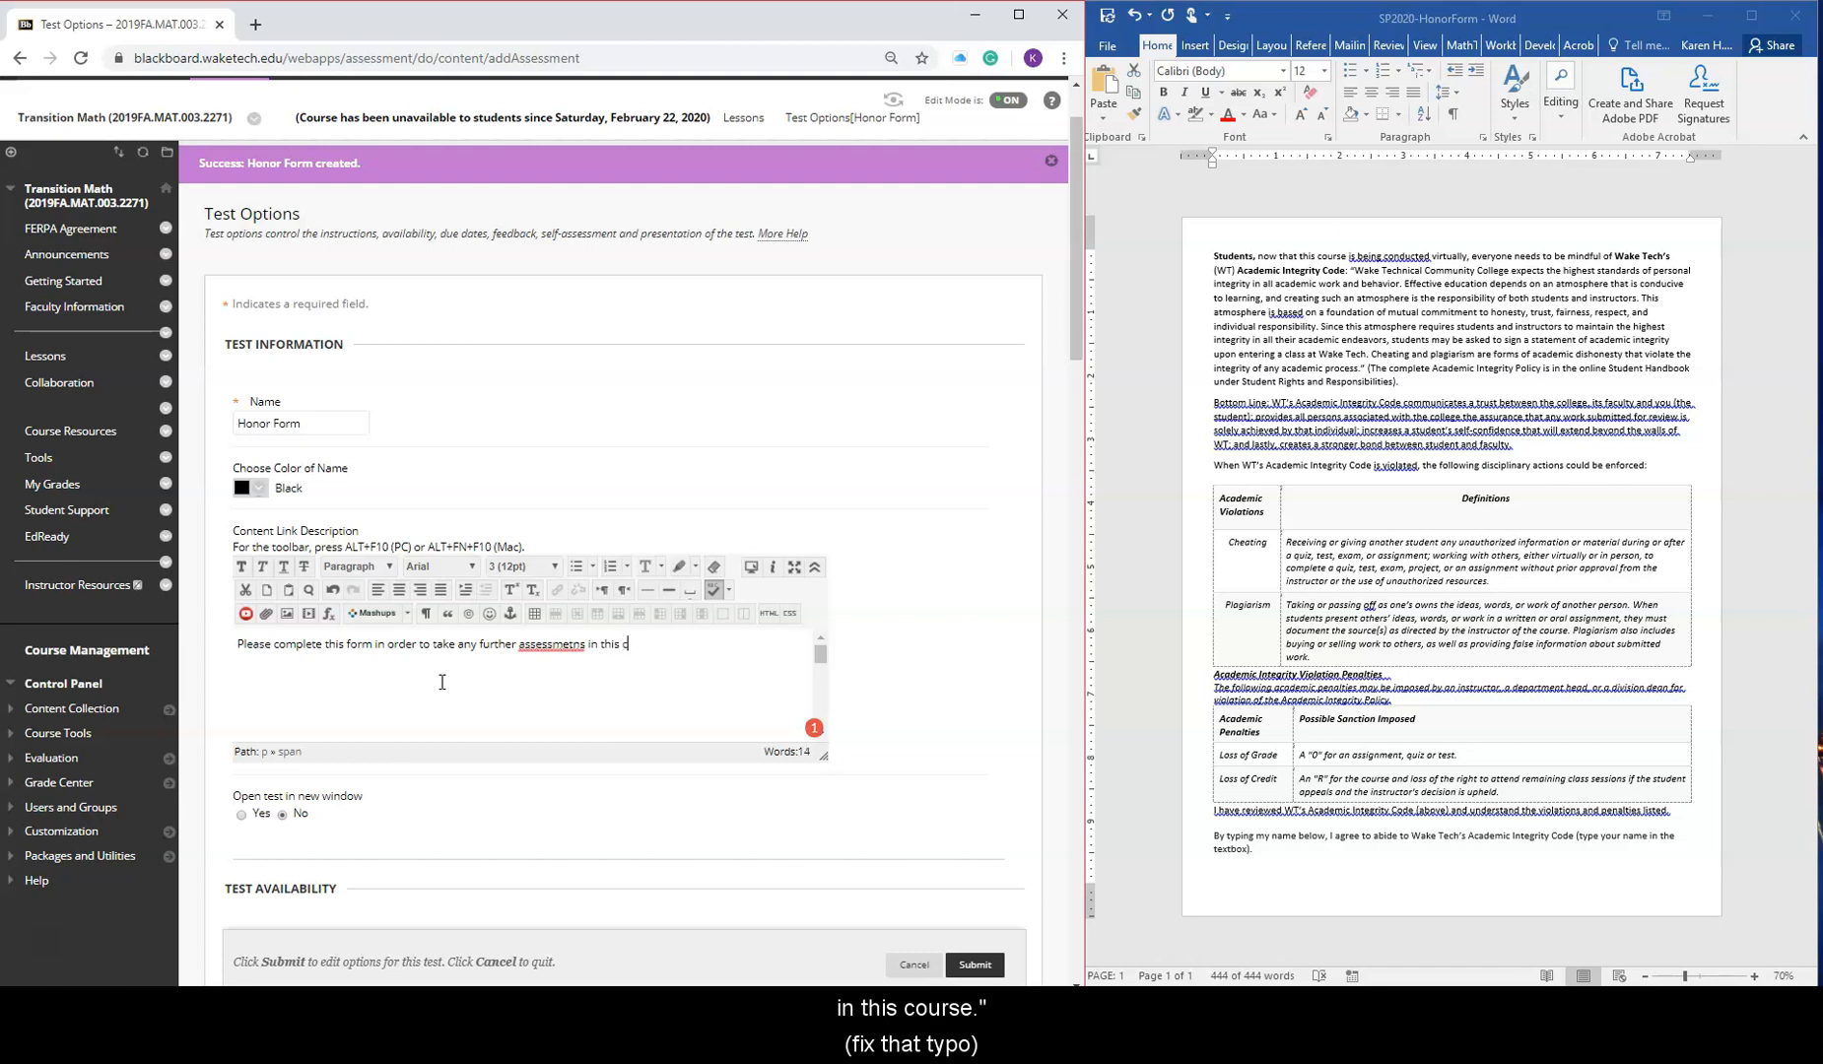
type("e.")
left_click(547, 645)
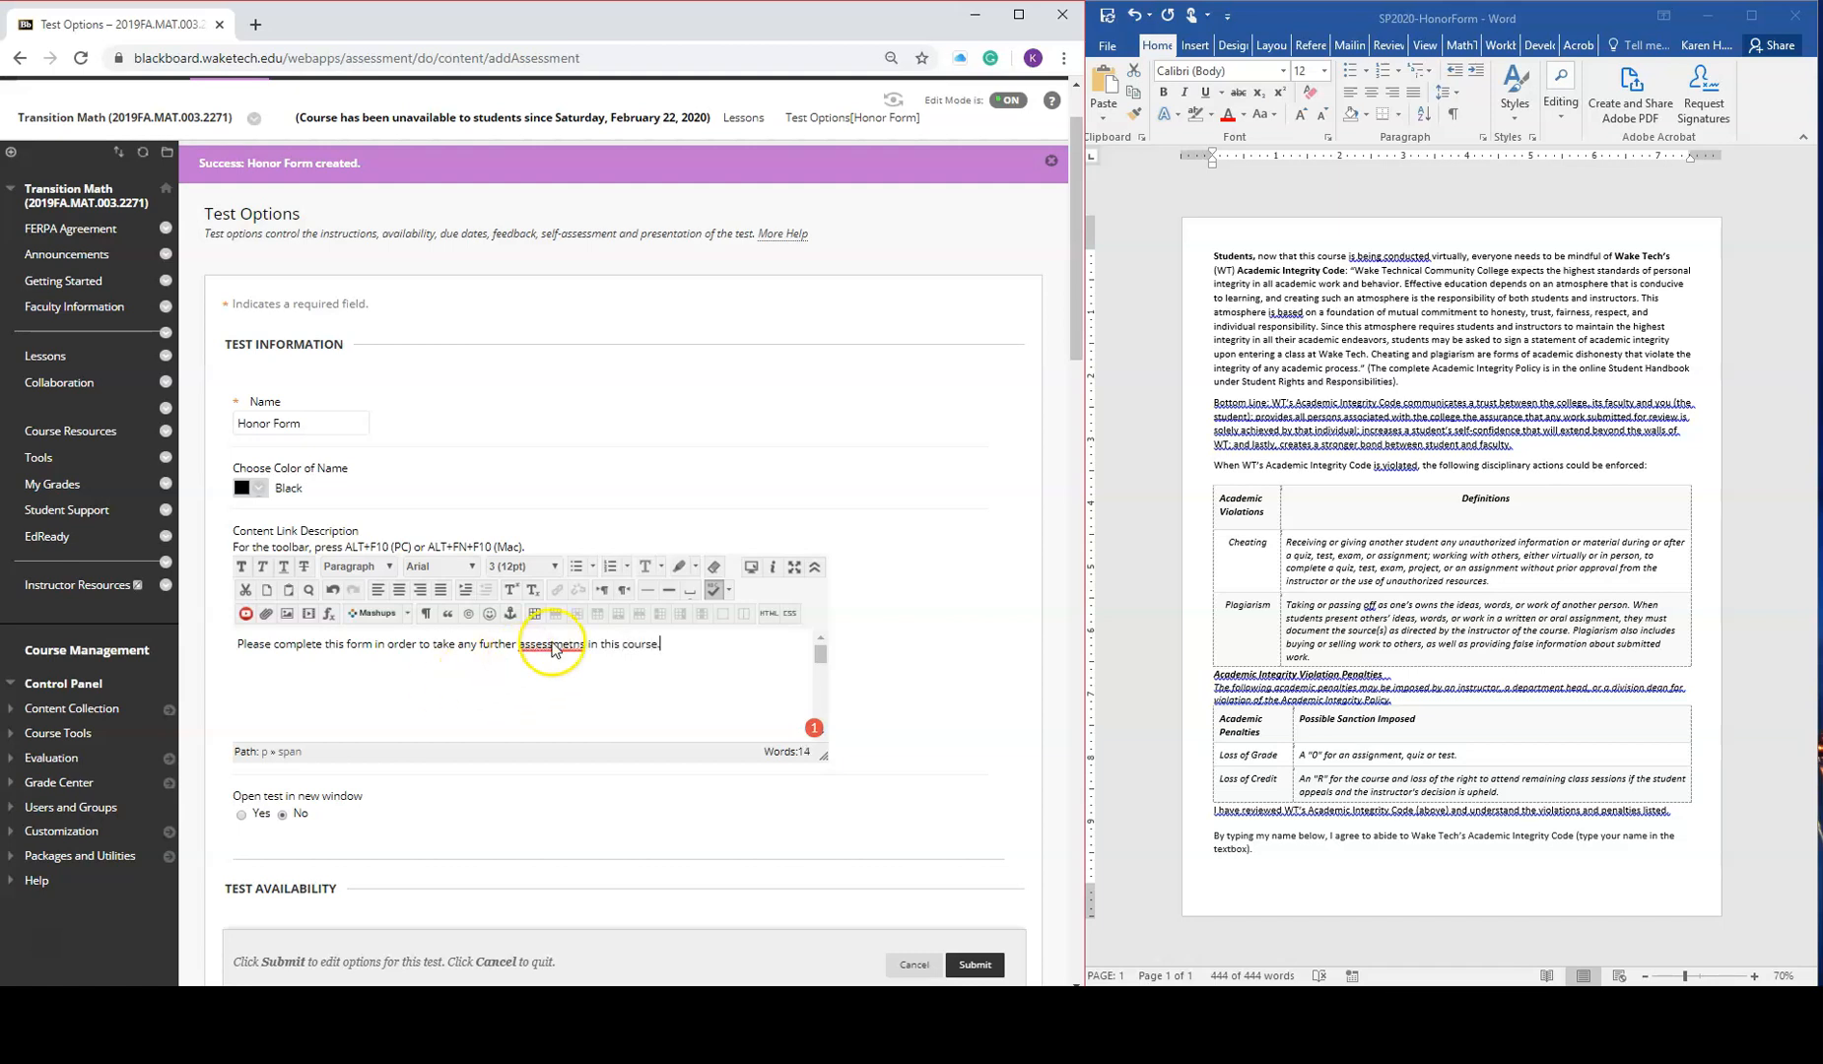
left_click(569, 671)
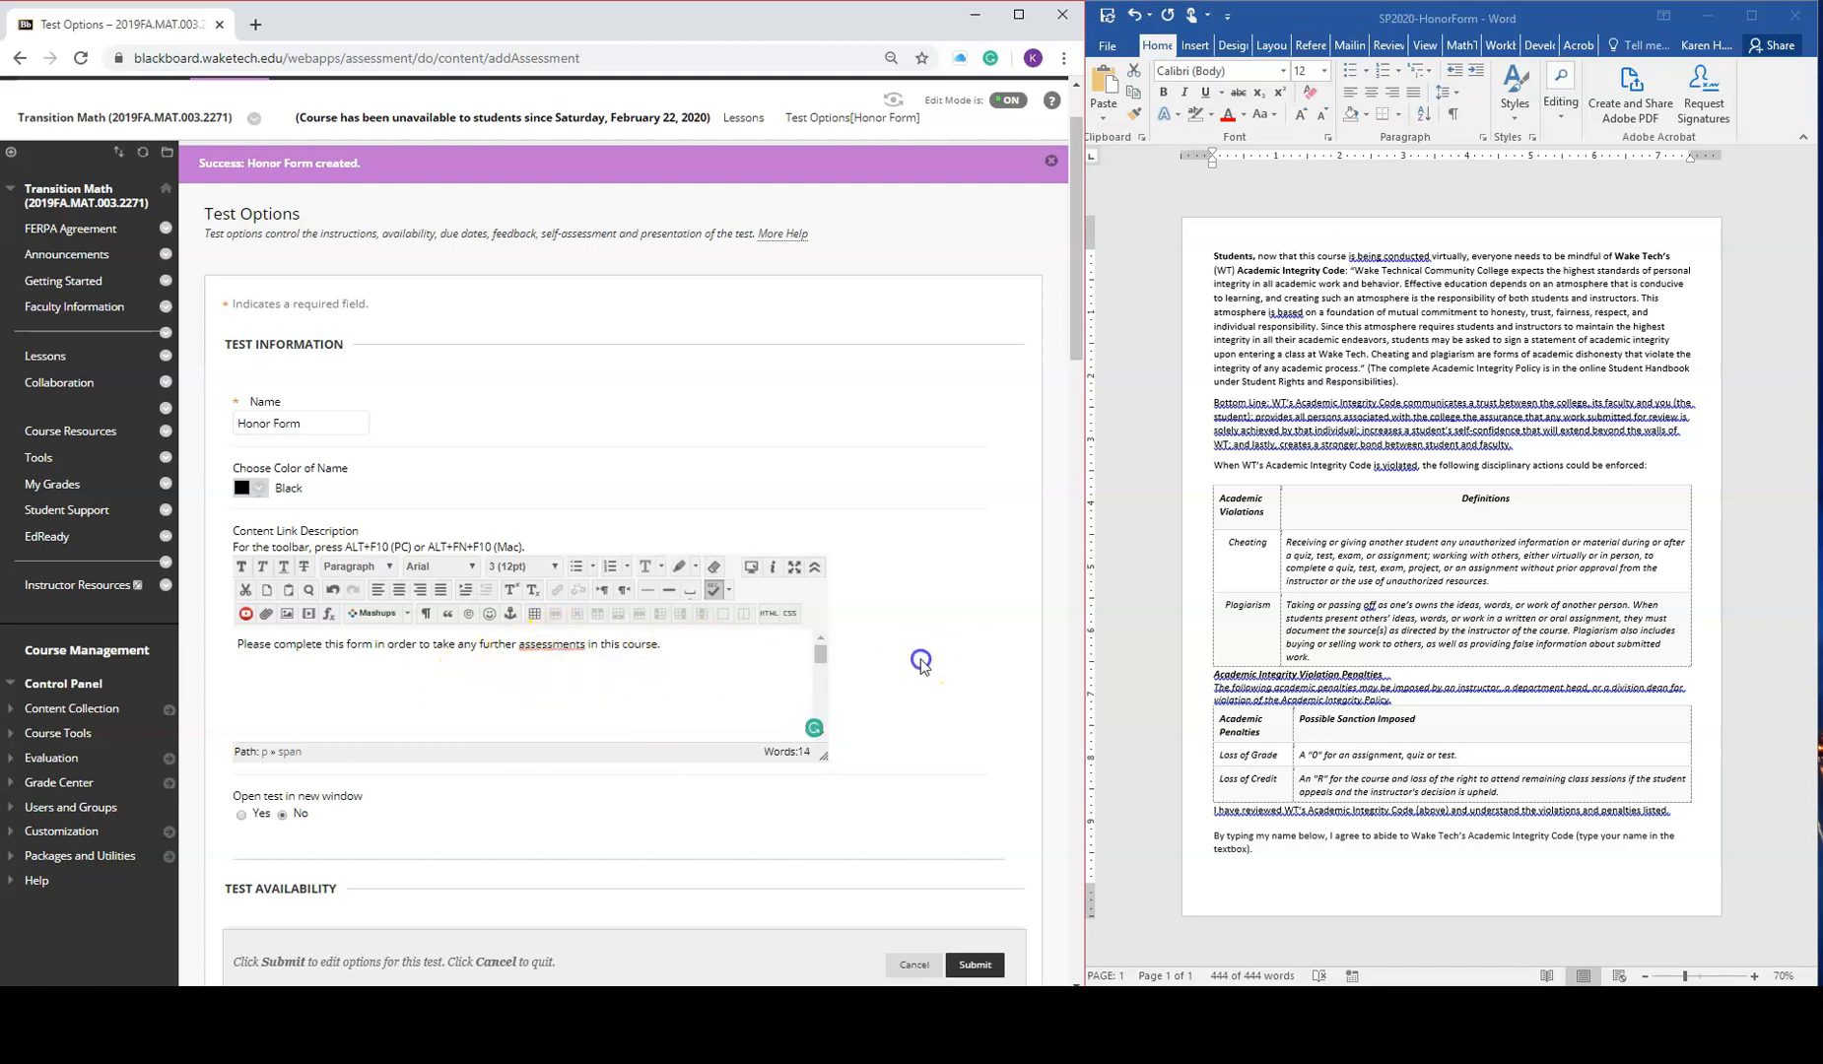
Set the Honor Form test to open in a new window and make it available to students
scroll(921, 667, "down", 2)
scroll(921, 667, "down", 1)
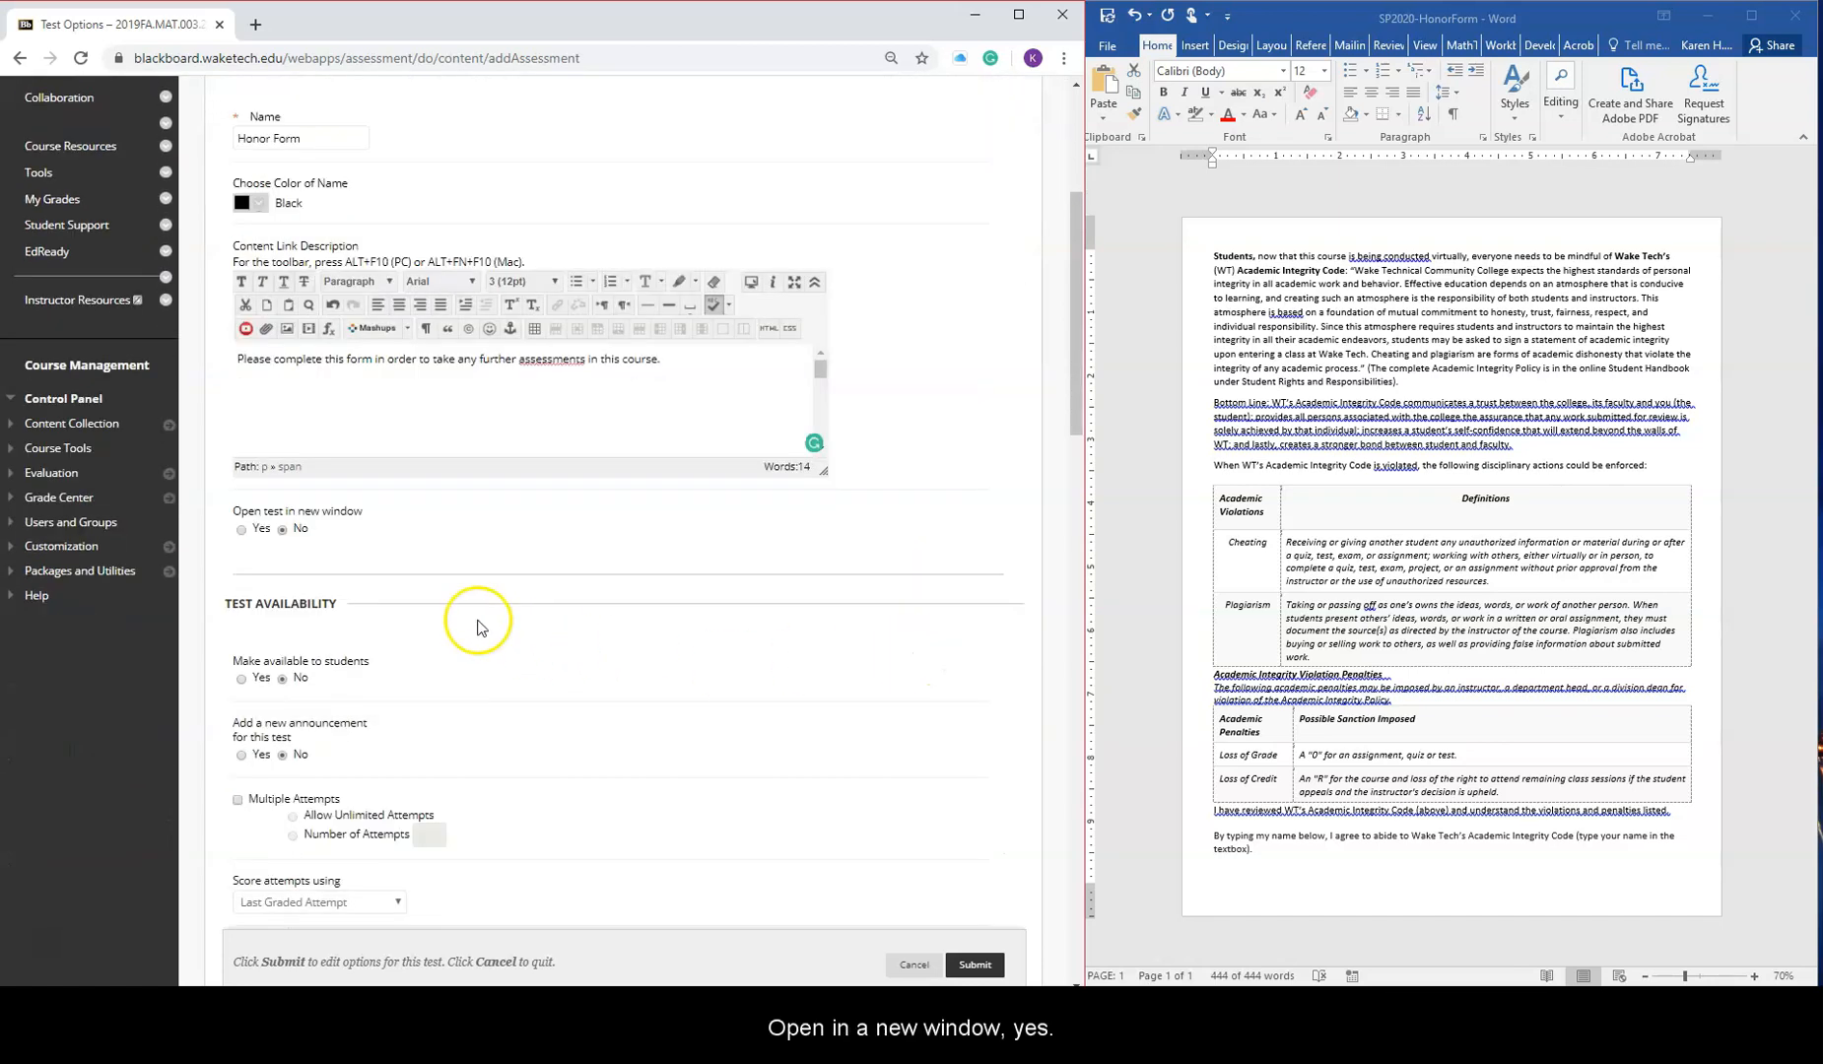
left_click(241, 530)
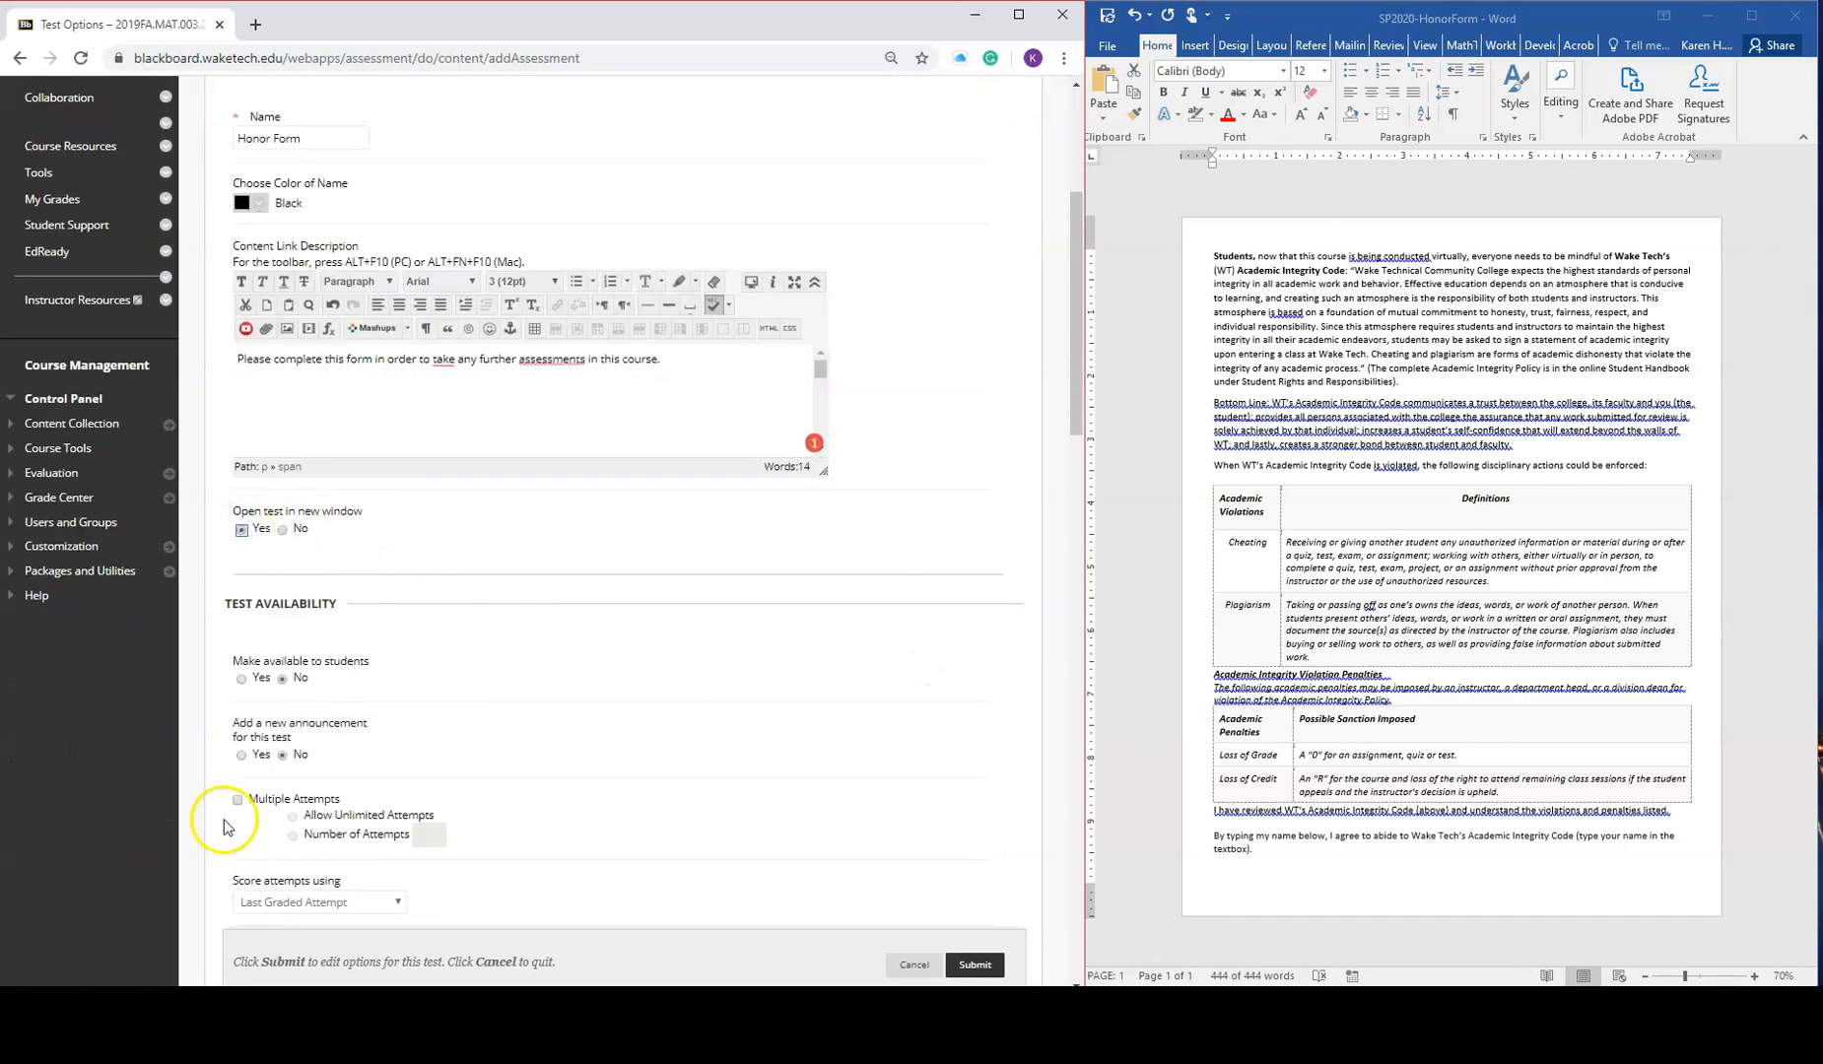
left_click(242, 679)
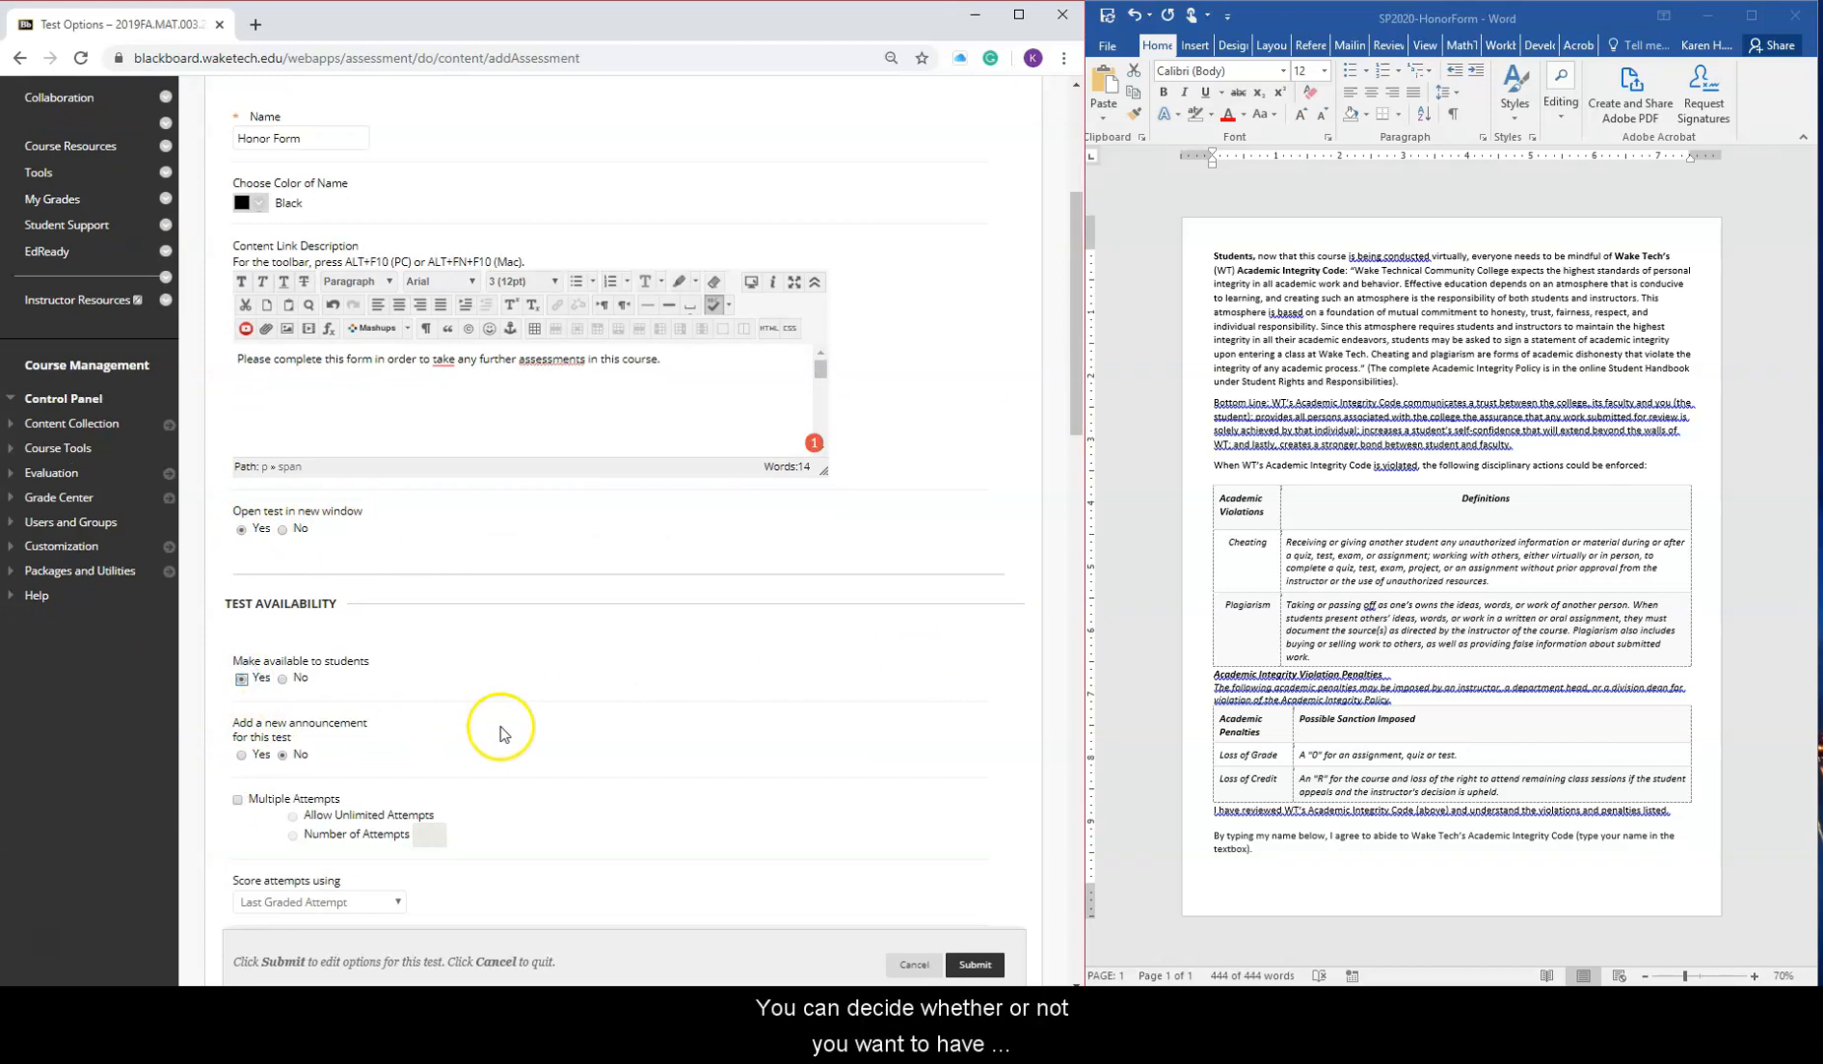
Enable a due date for the Honor Form test and set it to 04/03/2020
scroll(500, 733, "down", 1)
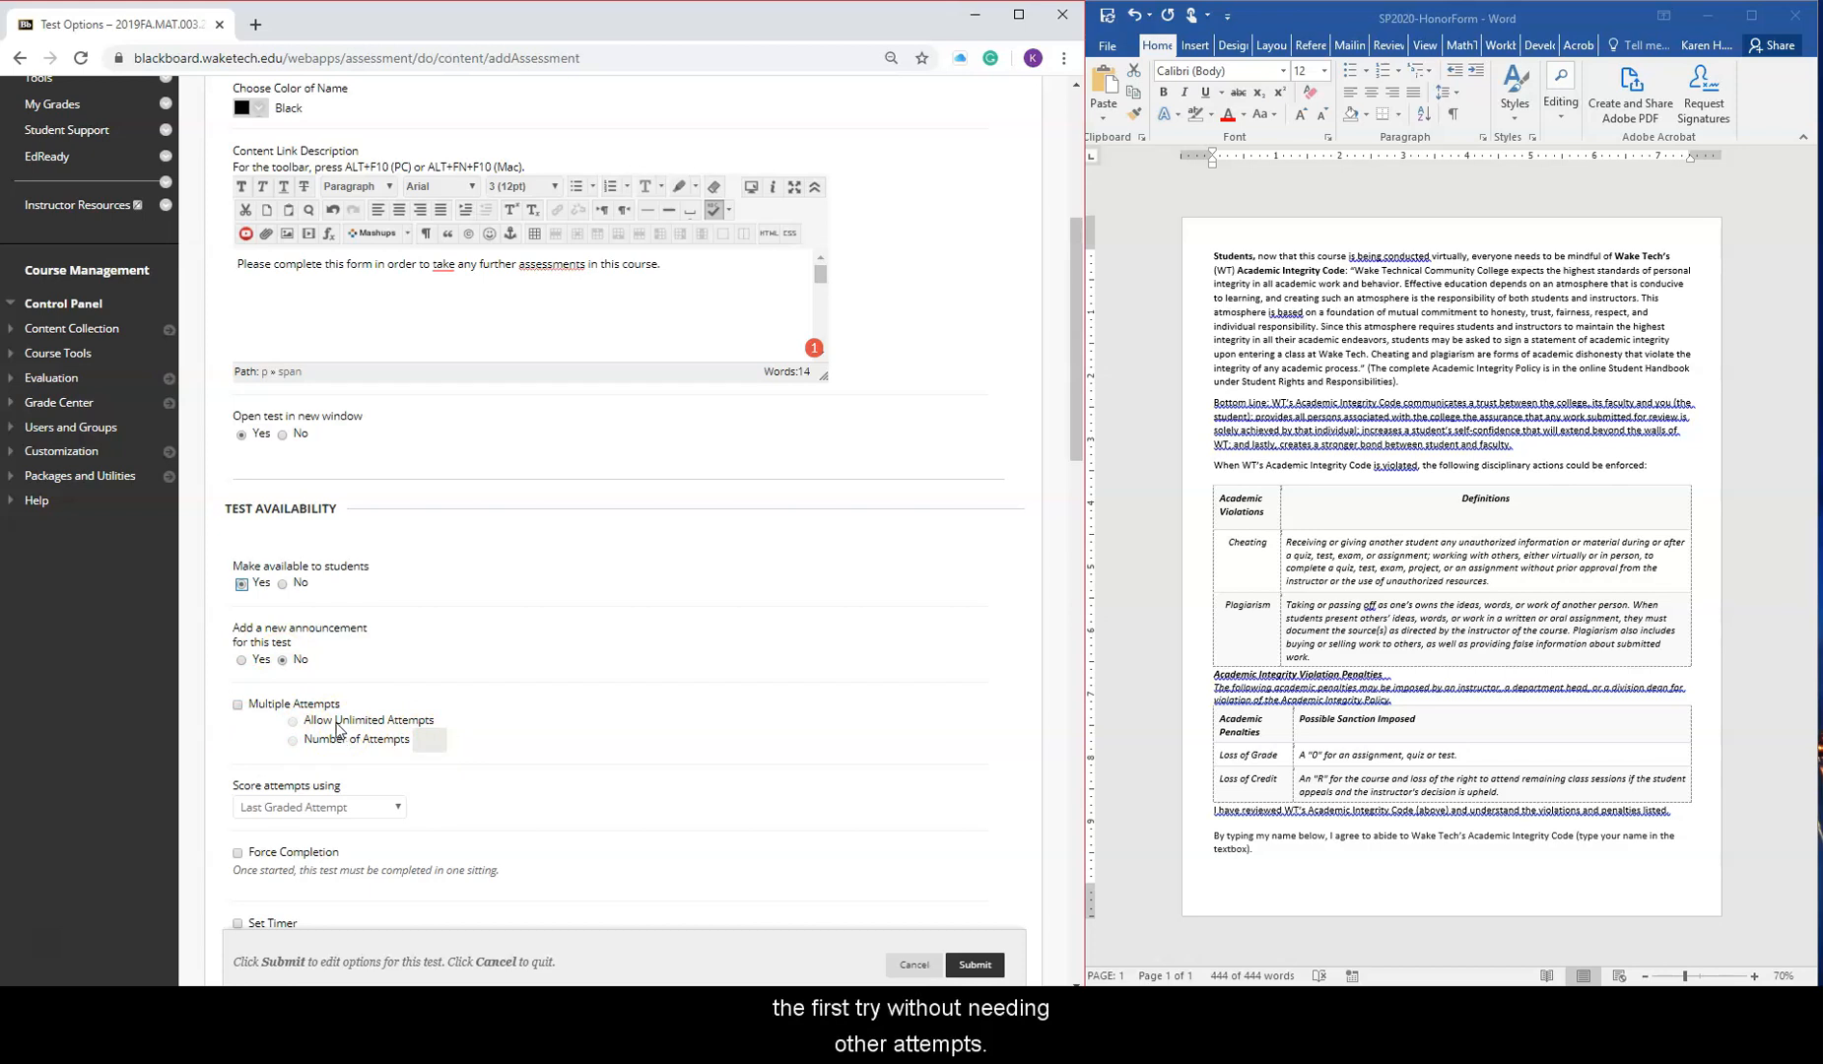
scroll(336, 729, "down", 7)
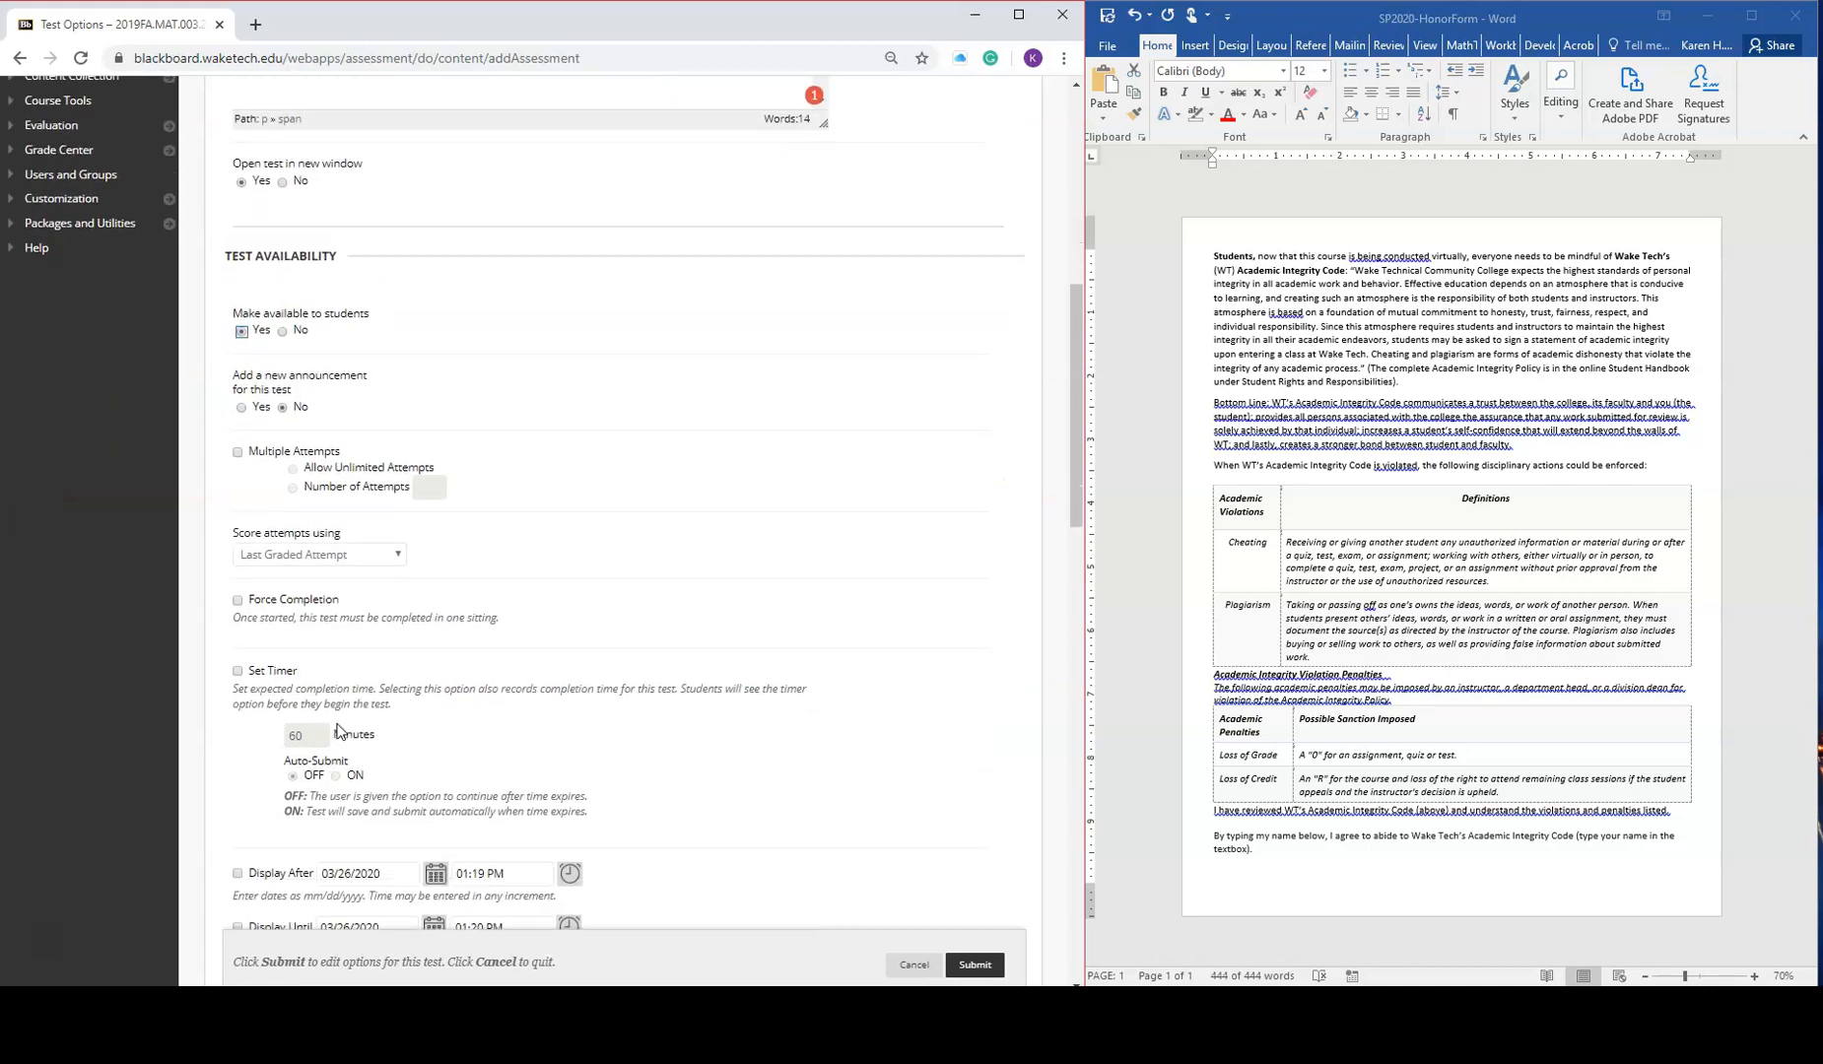
scroll(338, 725, "down", 3)
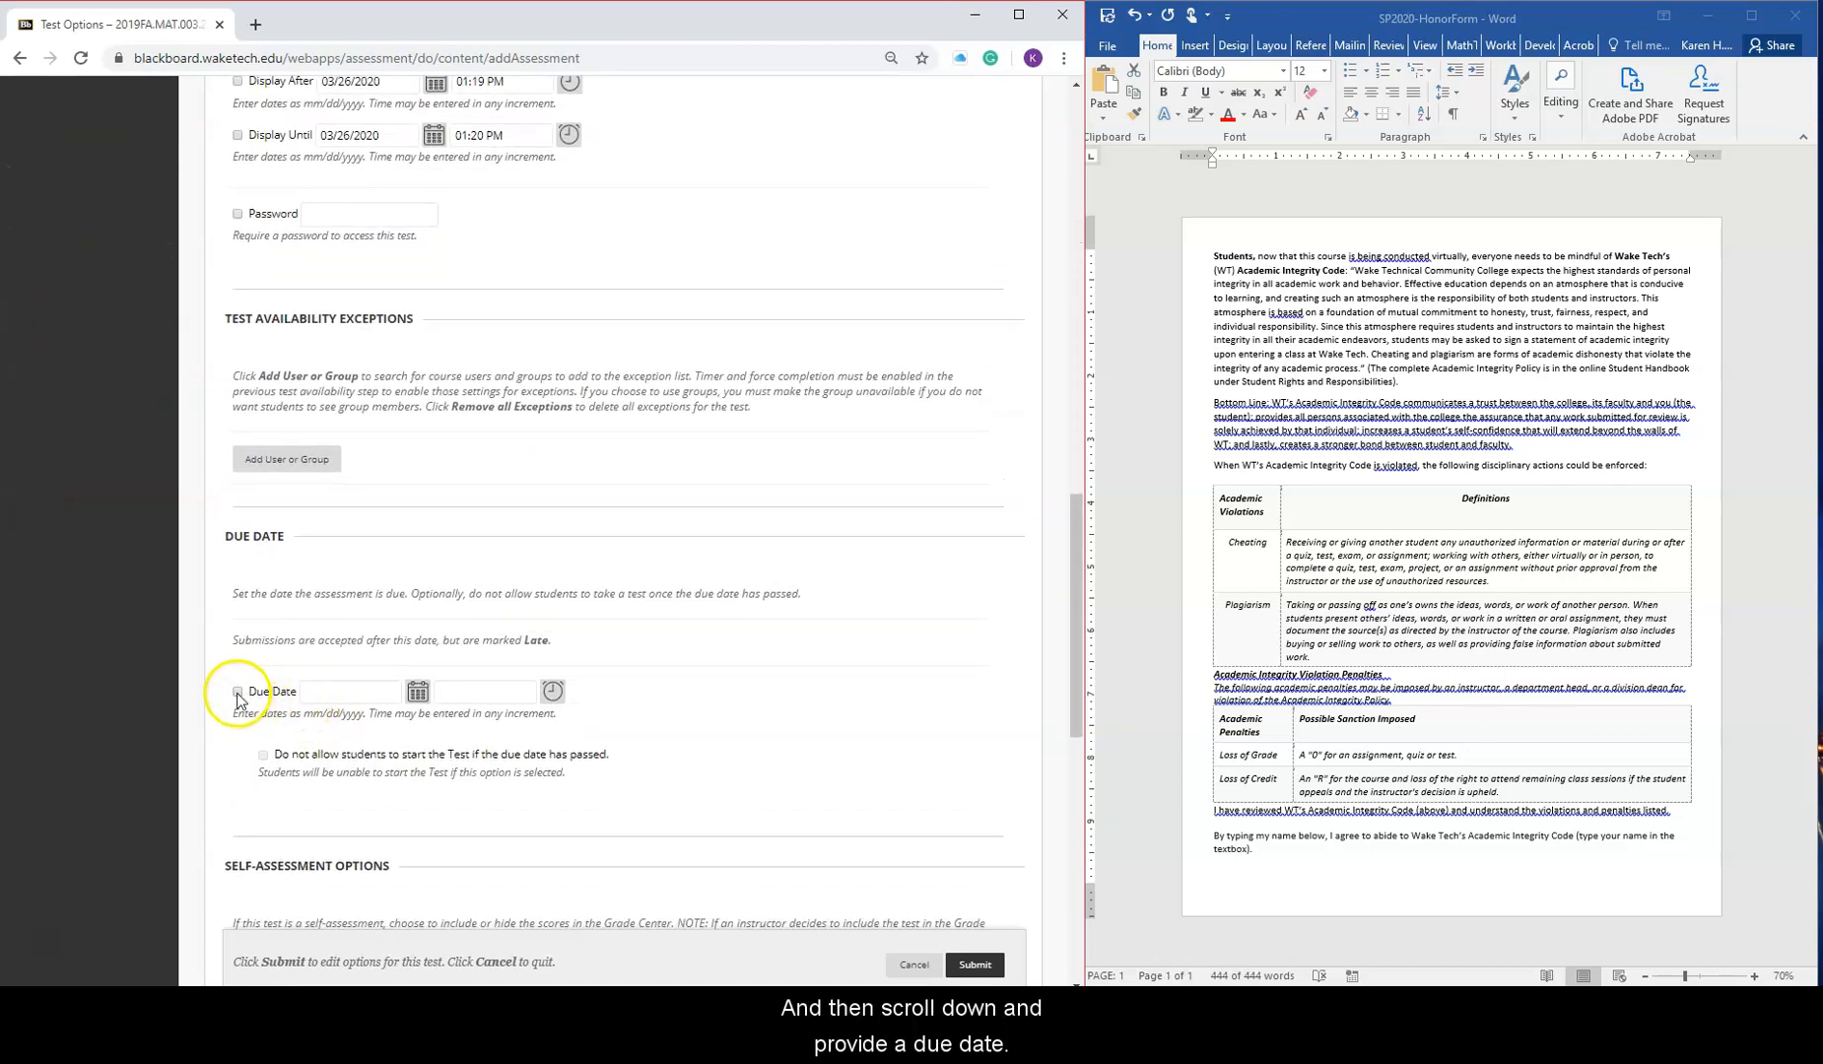
left_click(238, 691)
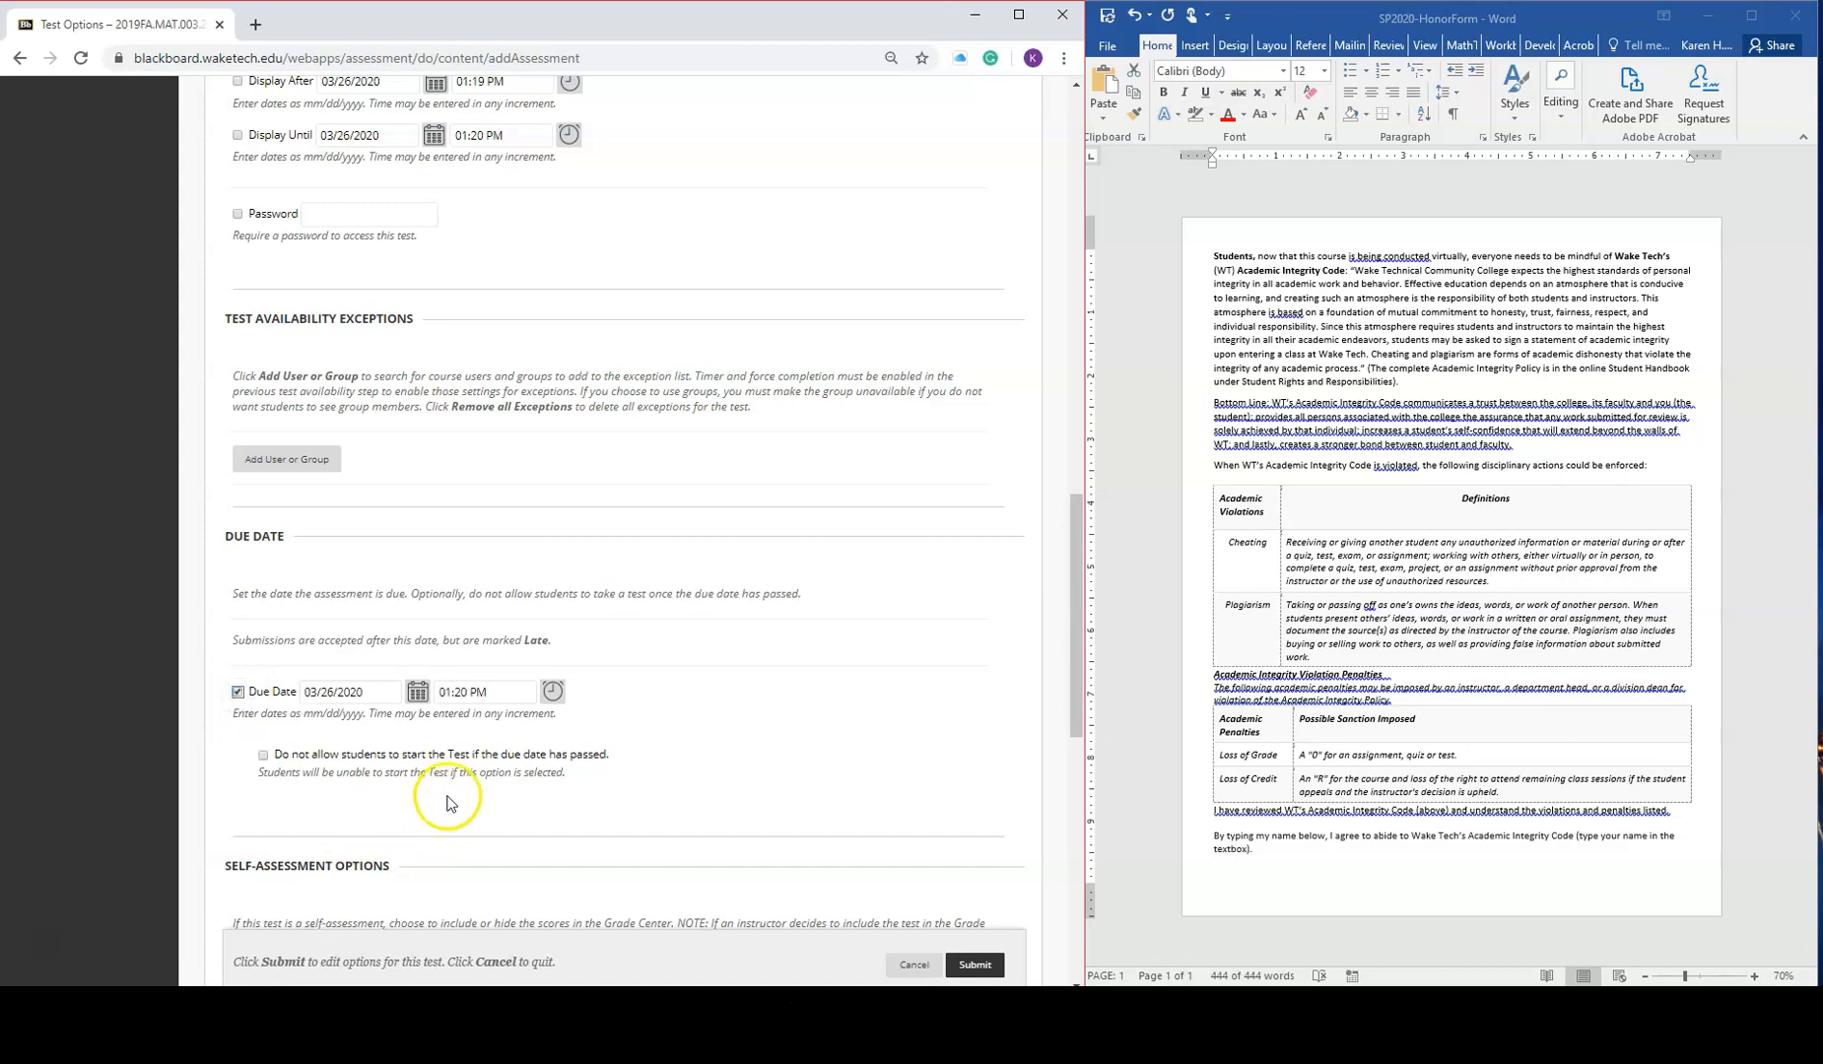
left_click(416, 693)
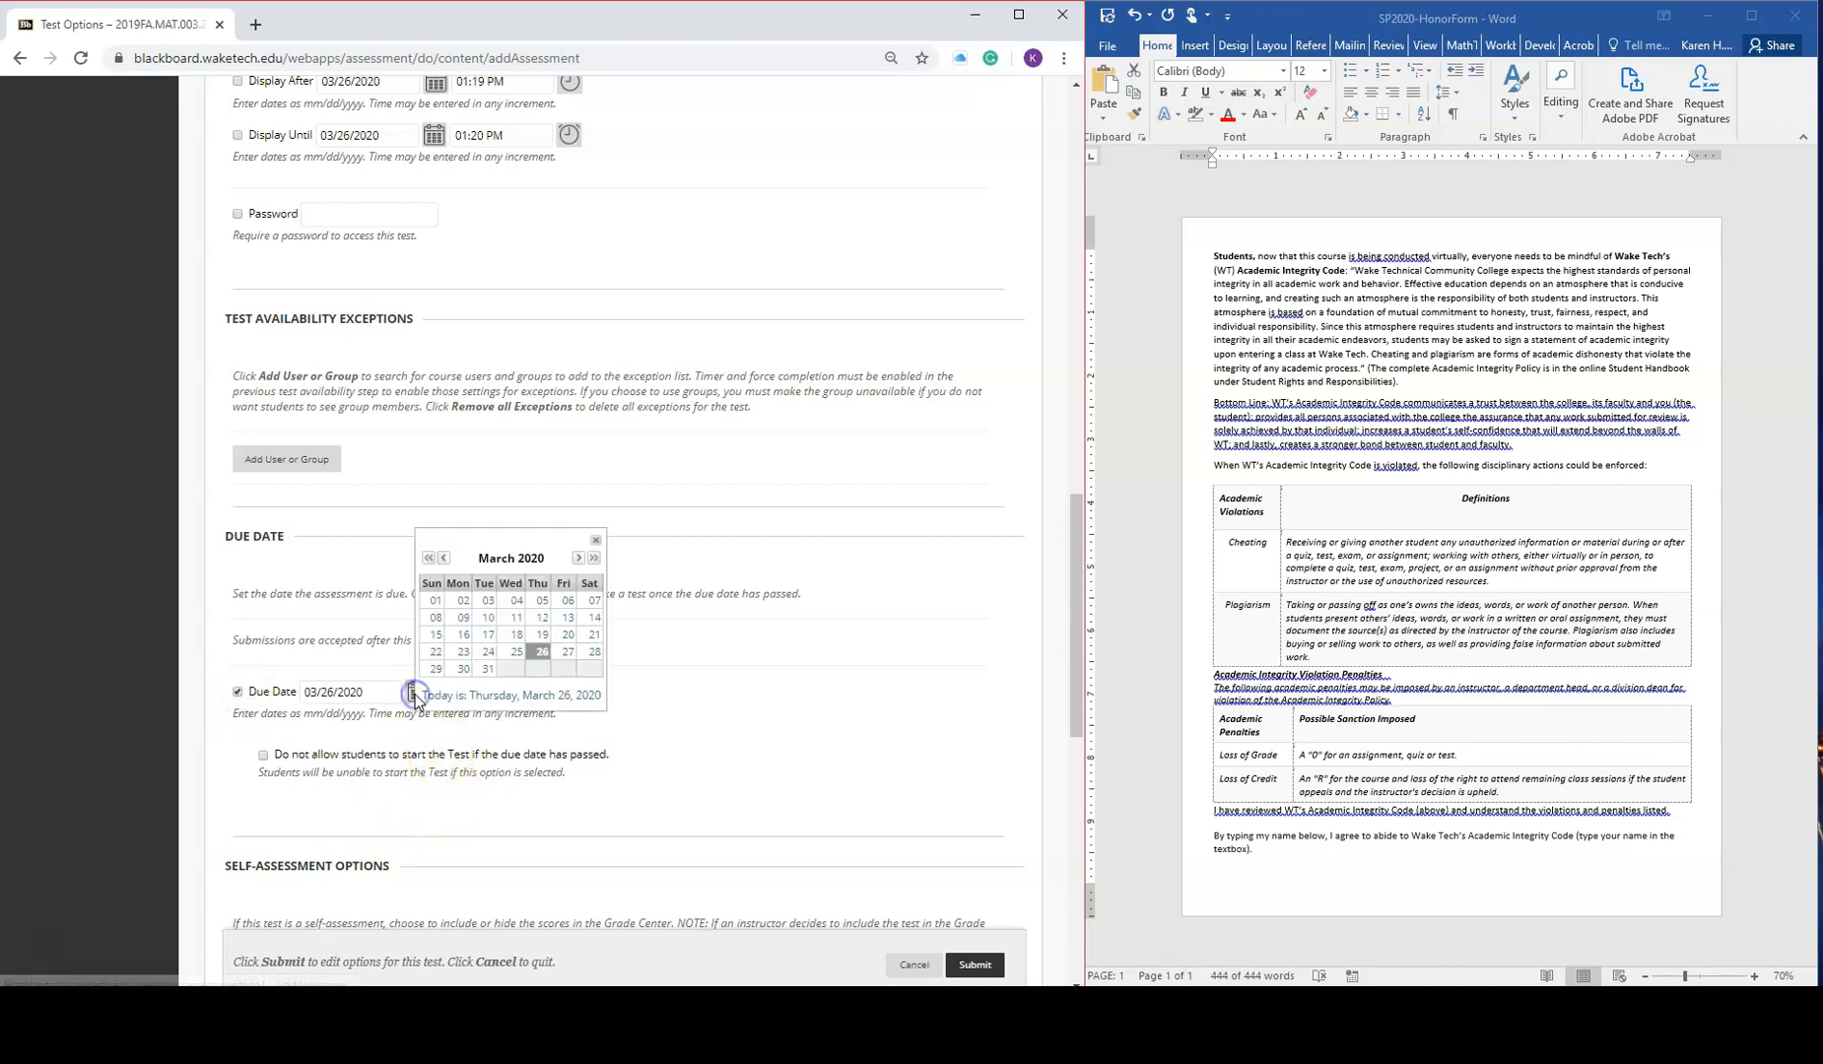
left_click(577, 559)
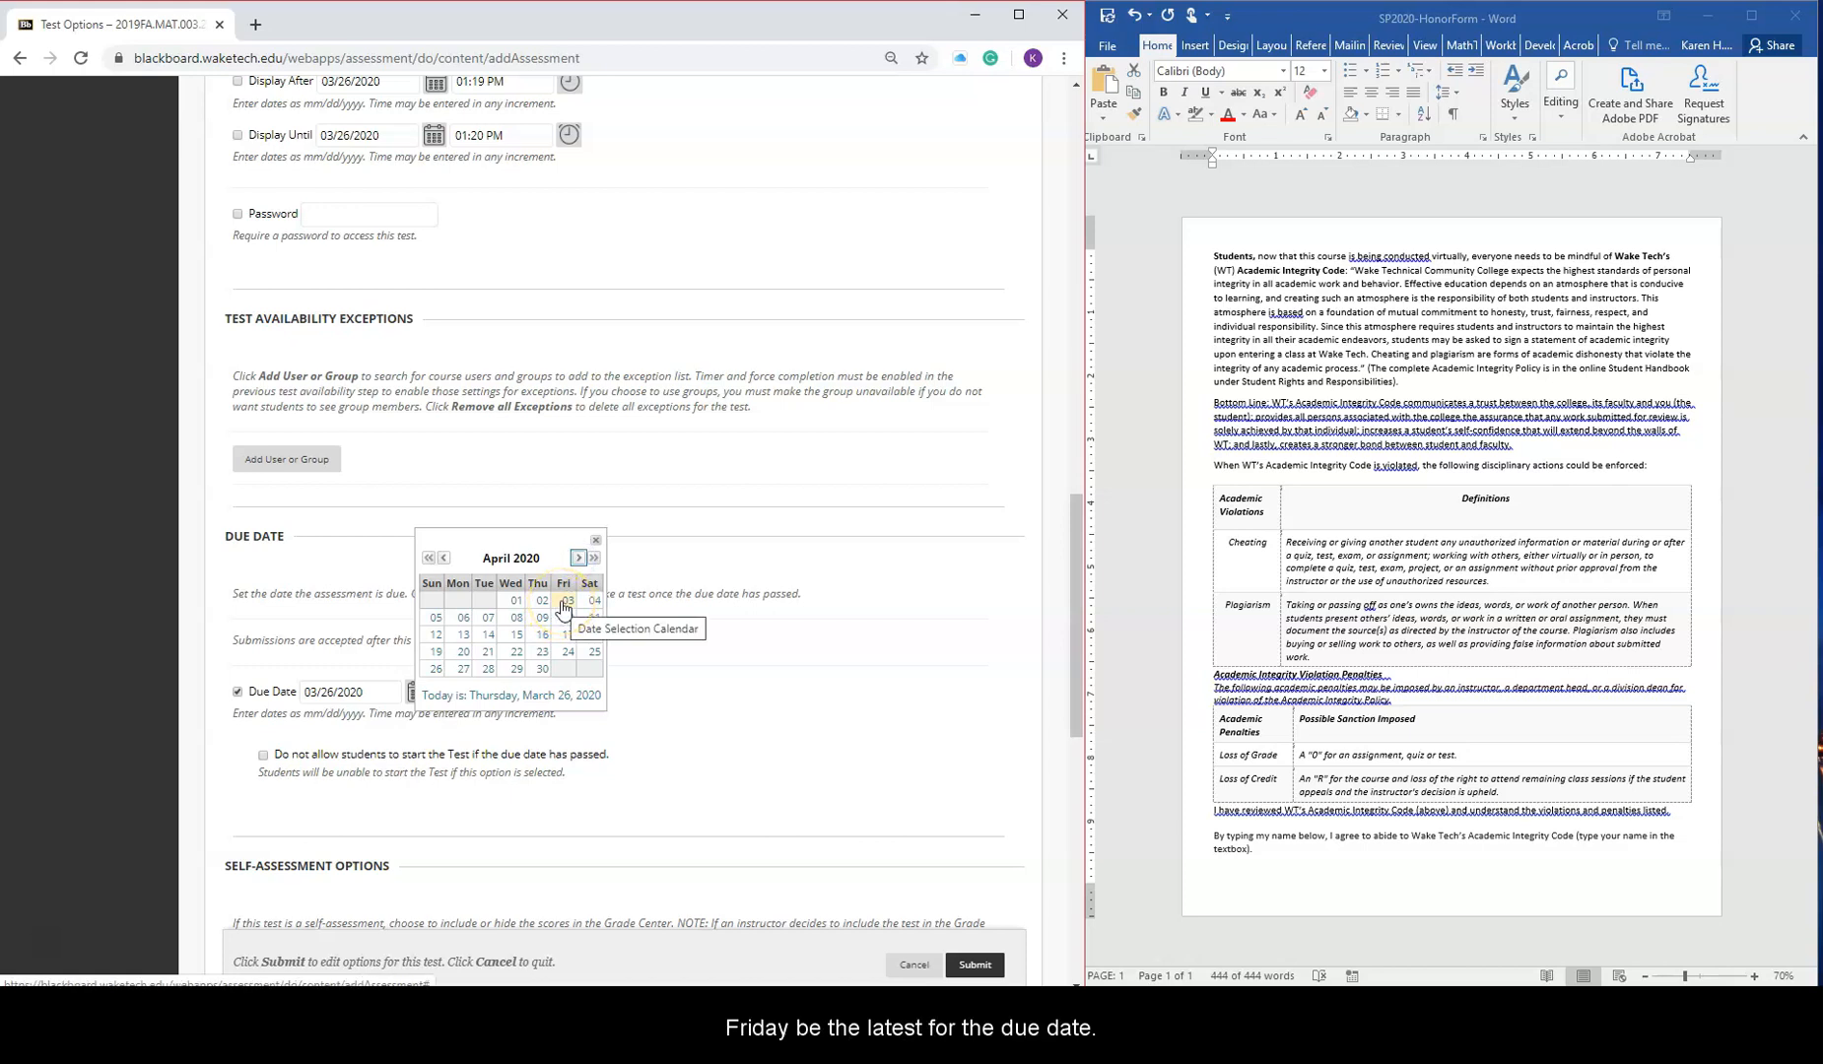
left_click(563, 602)
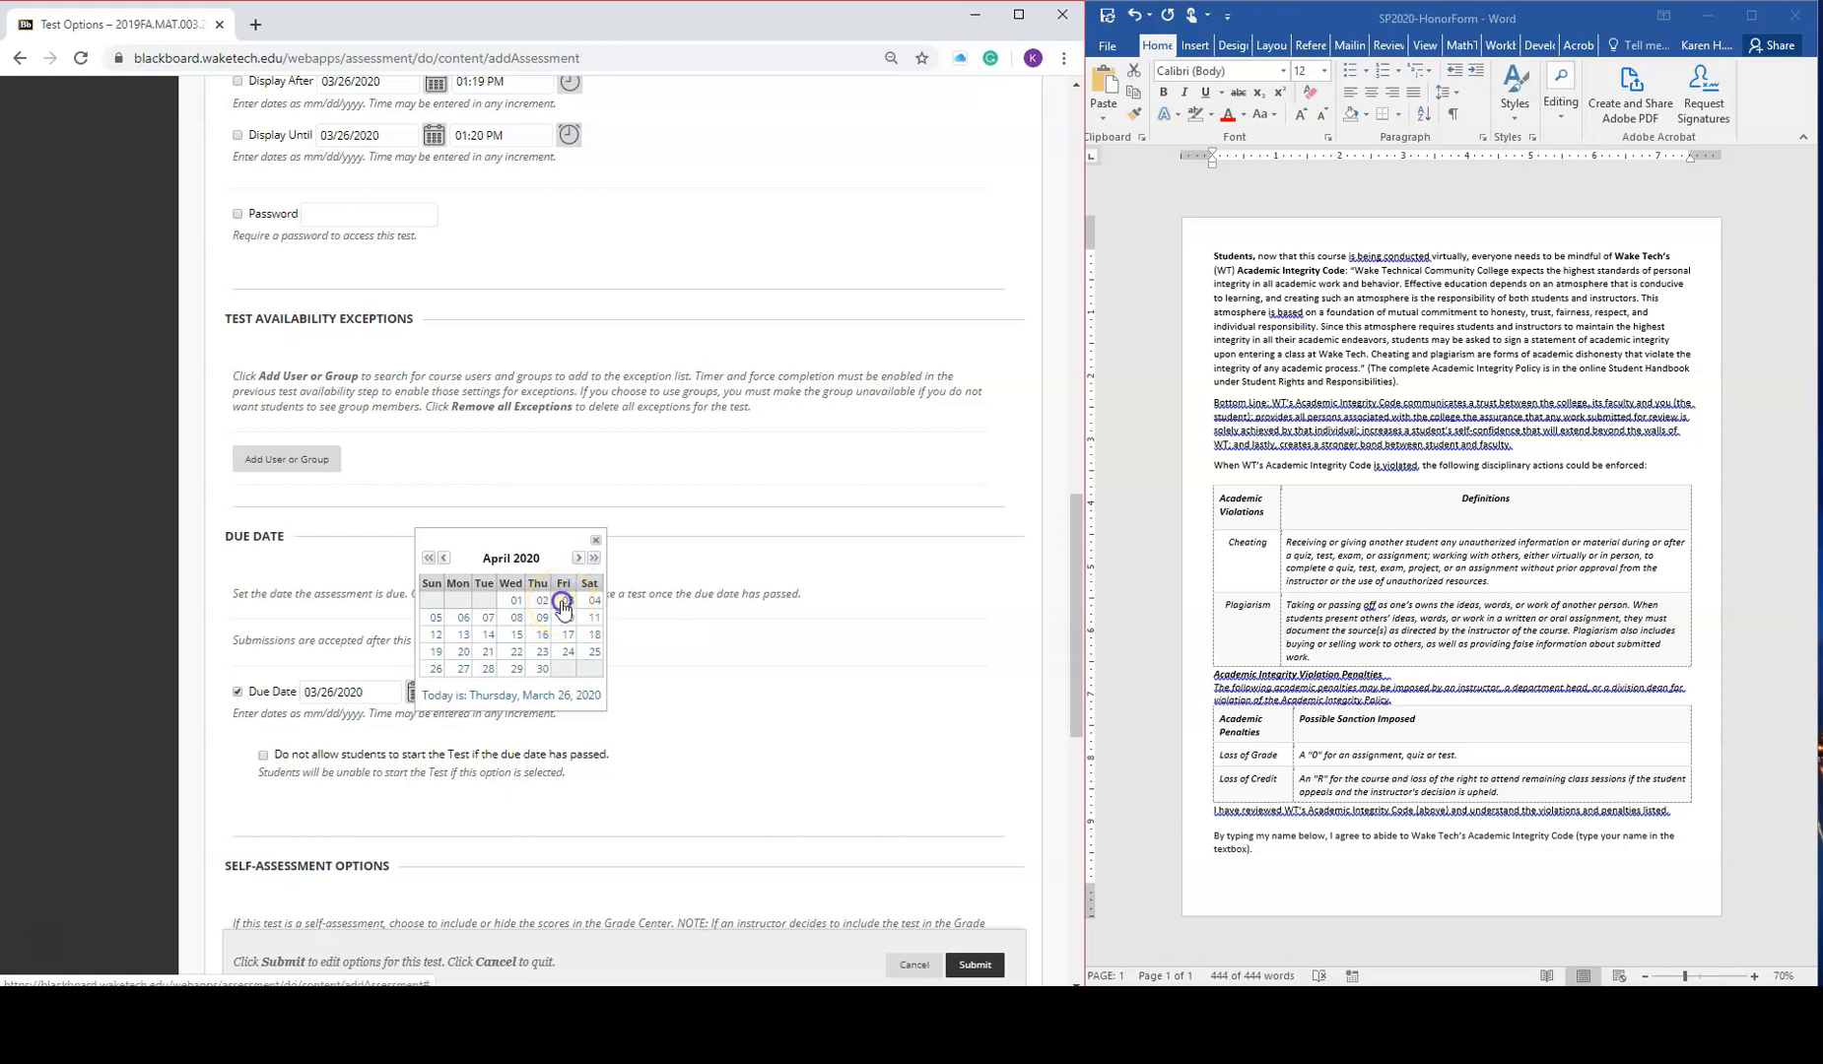
left_click(562, 602)
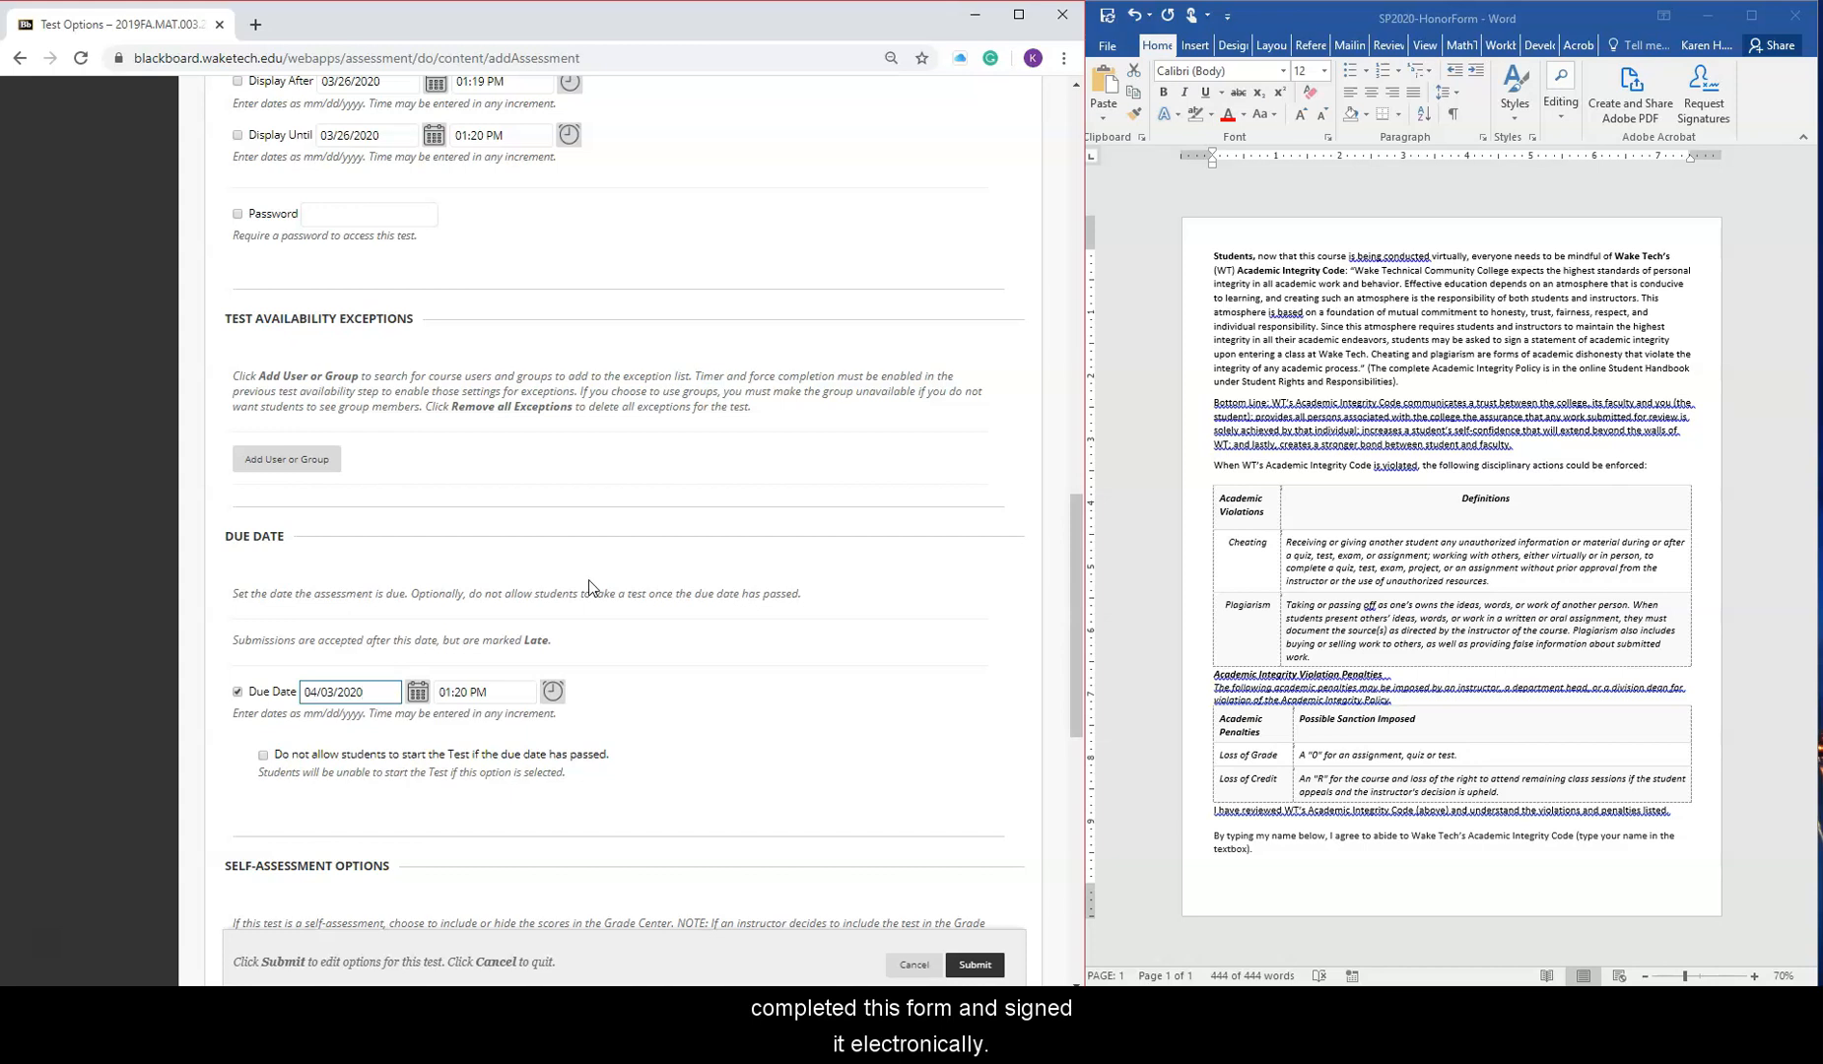
Set the due time for the Honor Form test to 09:00 AM
left_click(558, 693)
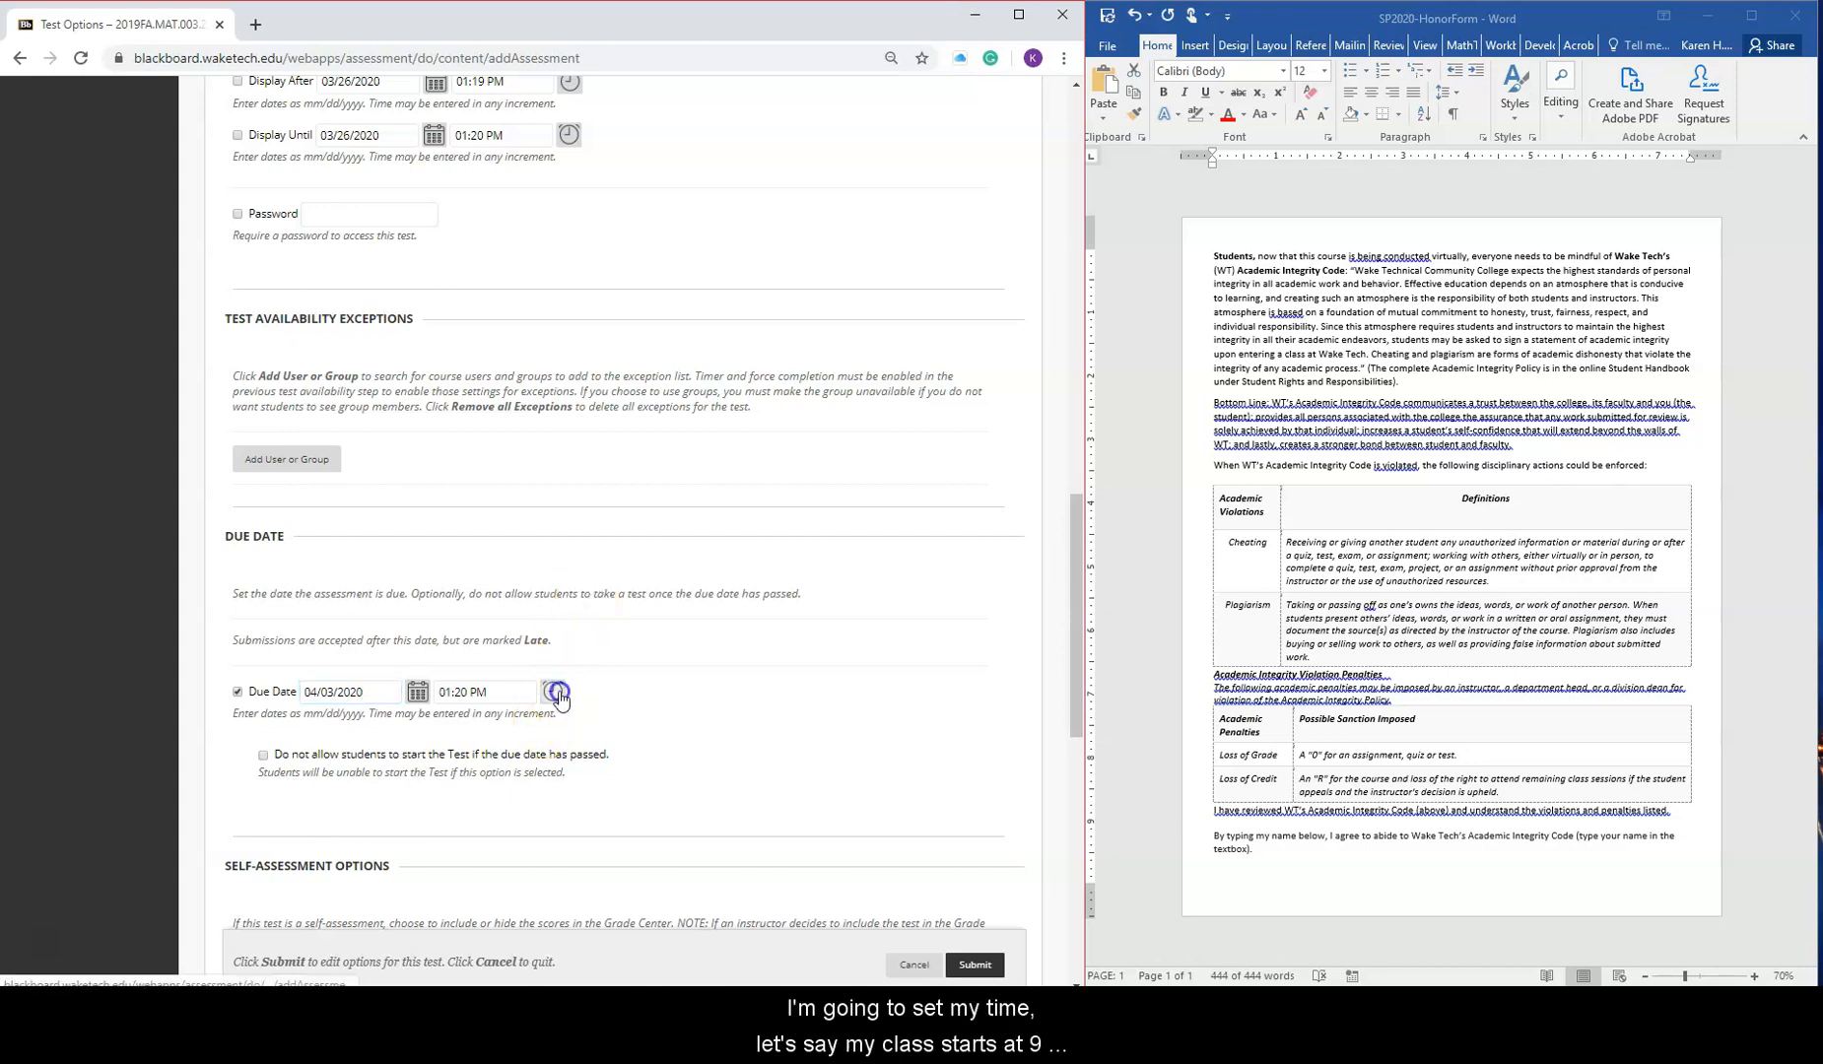
scroll(583, 651, "down", 3)
scroll(588, 652, "down", 3)
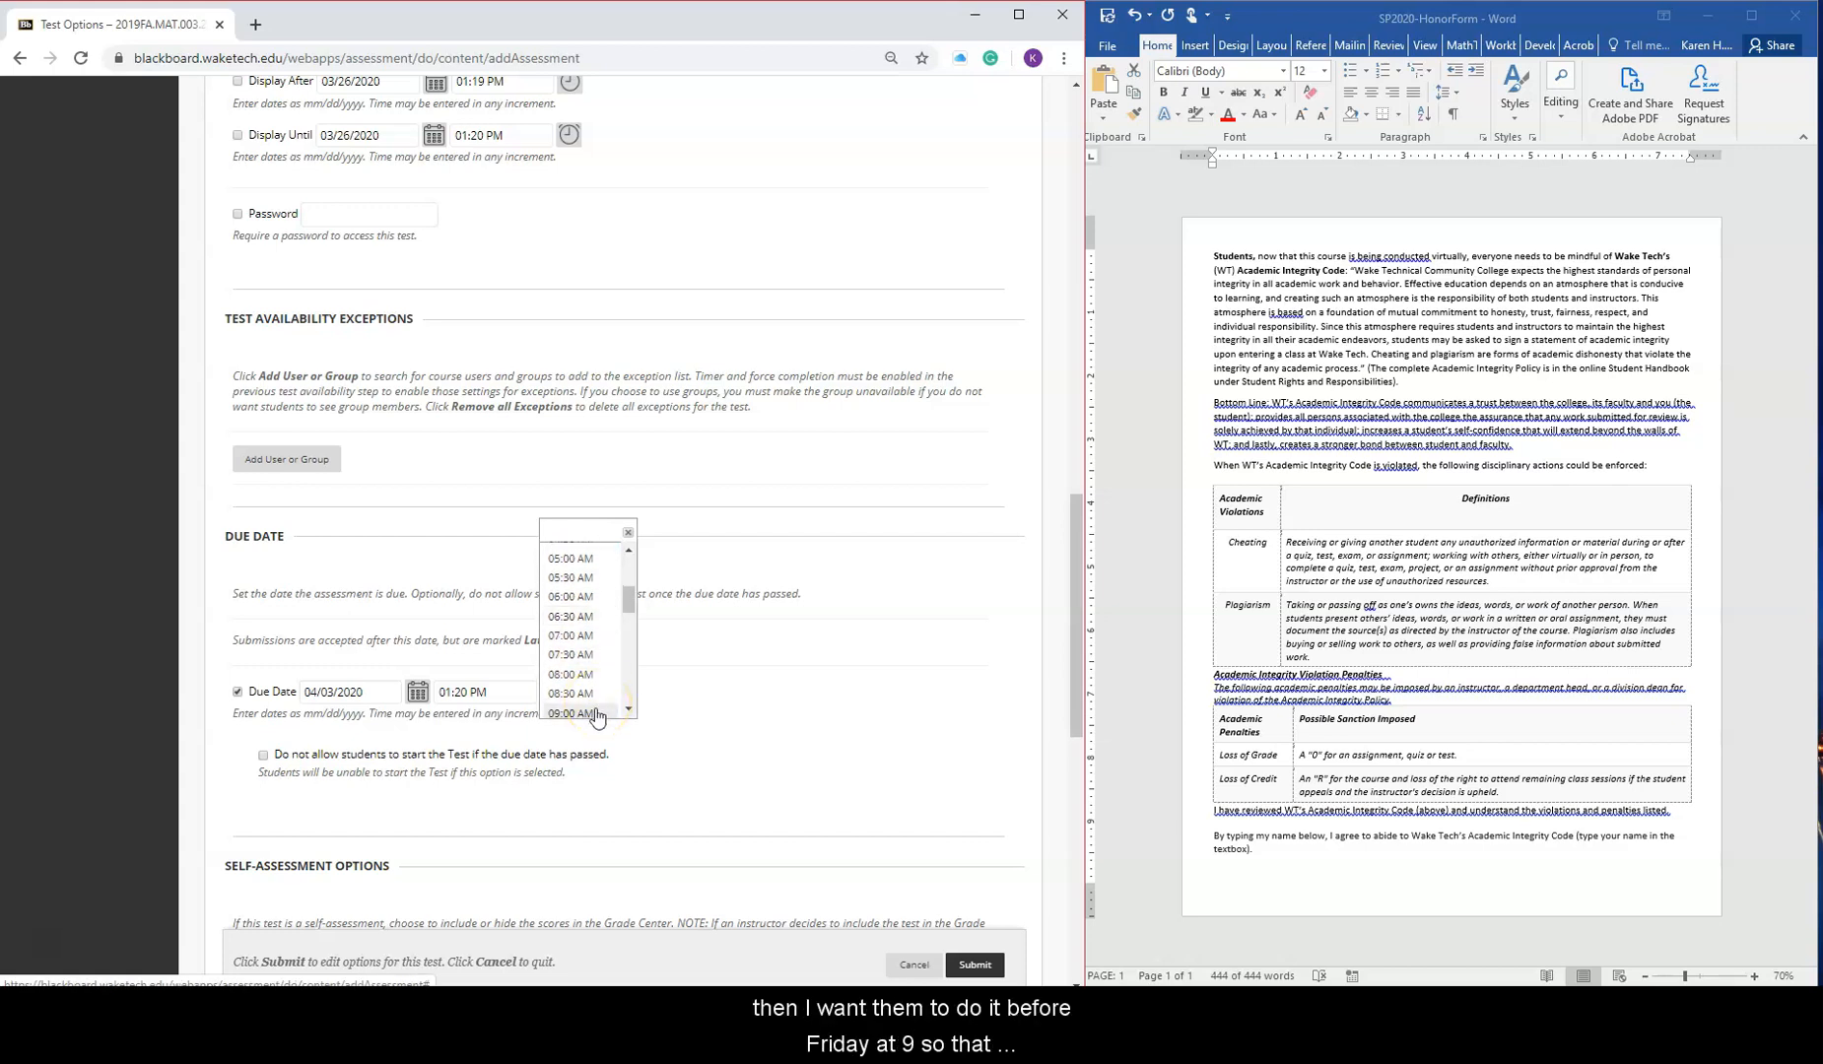
left_click(595, 711)
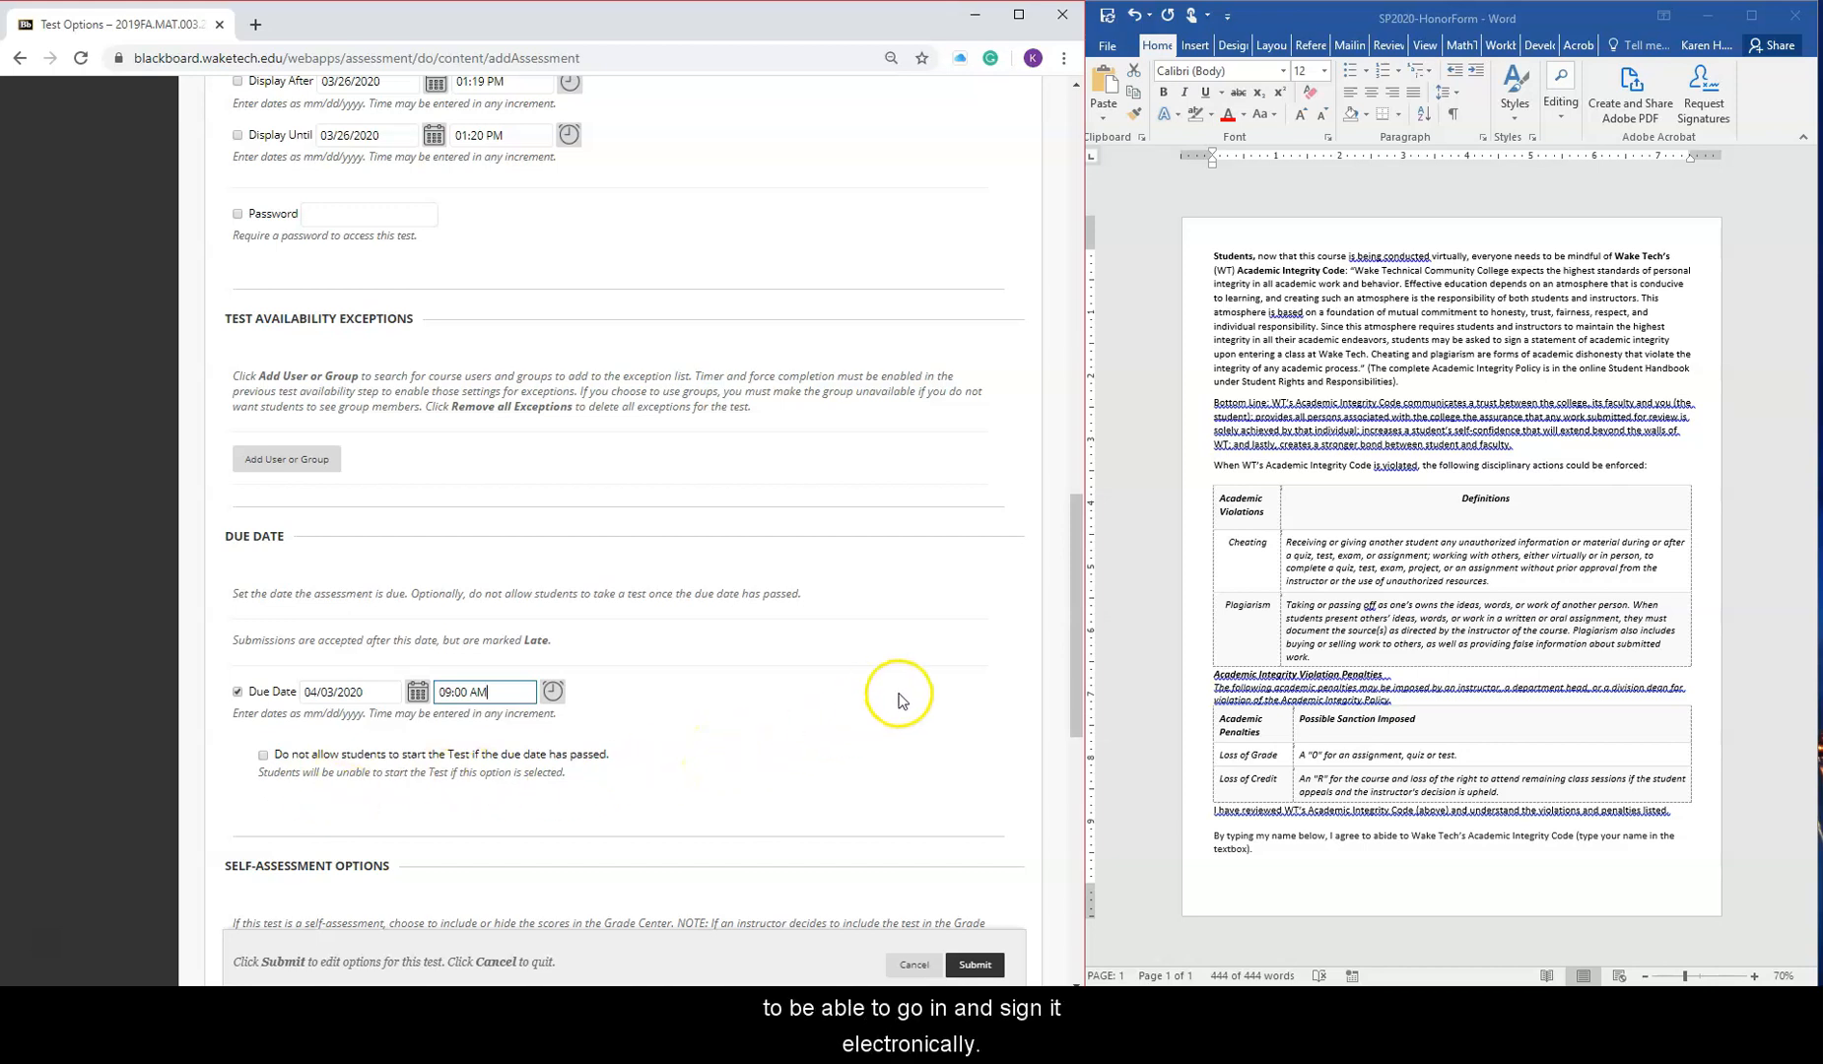
Submit the test options and move the Honor Form above the Tier Two folder in the Lessons area
scroll(898, 700, "down", 1)
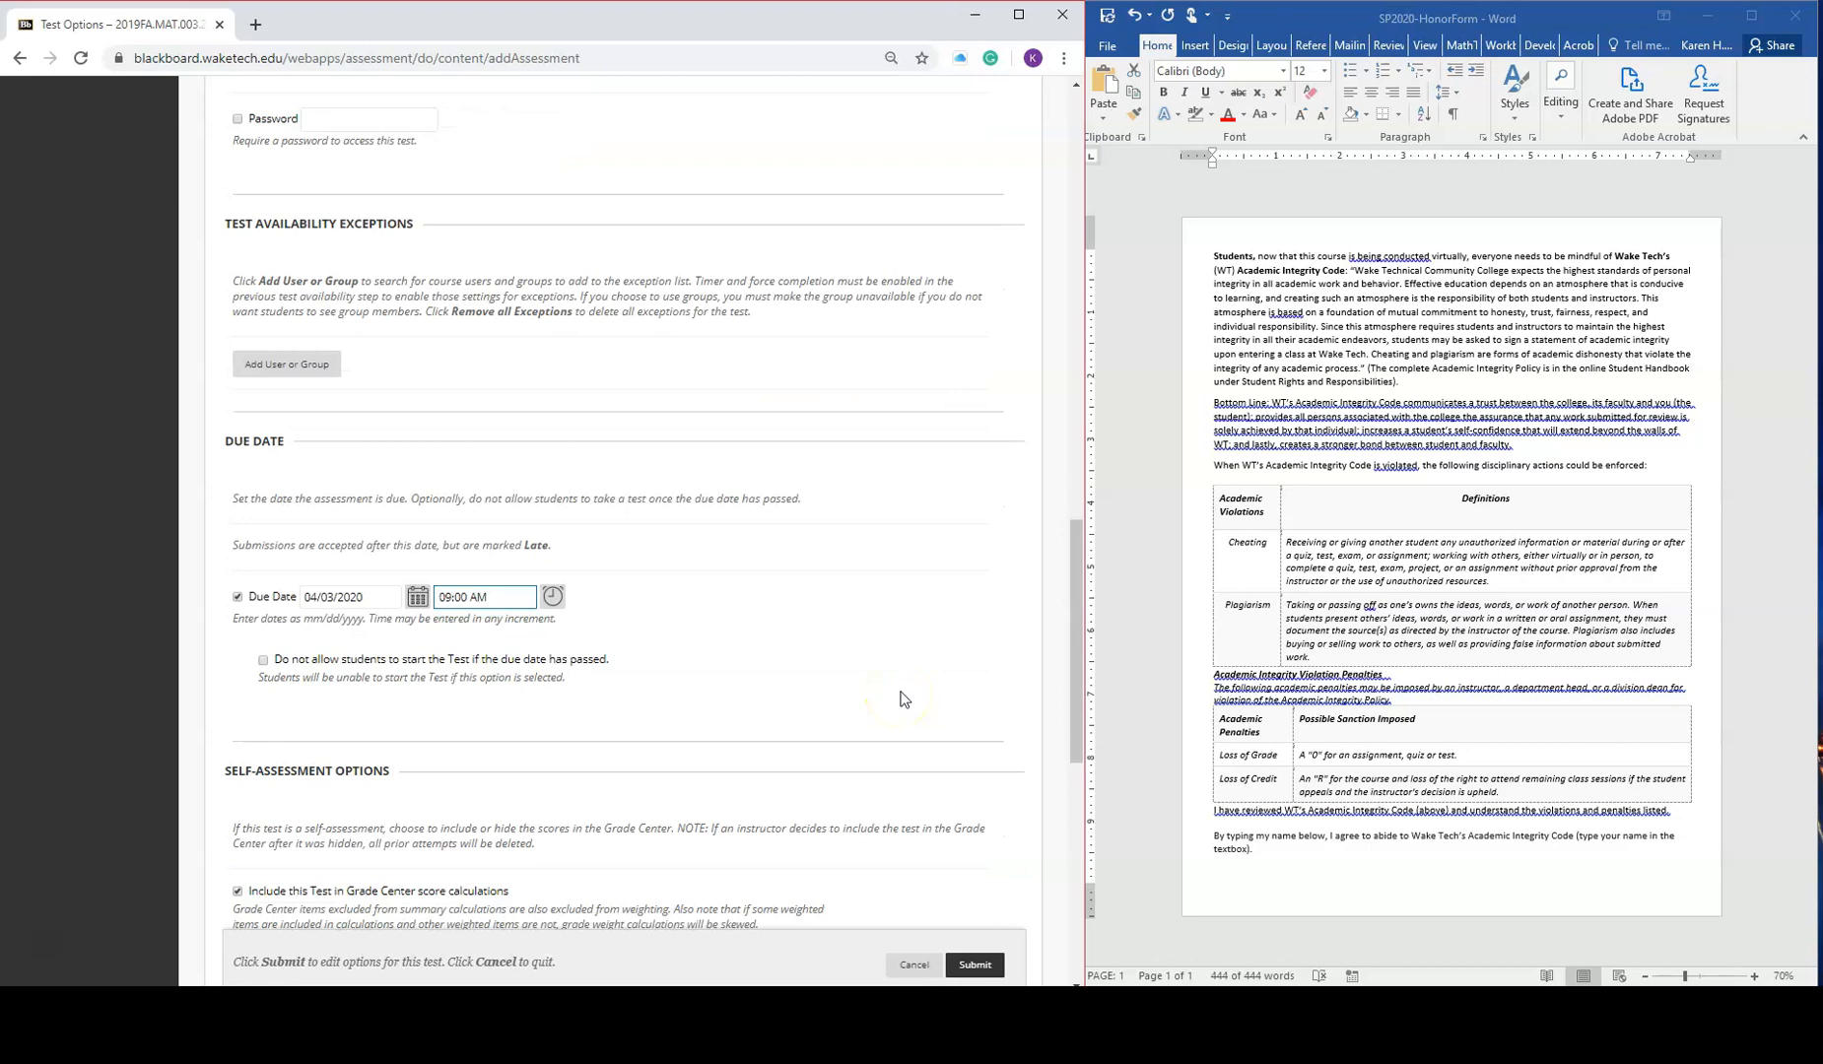
mouse_move(703, 944)
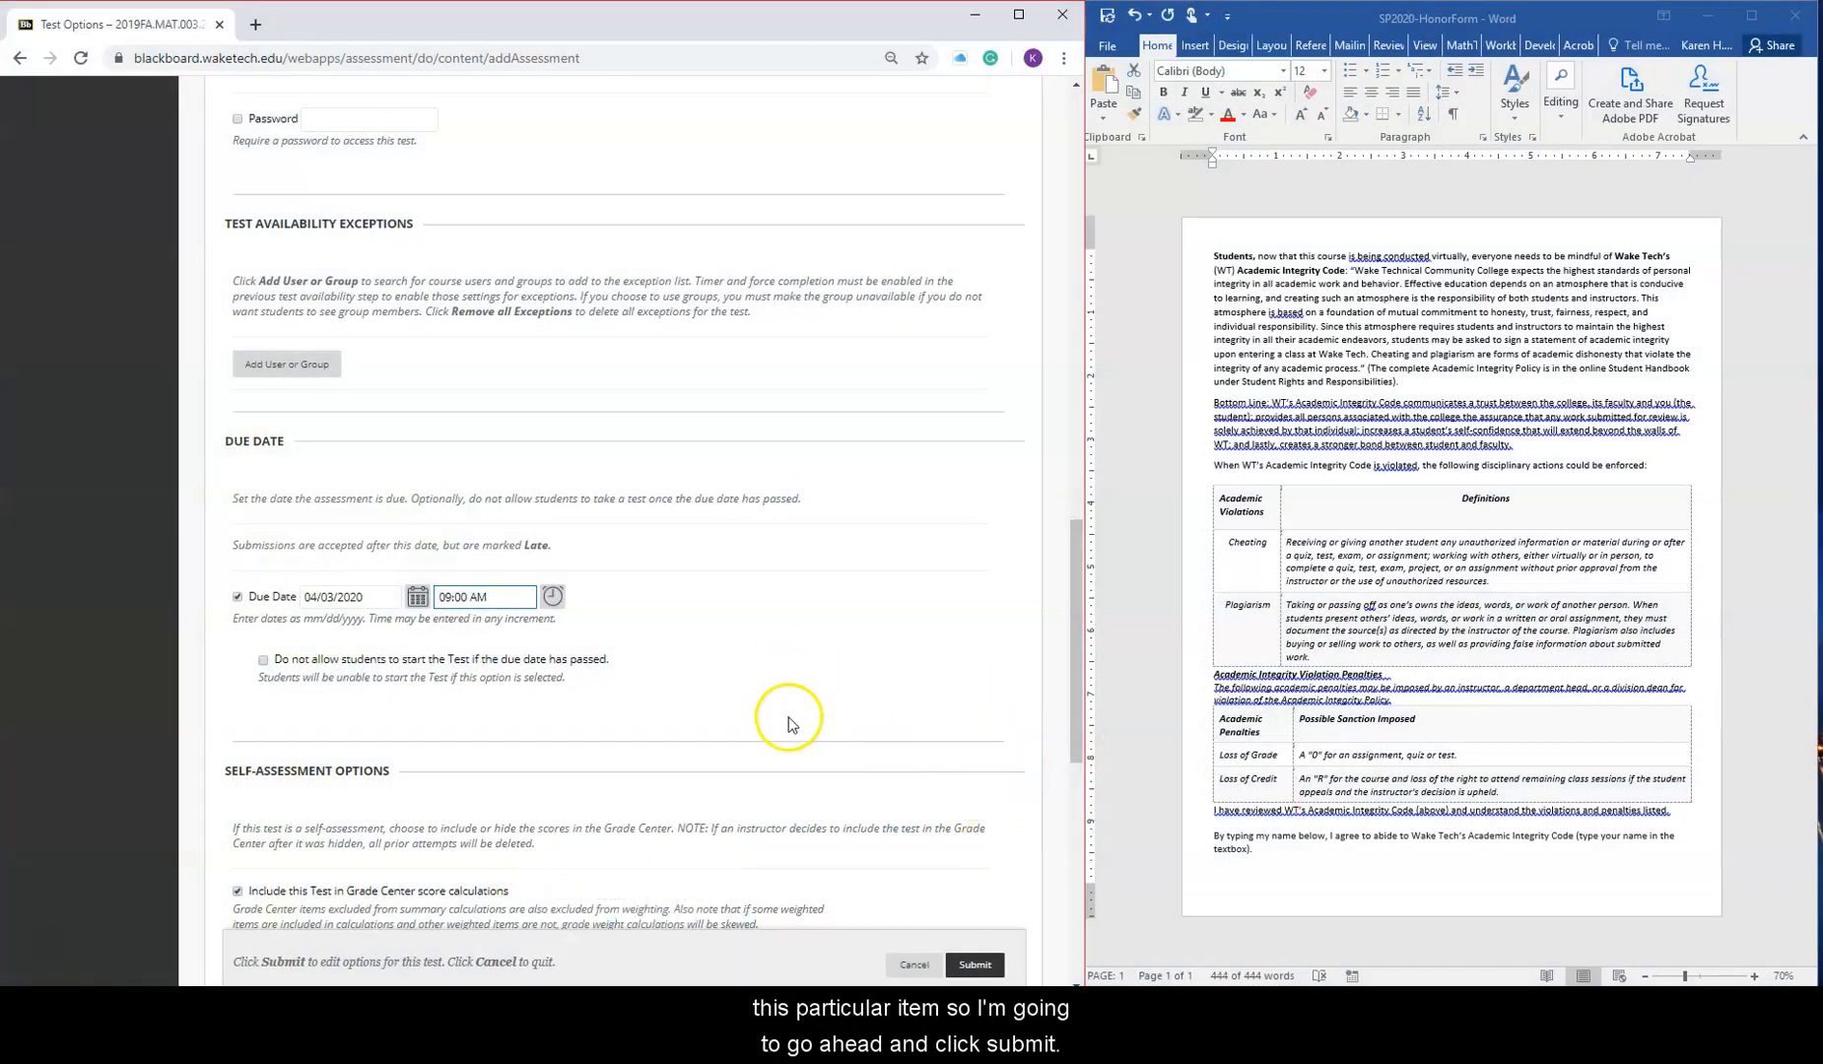
left_click(989, 966)
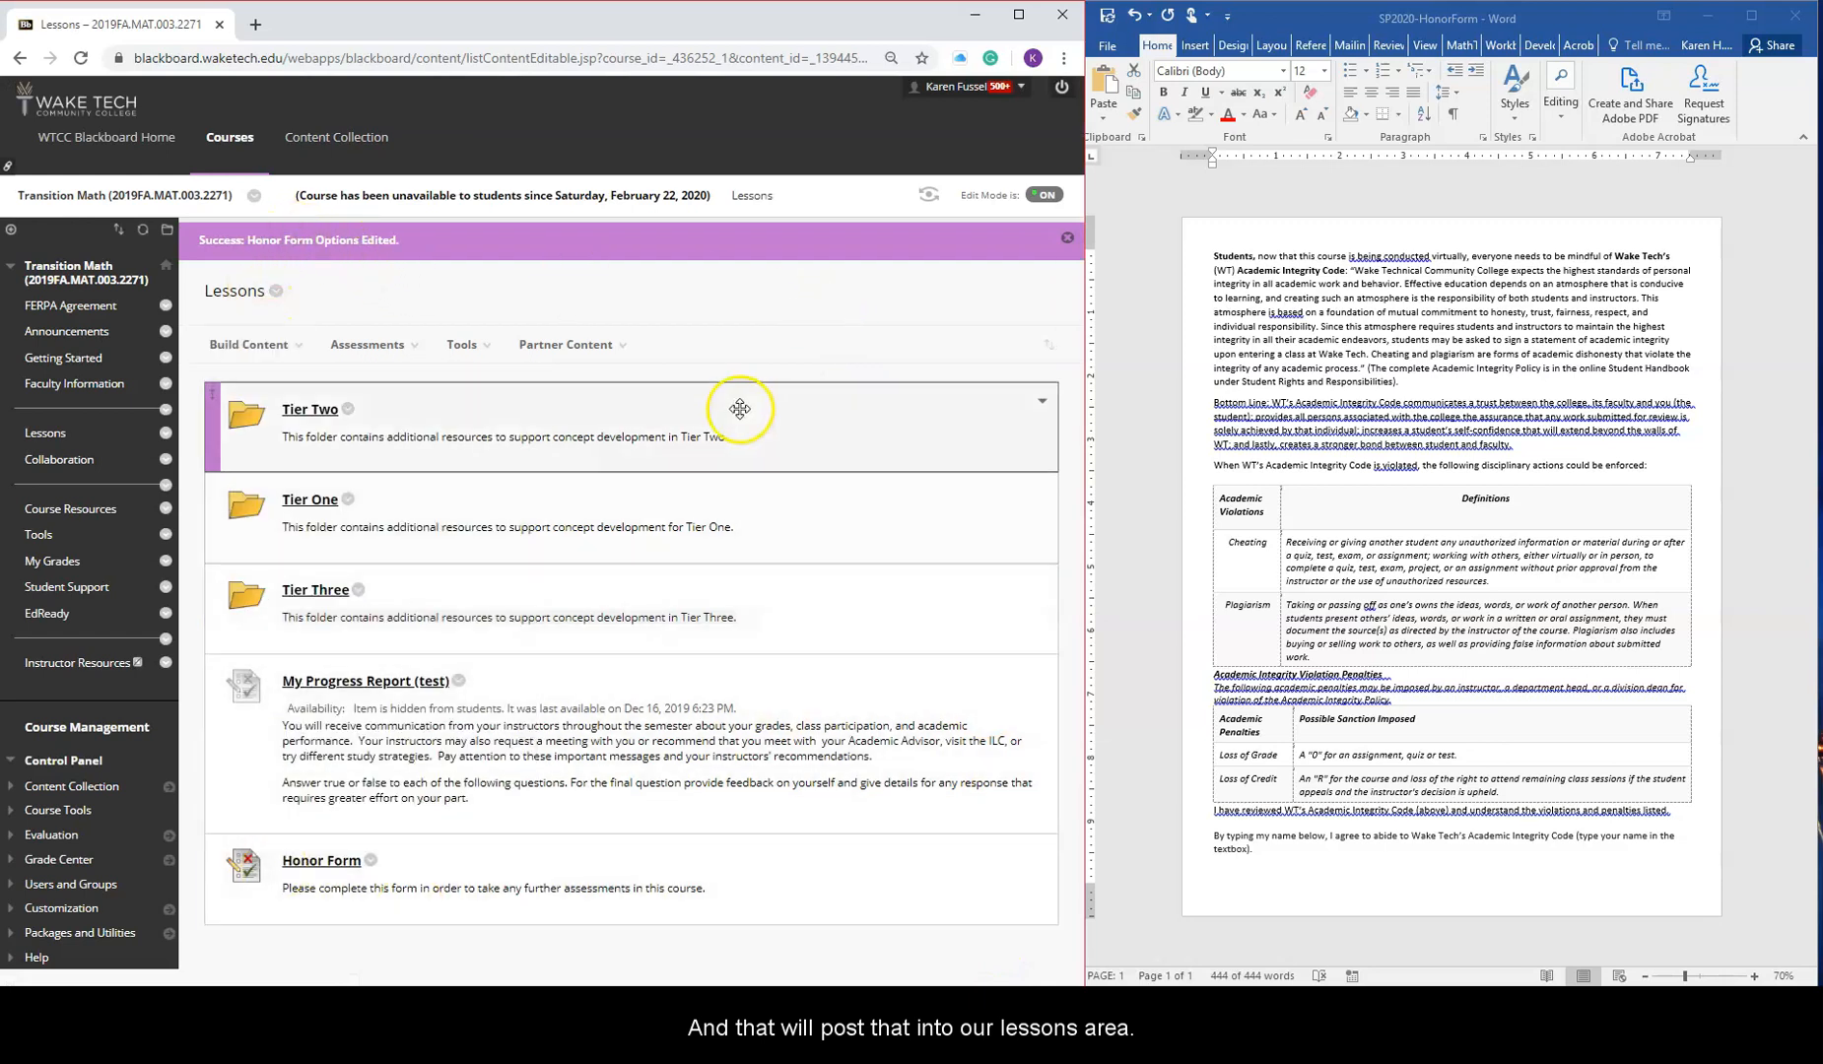
left_click_drag(219, 886, 300, 431)
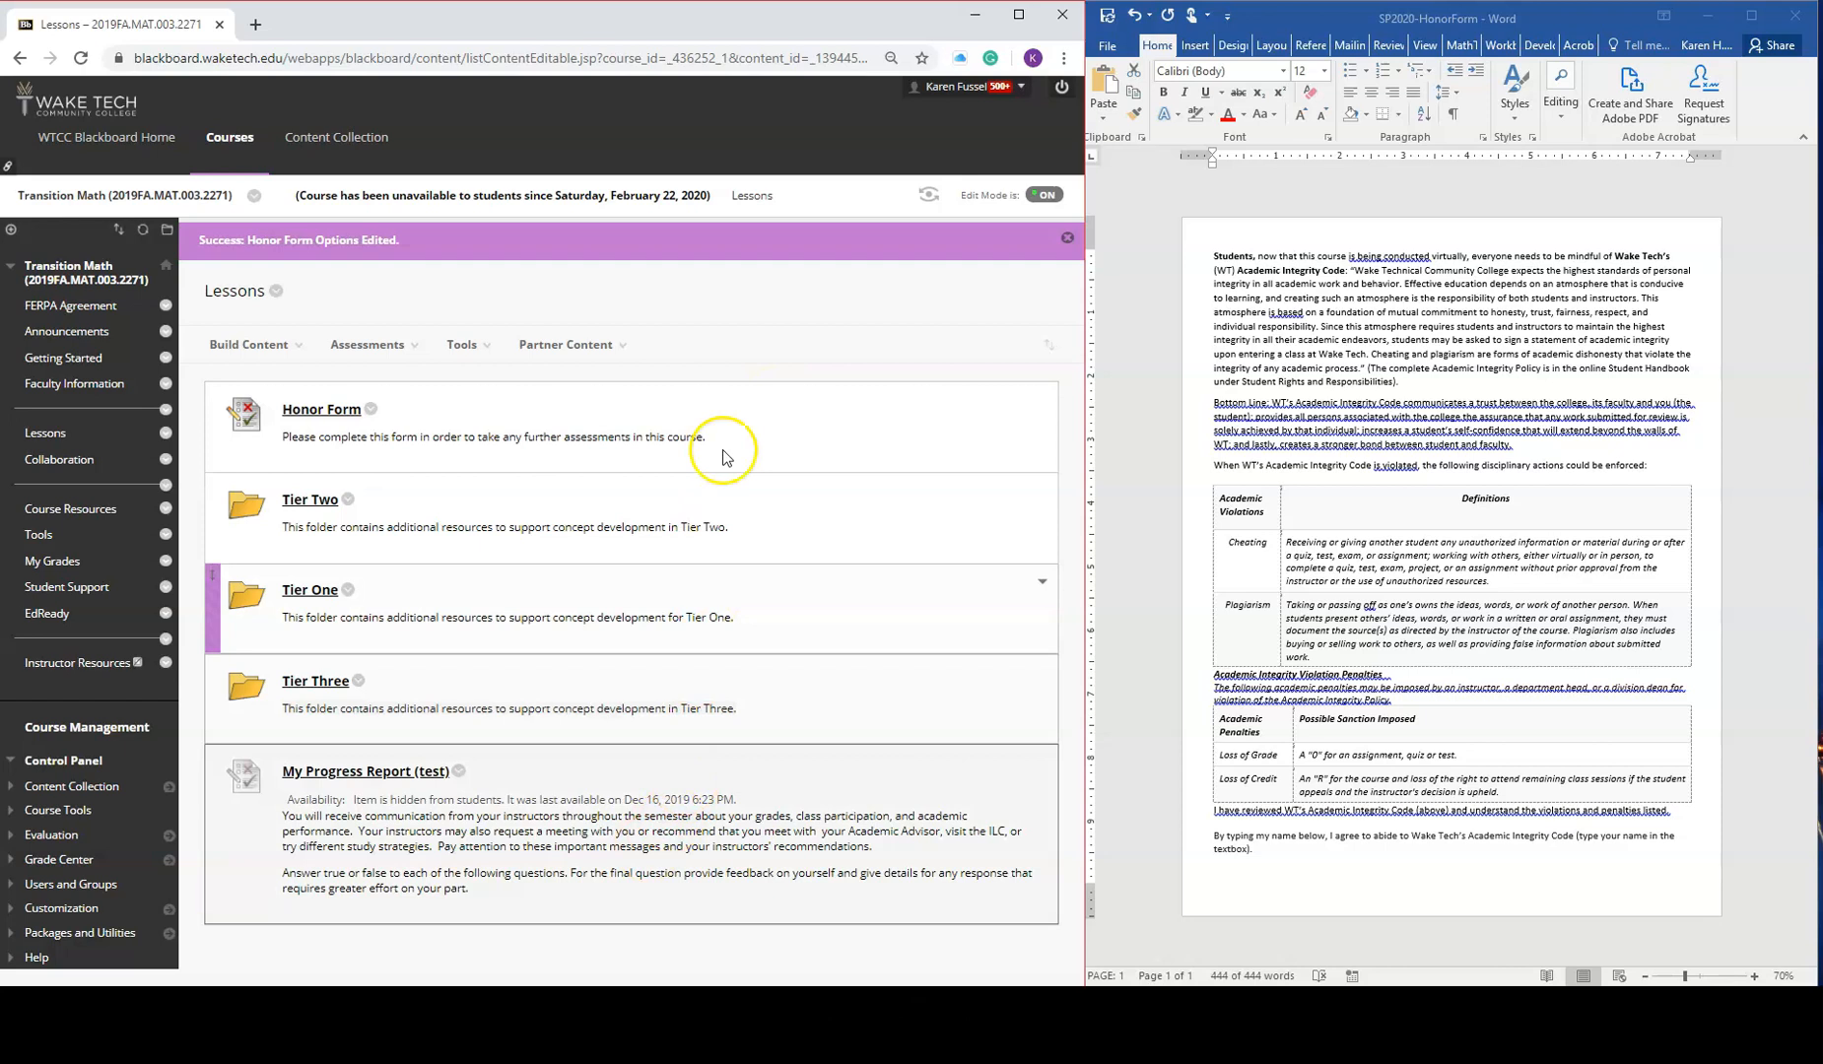
Open the Full Grade Center and look across its columns to the Honor Form column
left_click(169, 861)
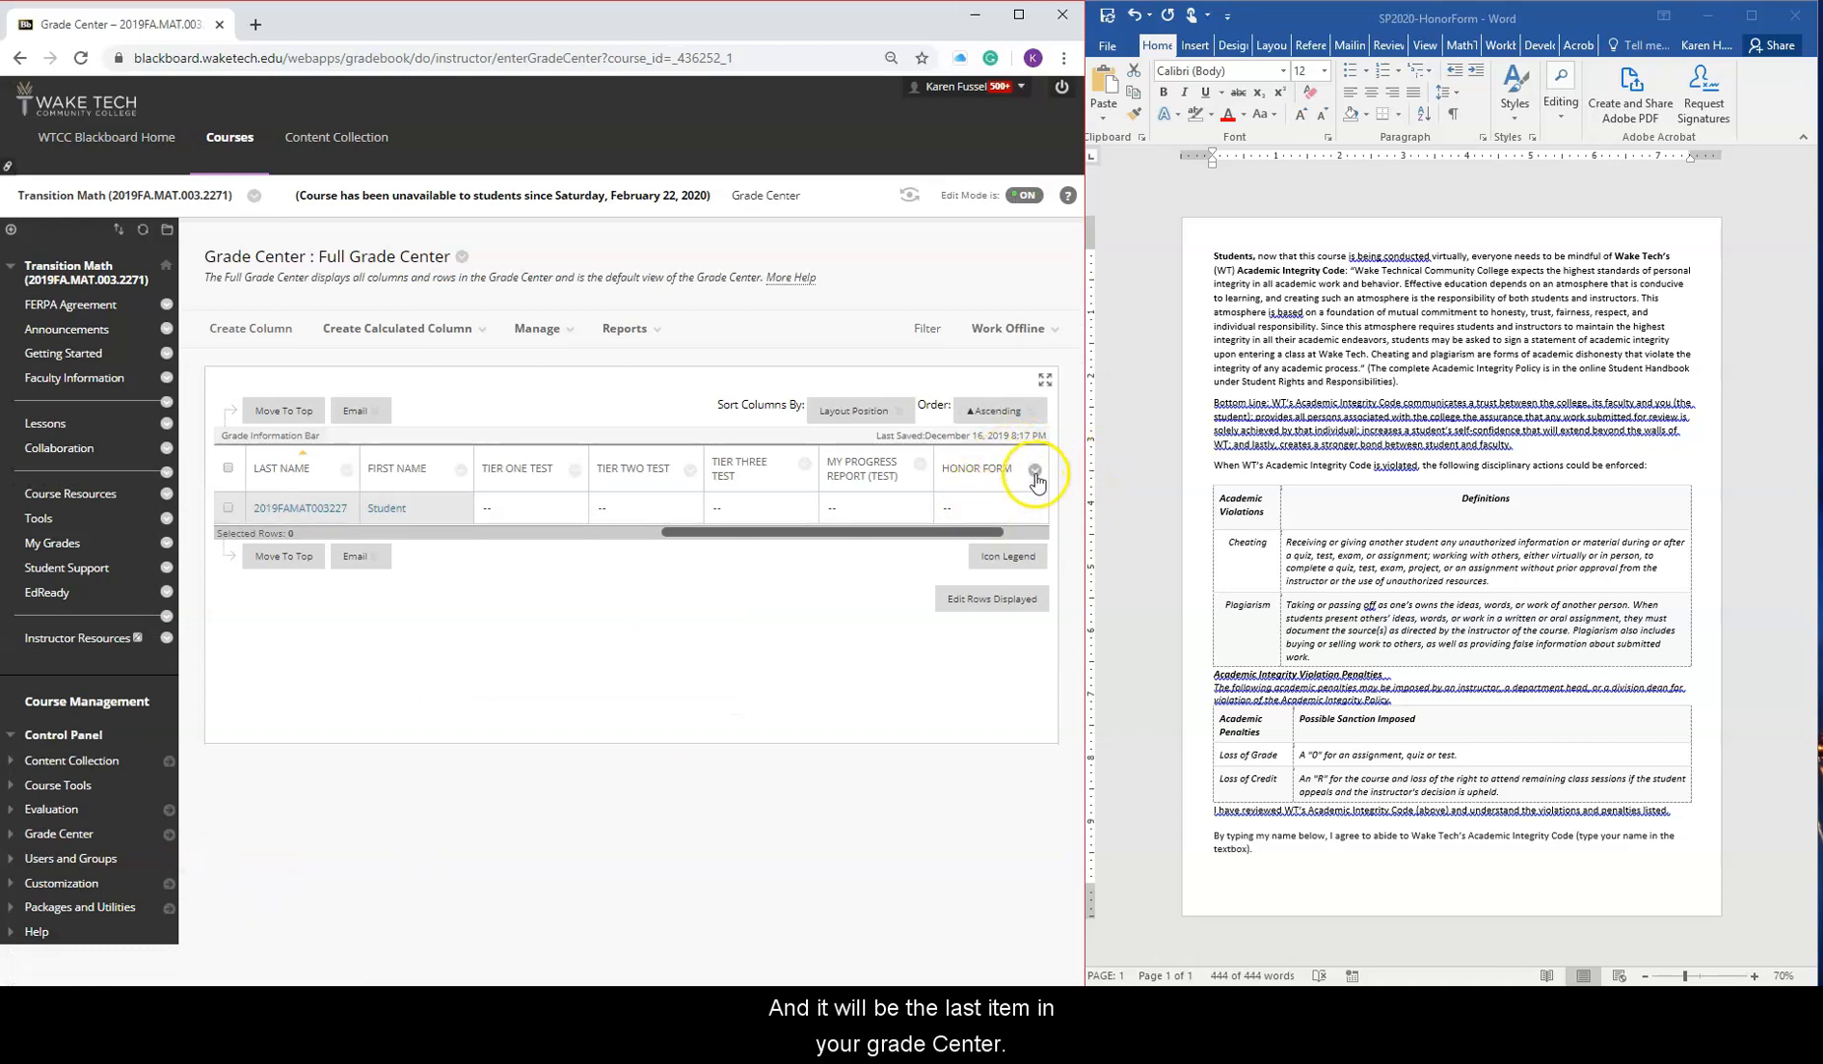
left_click_drag(910, 533, 706, 533)
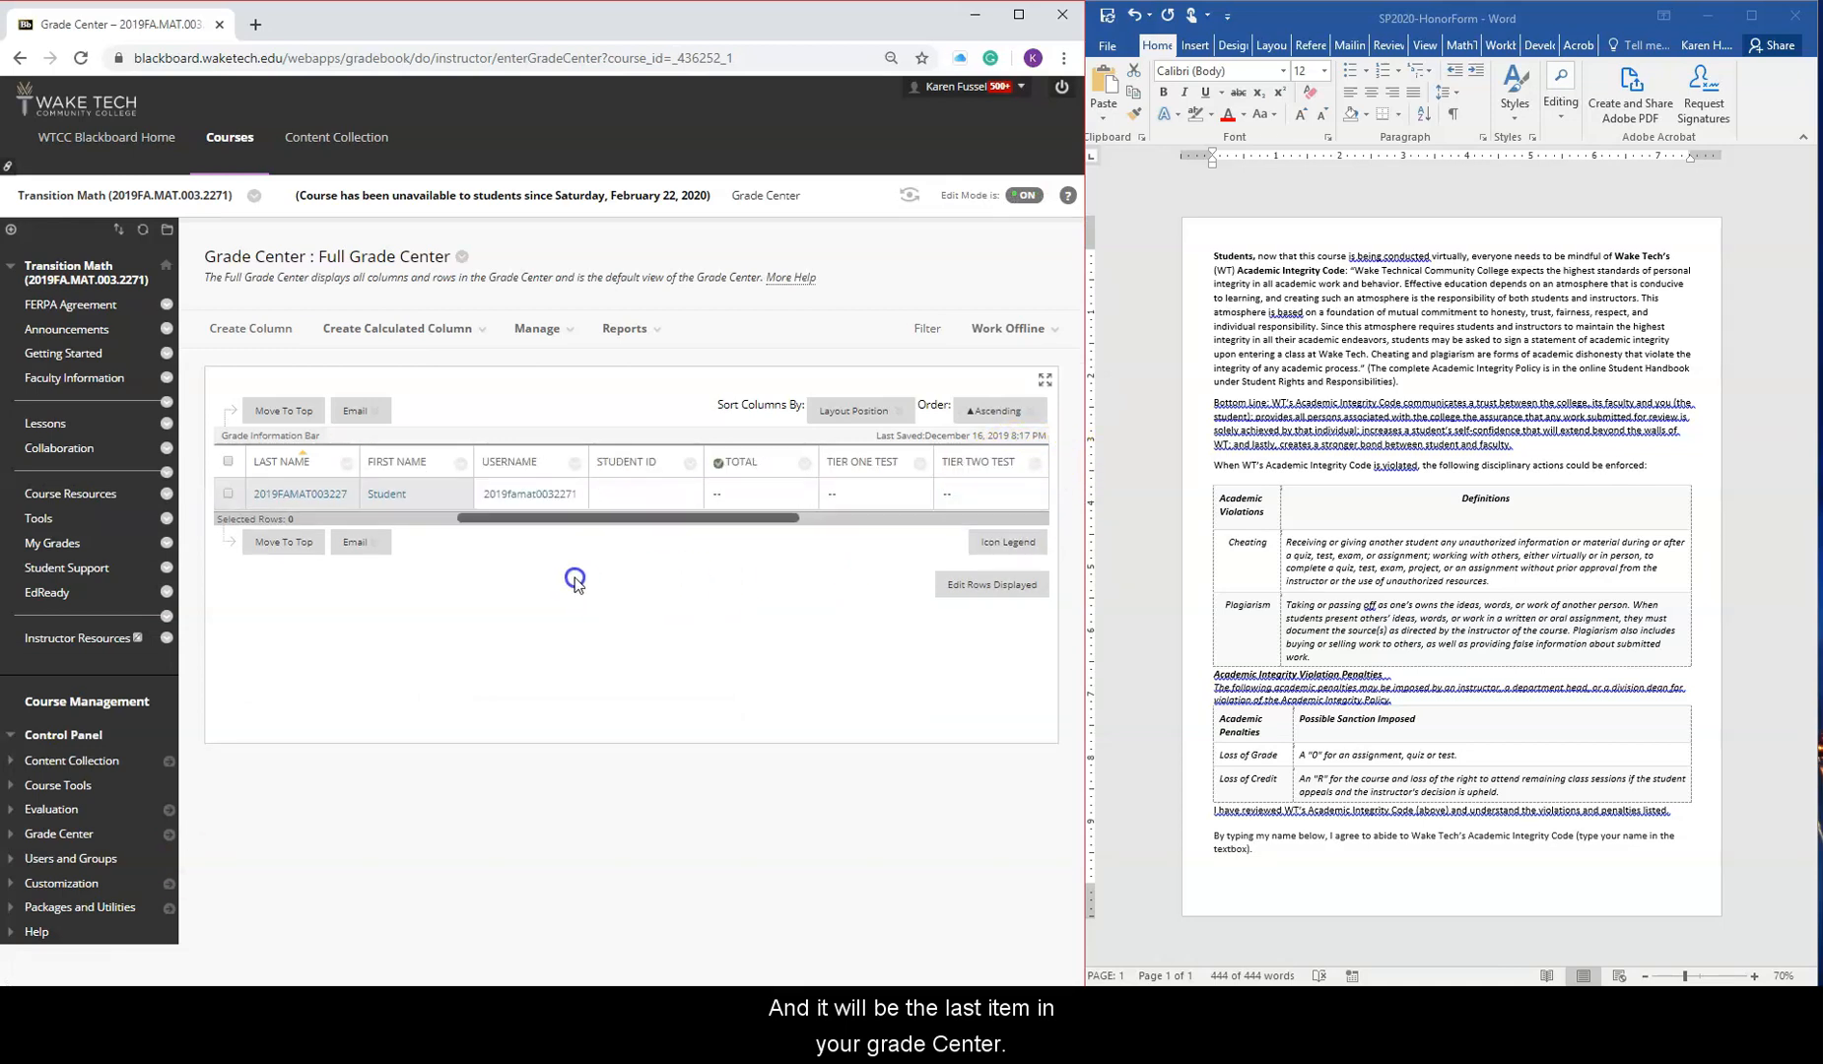
left_click_drag(472, 519, 719, 532)
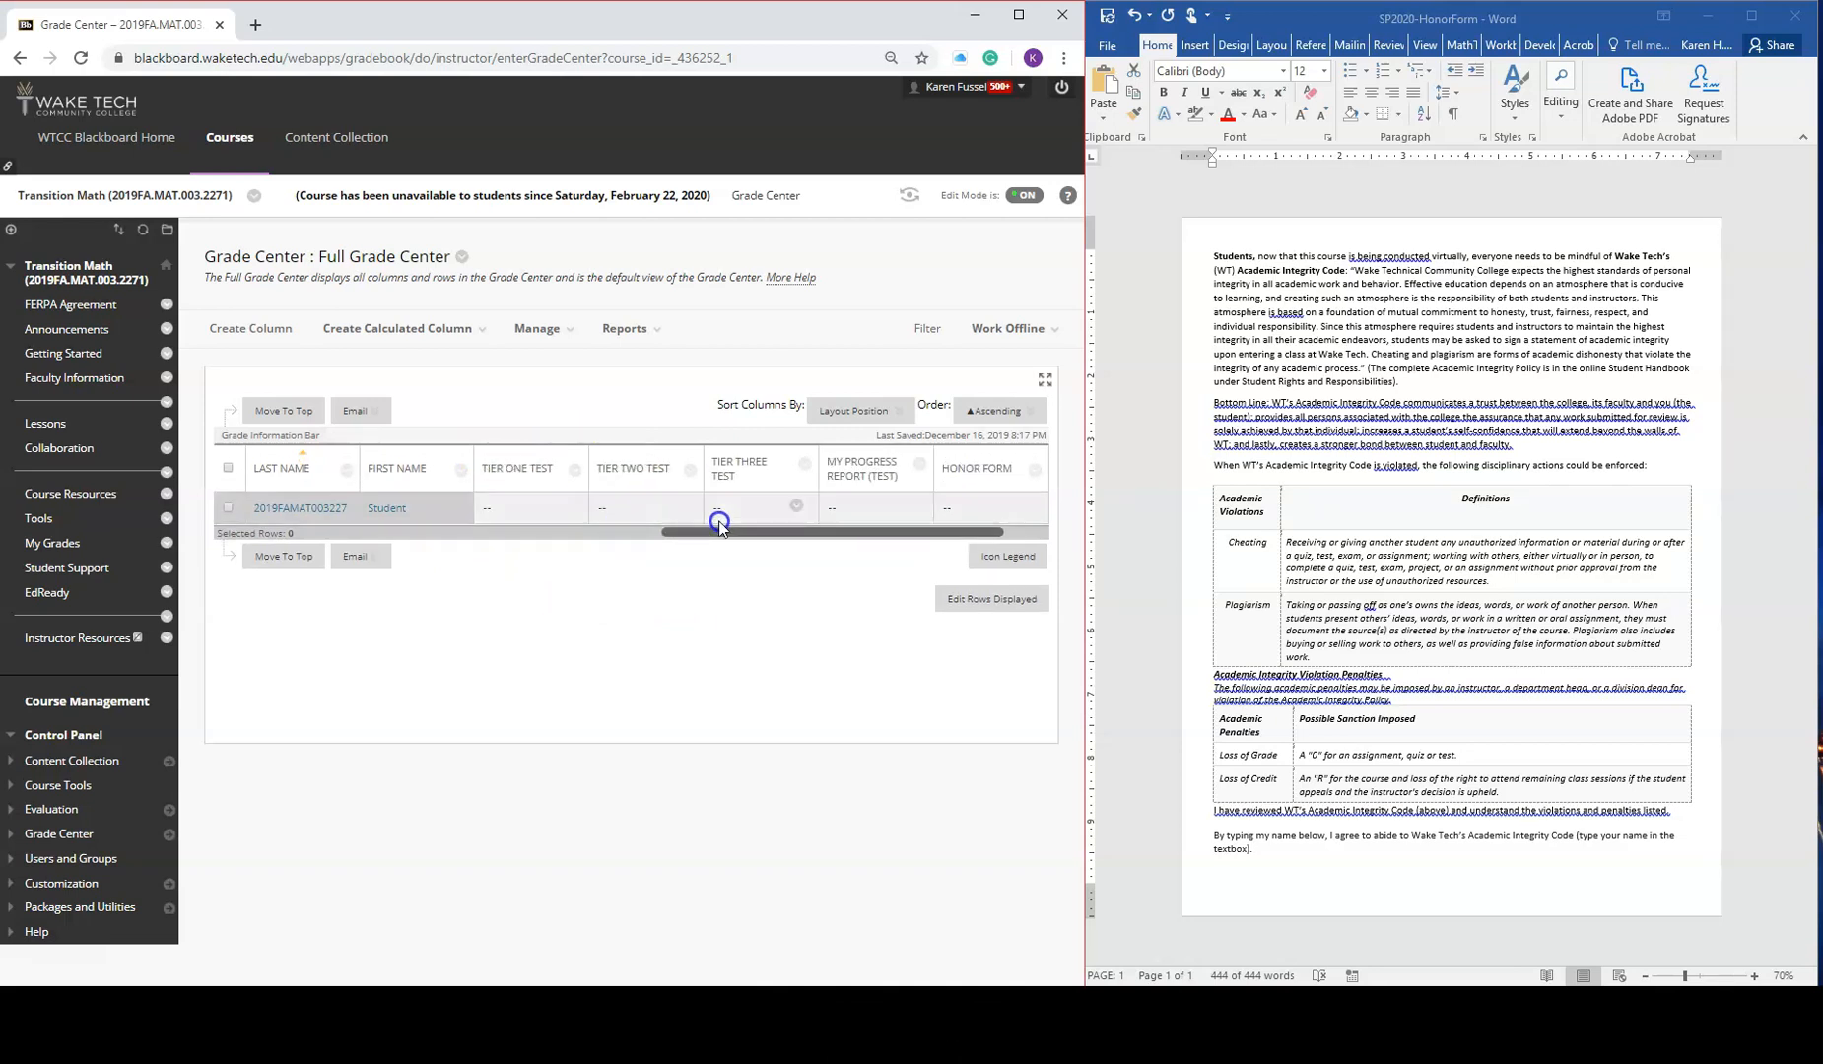